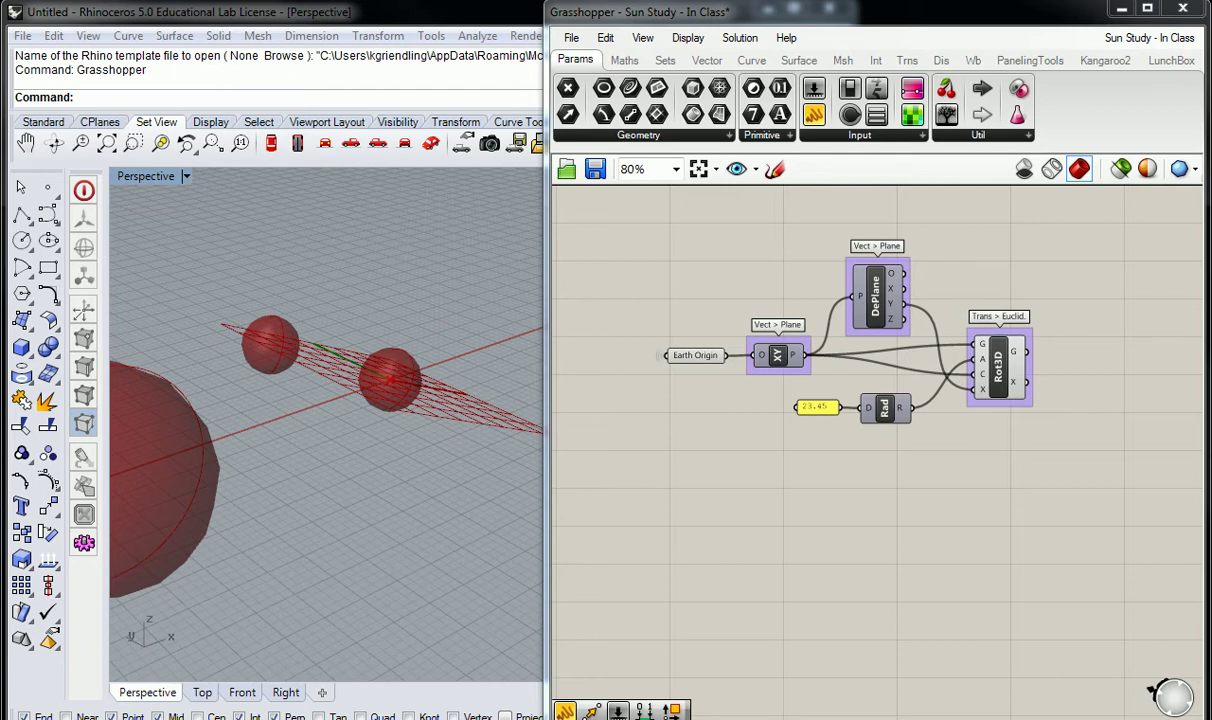
click(1004, 368)
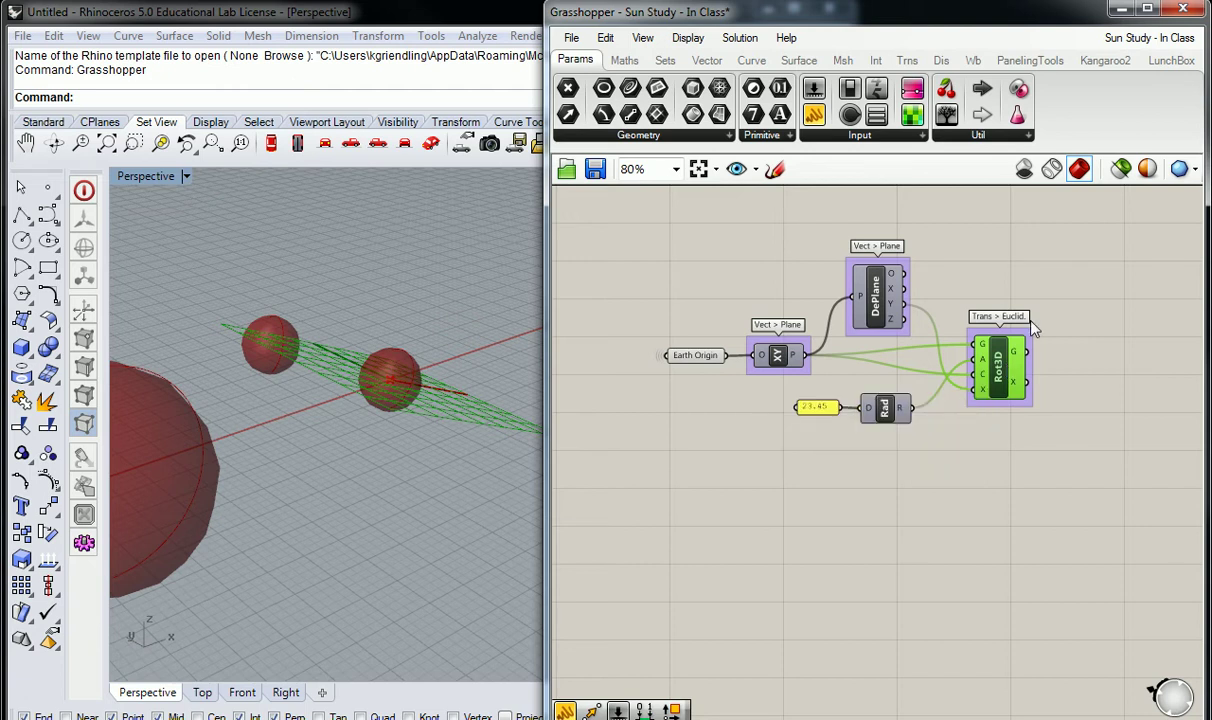
click(966, 593)
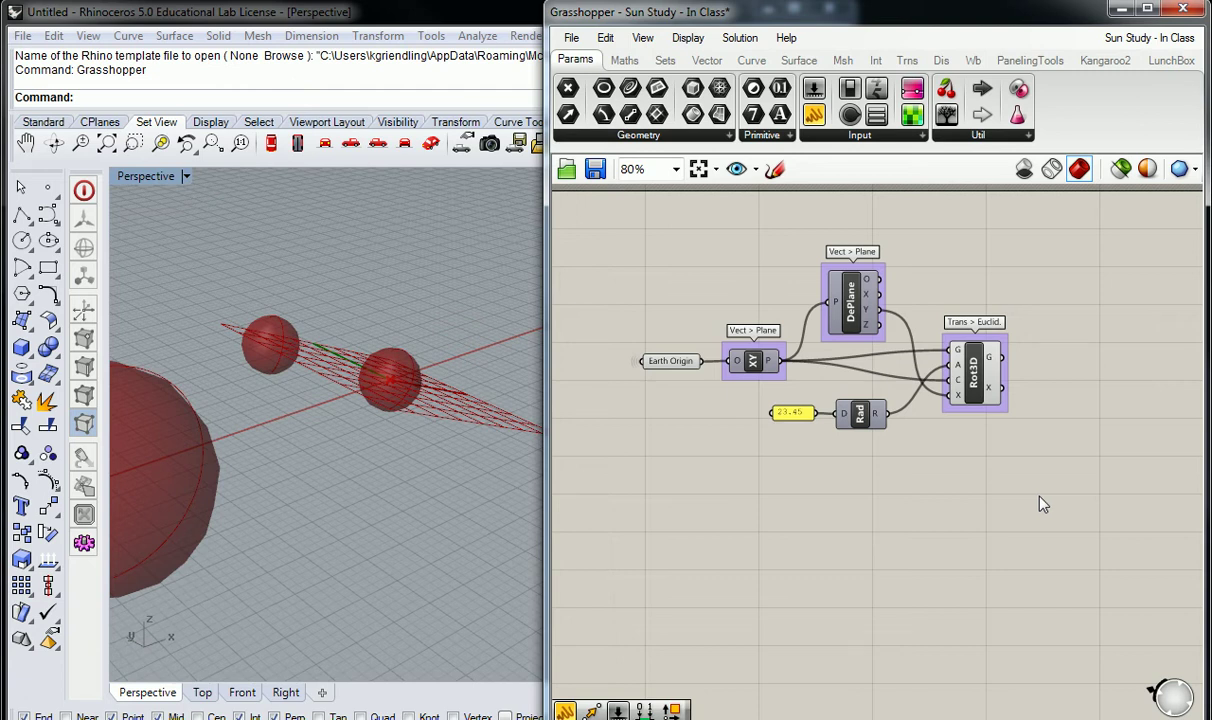
right_drag(1012, 436, 971, 435)
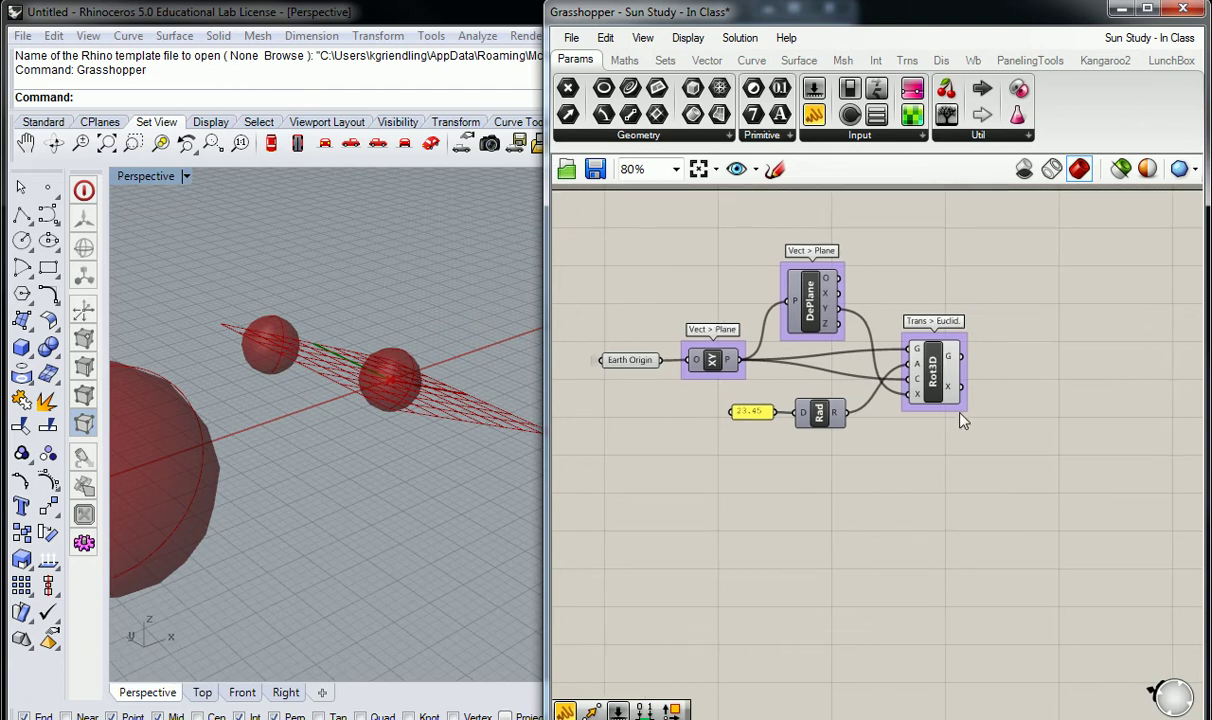
click(932, 383)
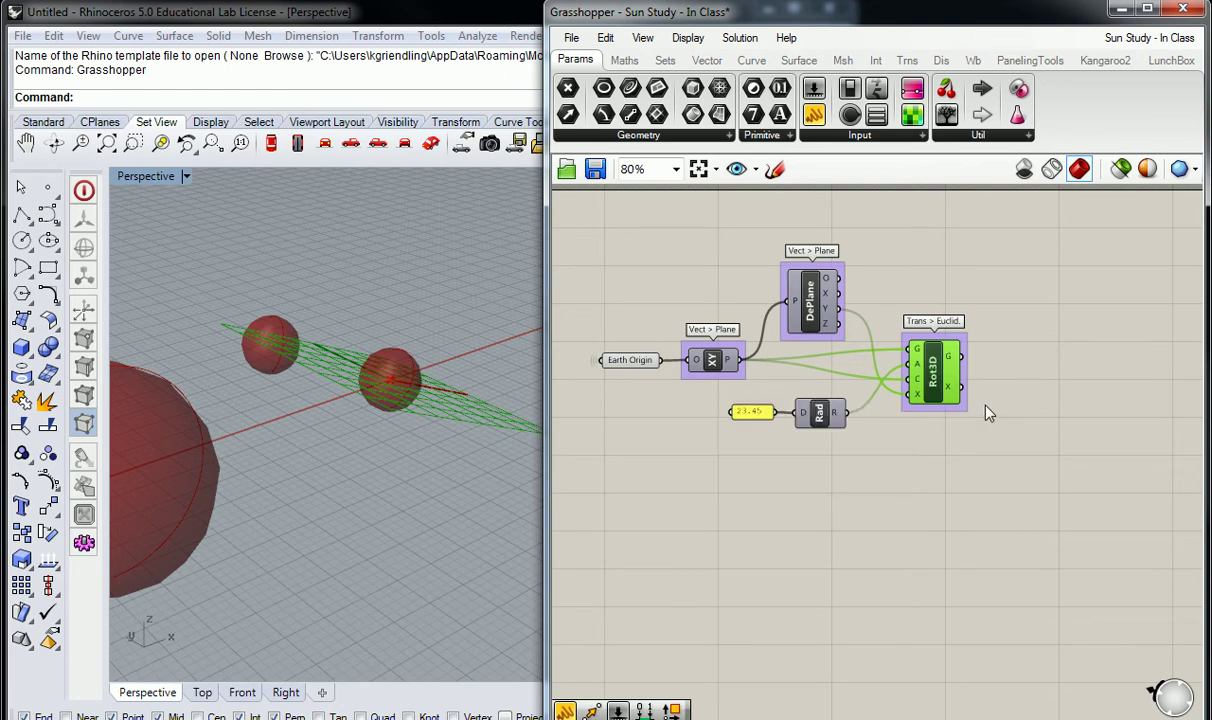
click(900, 280)
Add a Deconstruct Plane component after Rot3D and group it under the label "Vect > Plane".
click(707, 61)
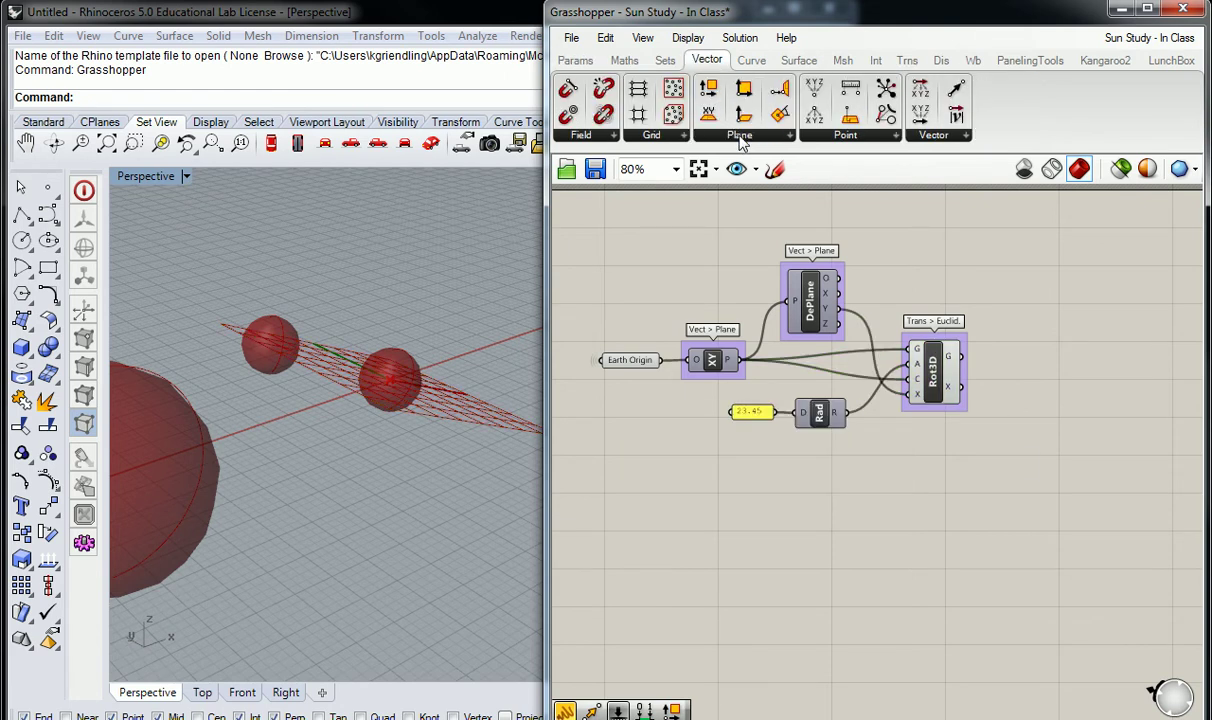
click(708, 135)
drag(720, 160, 1020, 375)
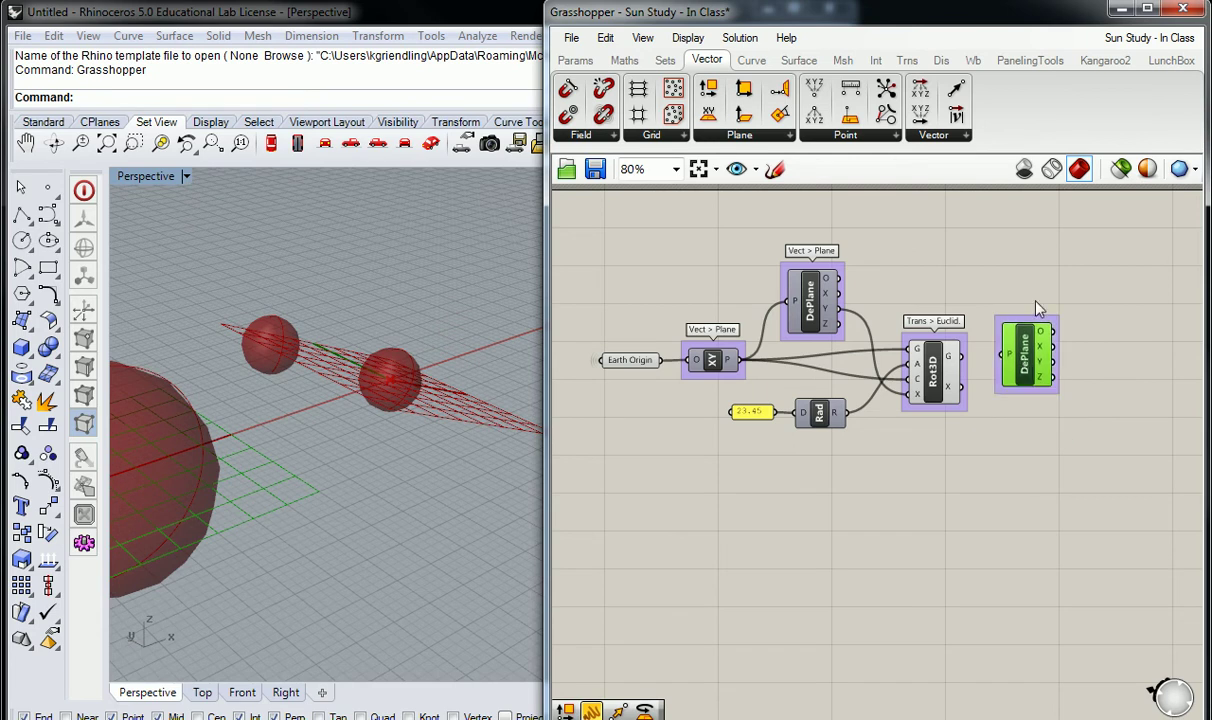
key(ctrl+g)
right_click(1033, 320)
text(Vect > Plan)
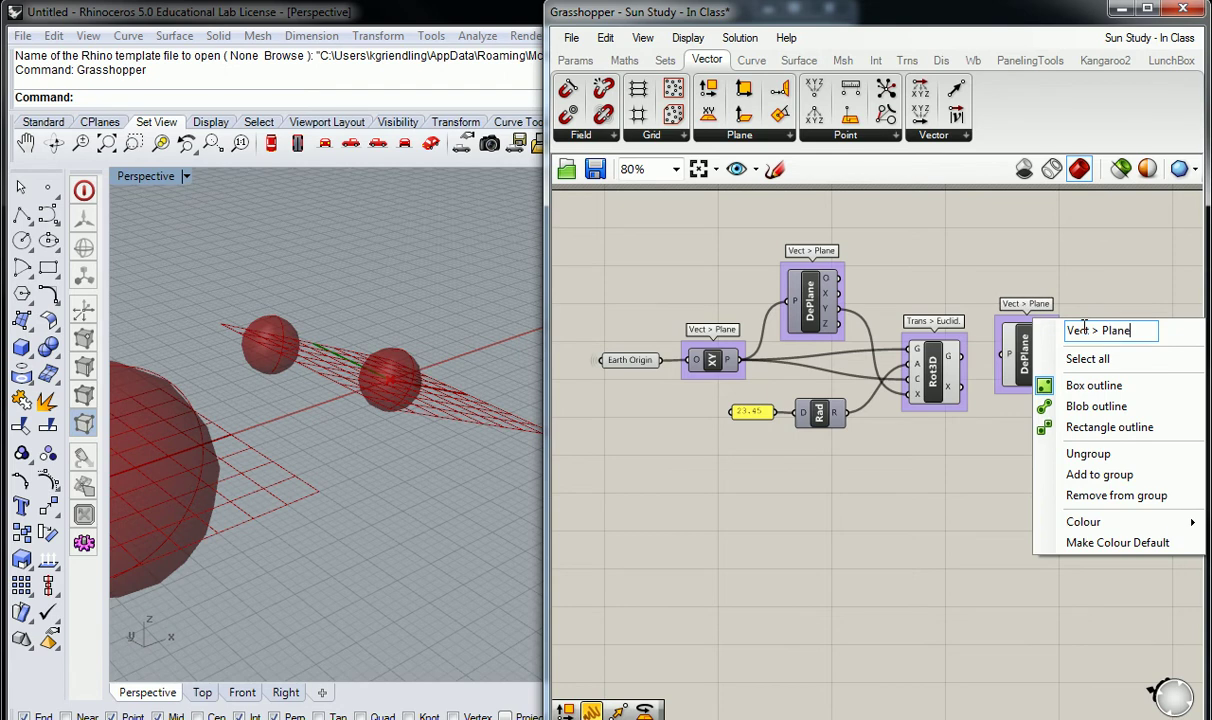
text(e)
key(Return)
Connect Rot3D's rotated geometry output (G) to the P input of the new Deconstruct Plane component.
right_drag(1123, 354, 941, 362)
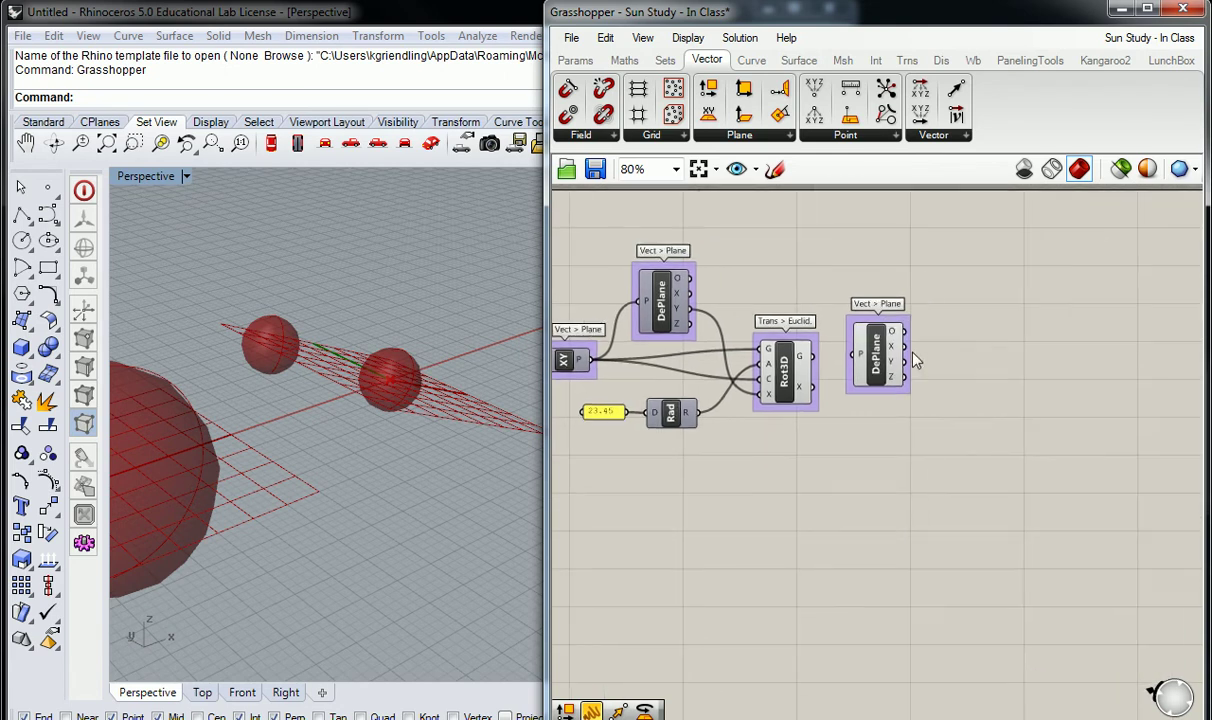
scroll(847, 352, up, 3)
click(757, 372)
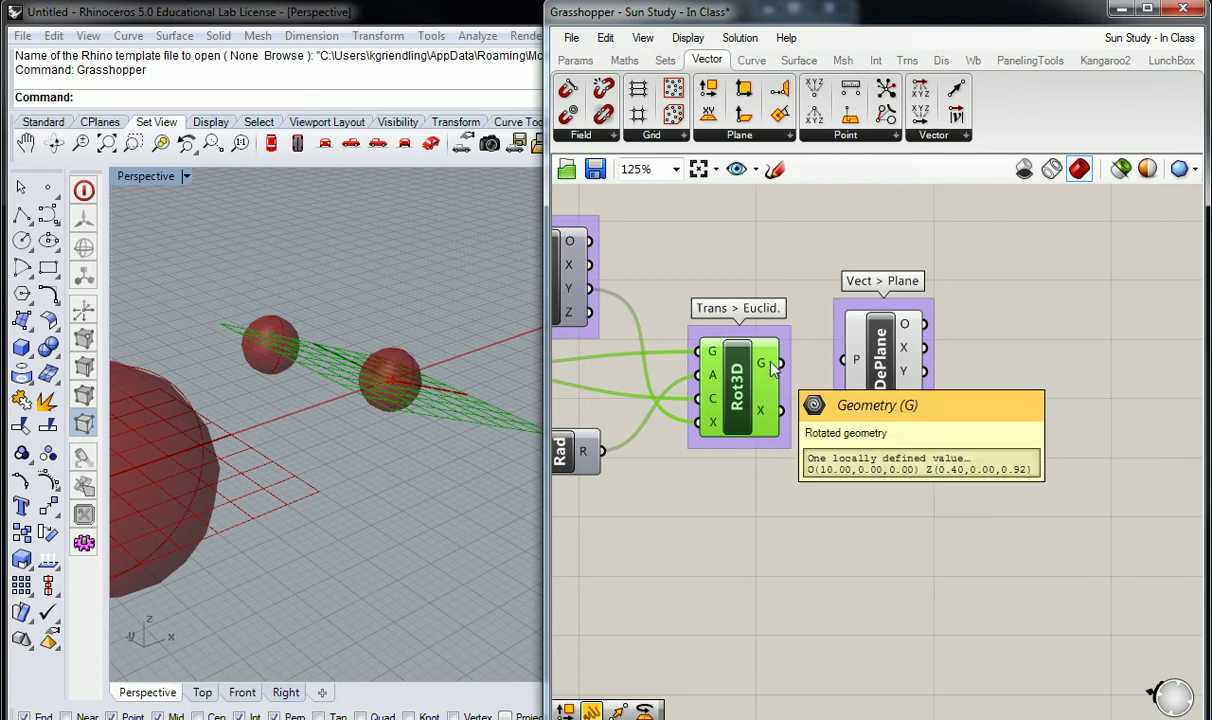
drag(783, 366, 874, 381)
click(982, 385)
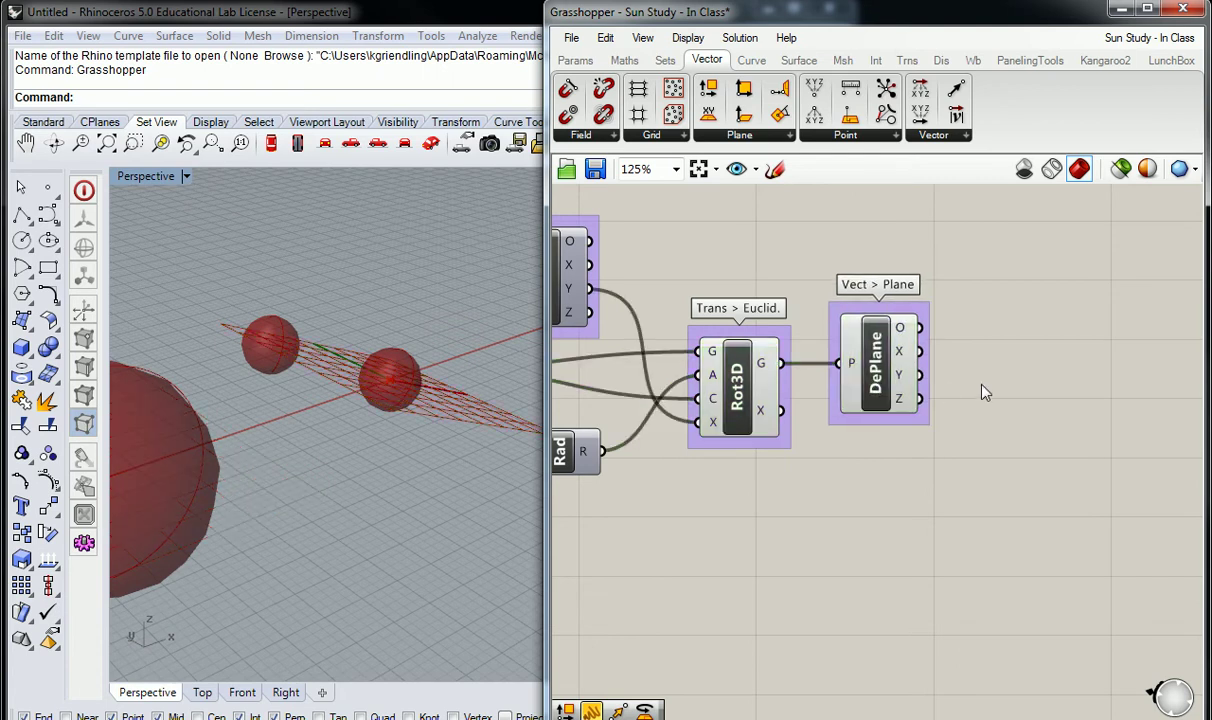
Examine the Curve primitive components, including Line, and the existing XY Plane and first Deconstruct Plane components.
right_drag(985, 392, 928, 381)
scroll(885, 384, down, 1)
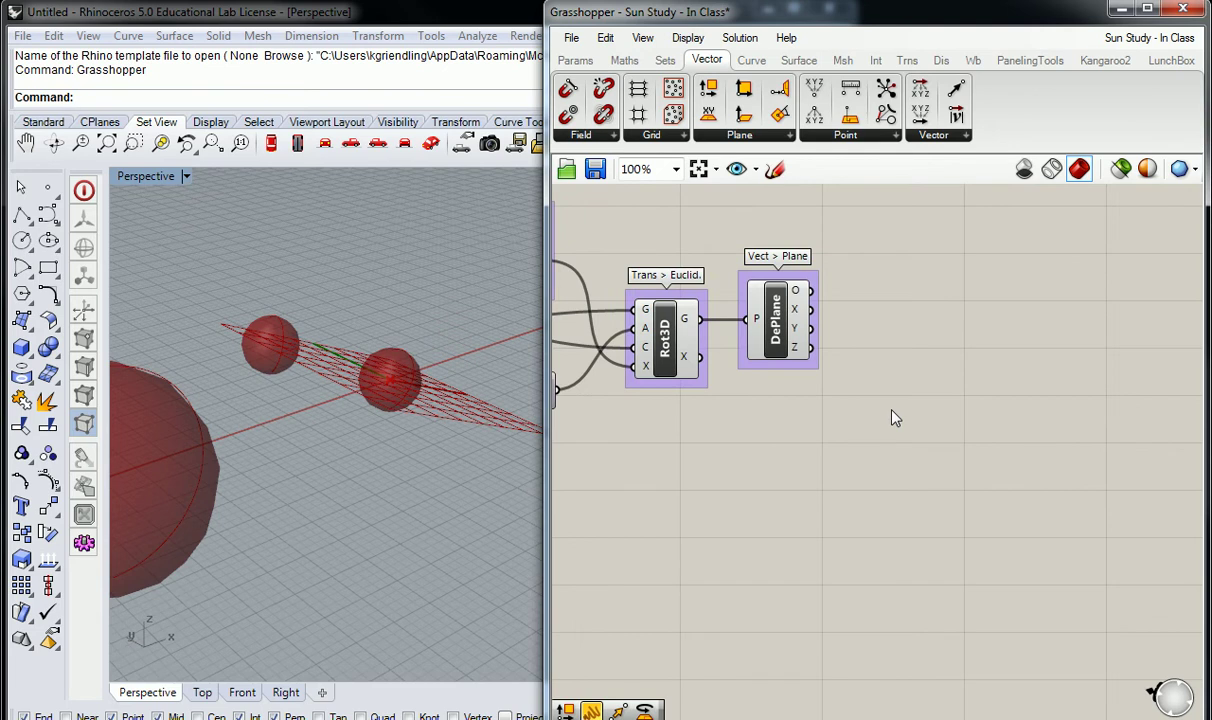
click(752, 61)
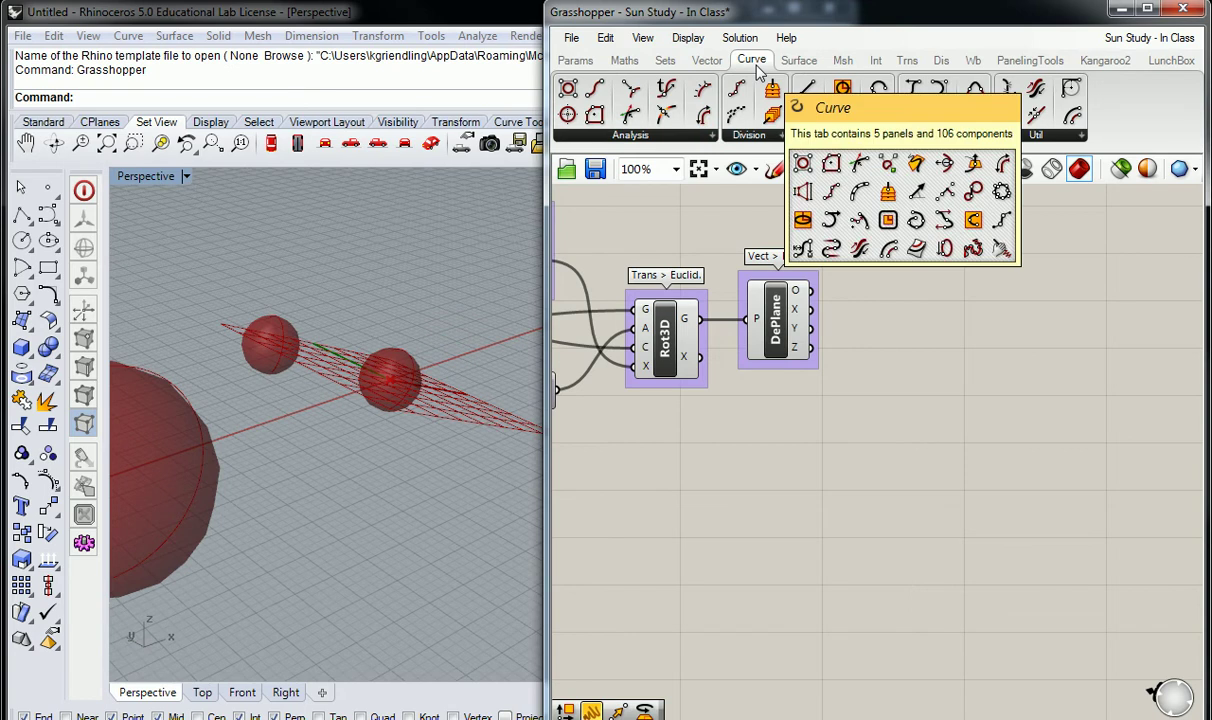
click(796, 137)
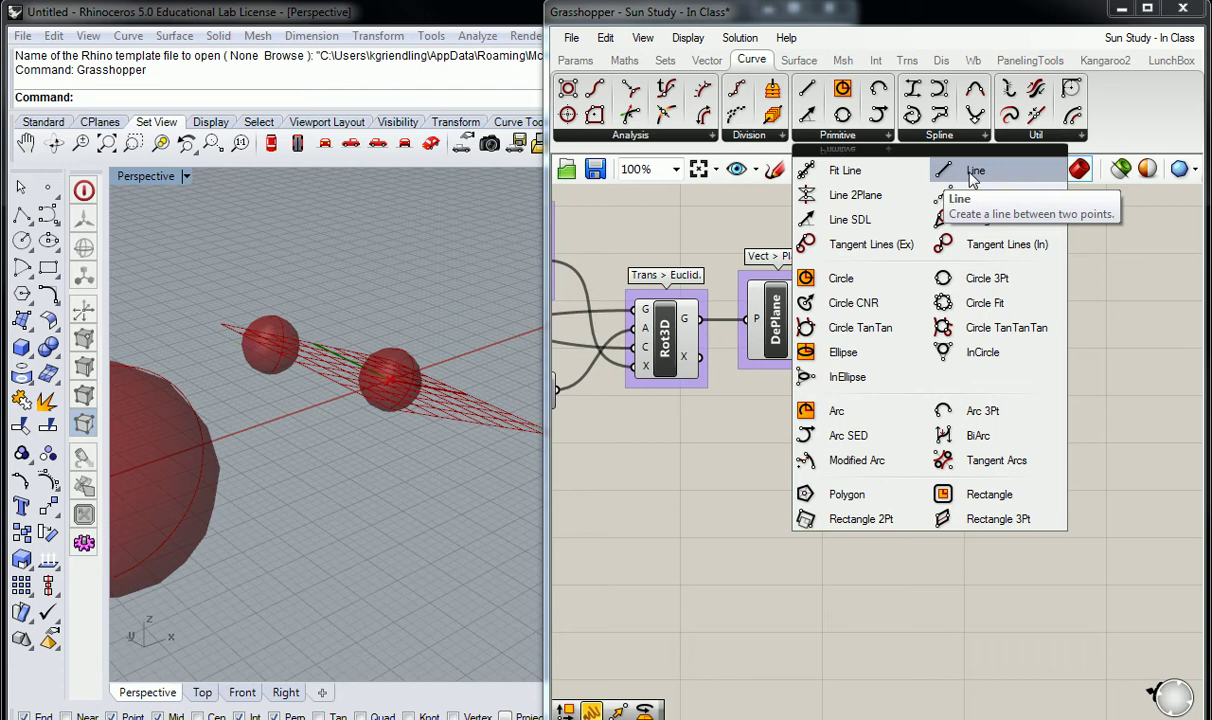
click(733, 424)
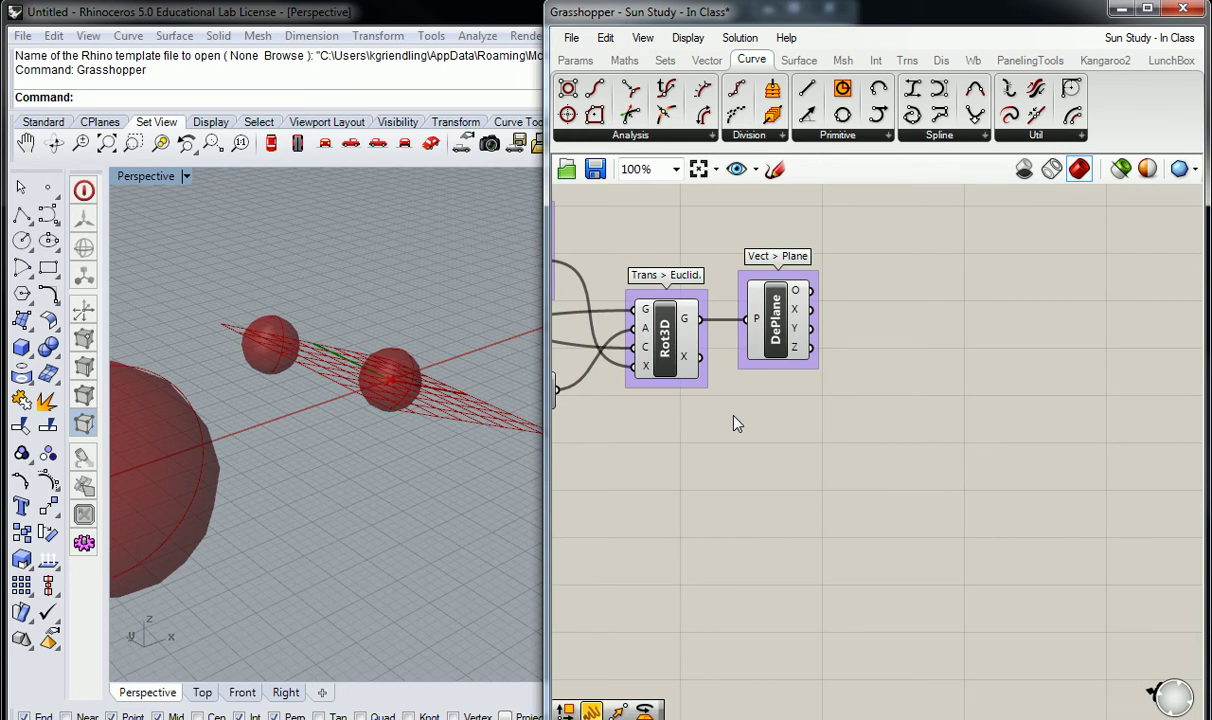
right_drag(703, 473, 802, 360)
scroll(806, 361, down, 1)
click(676, 334)
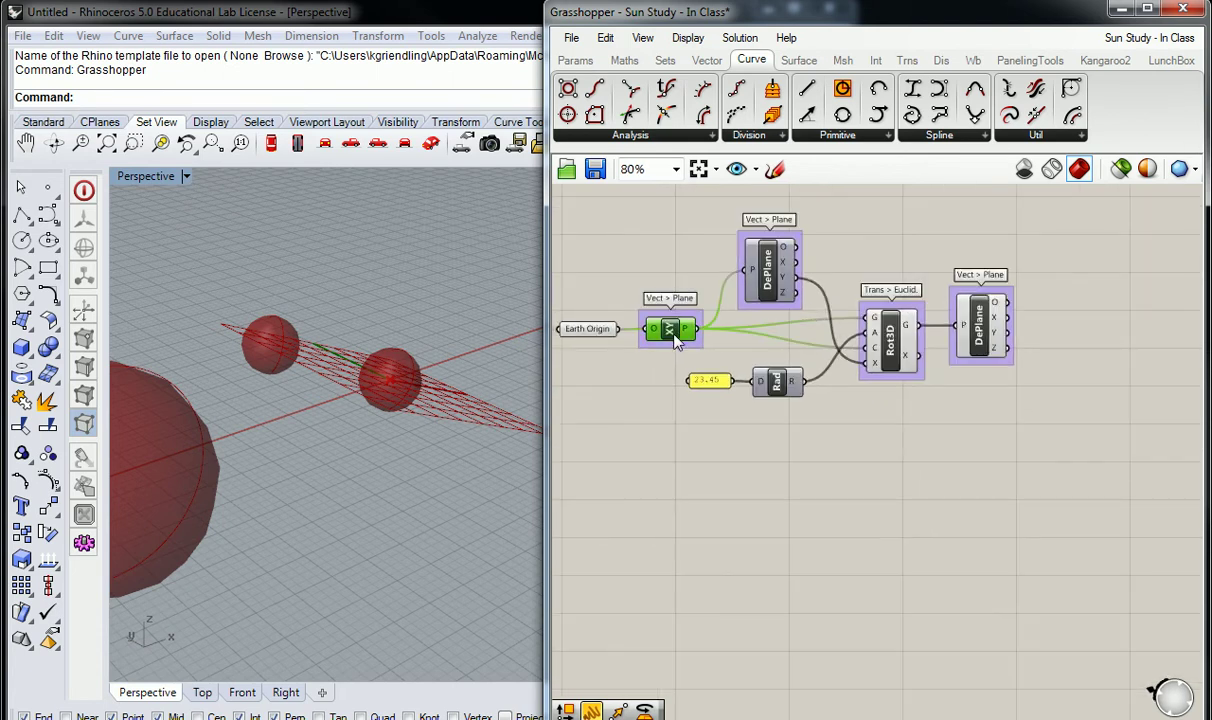
click(768, 270)
click(670, 329)
click(716, 350)
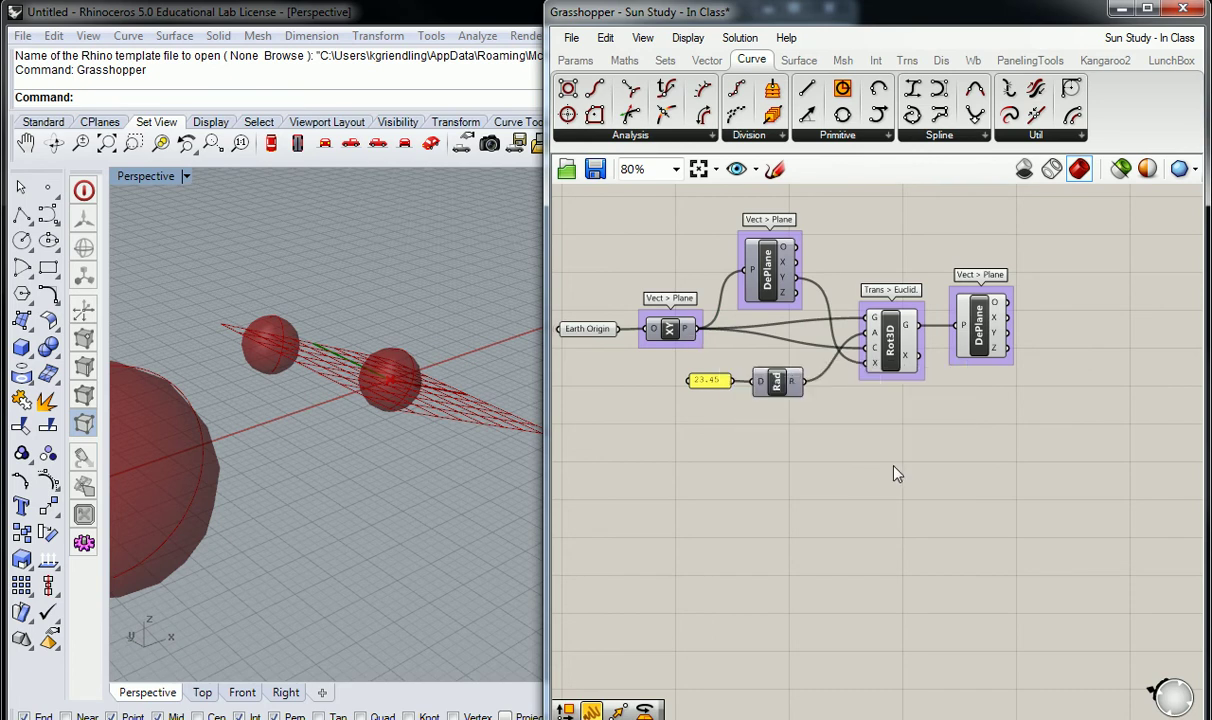
Add a Euclidean Move component below and to the right of the second Deconstruct Plane component.
right_drag(1016, 448, 910, 434)
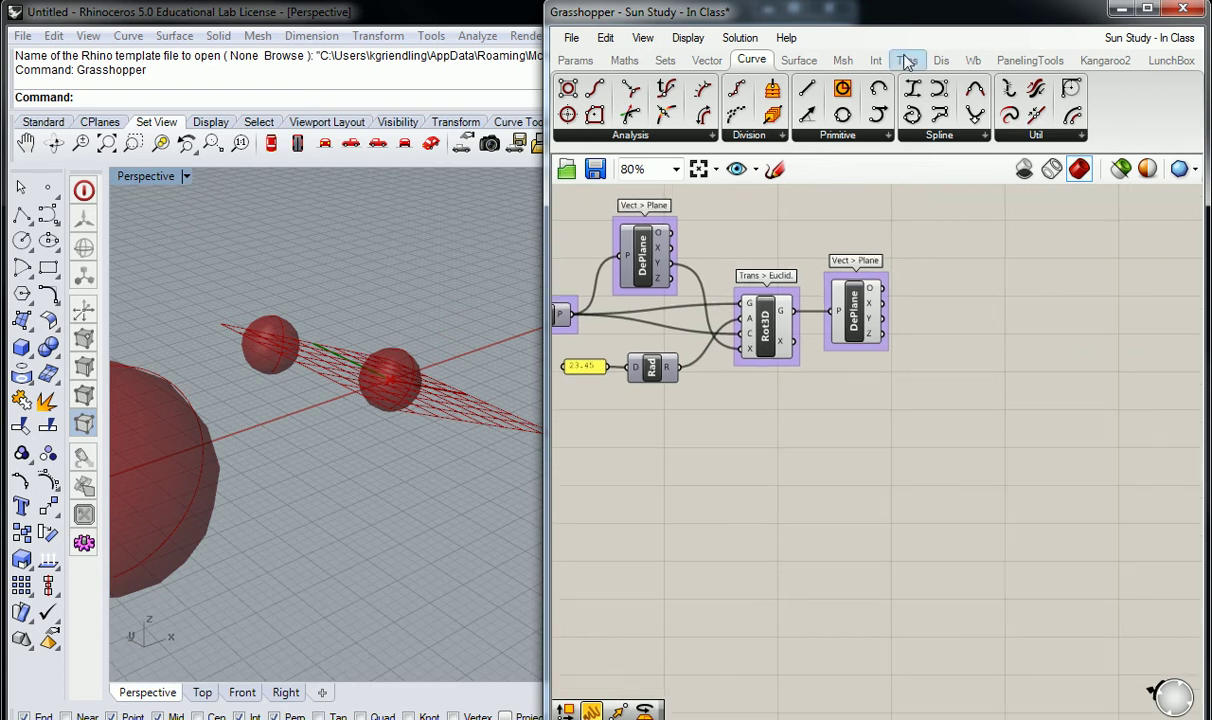
click(910, 62)
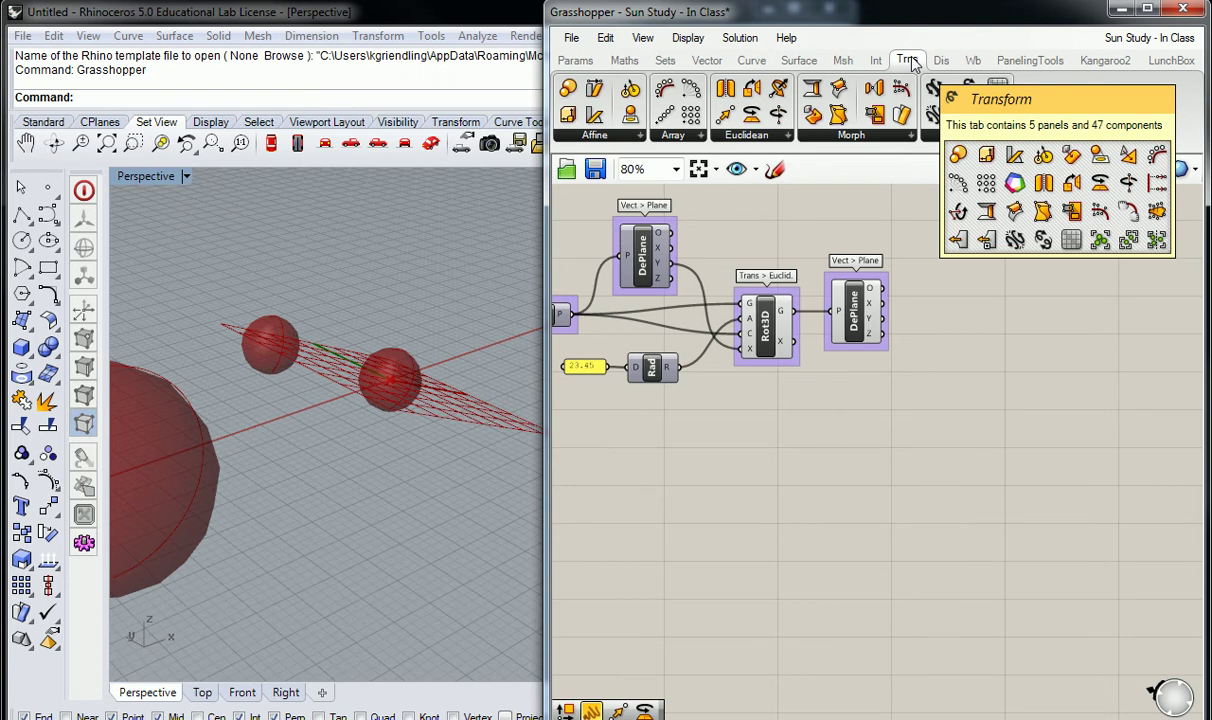
click(785, 137)
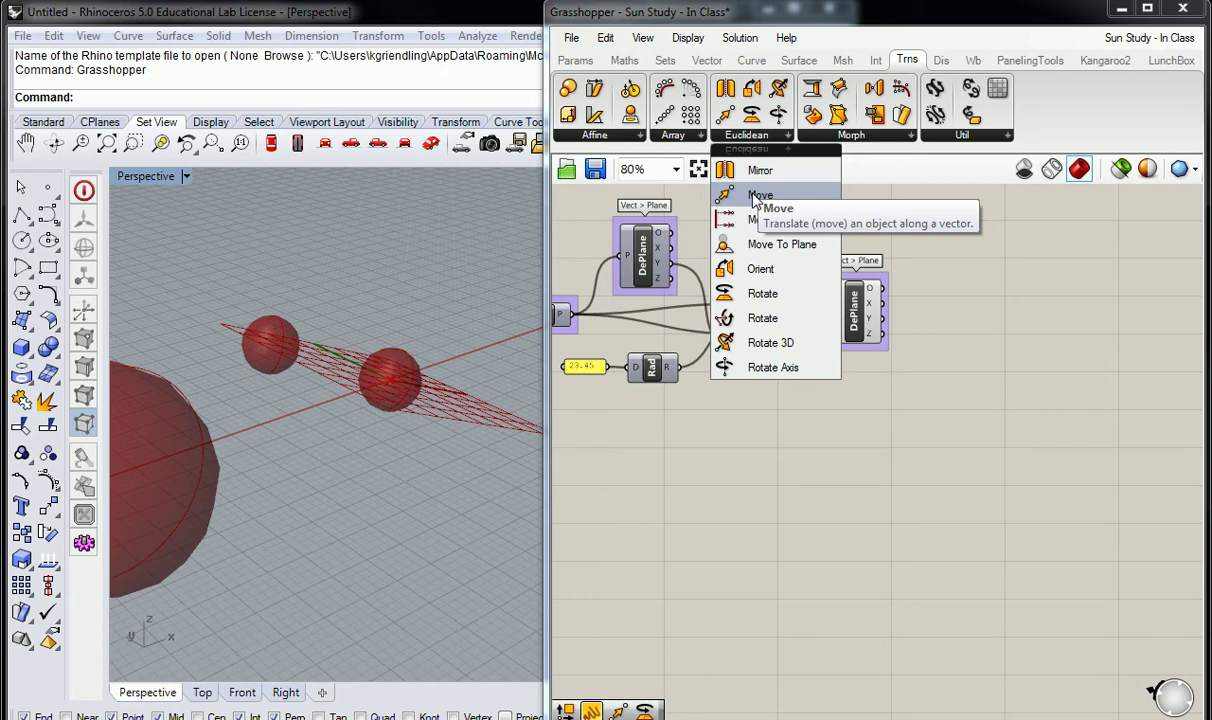
click(757, 197)
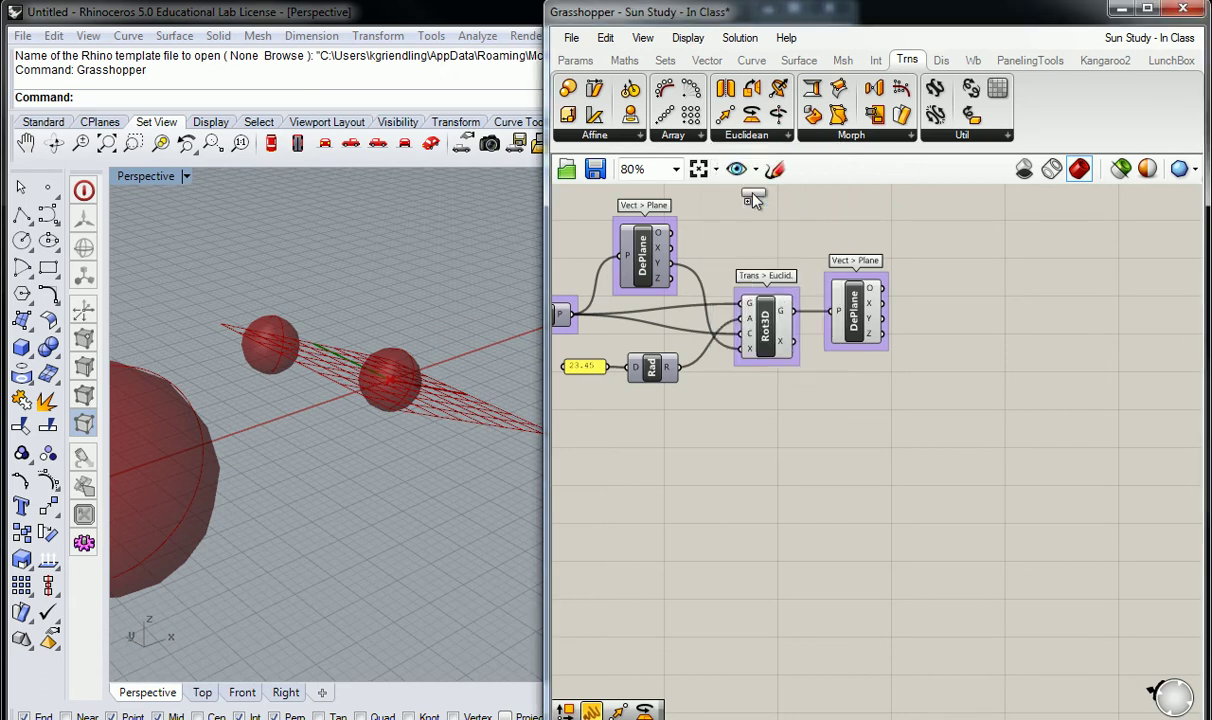
click(950, 376)
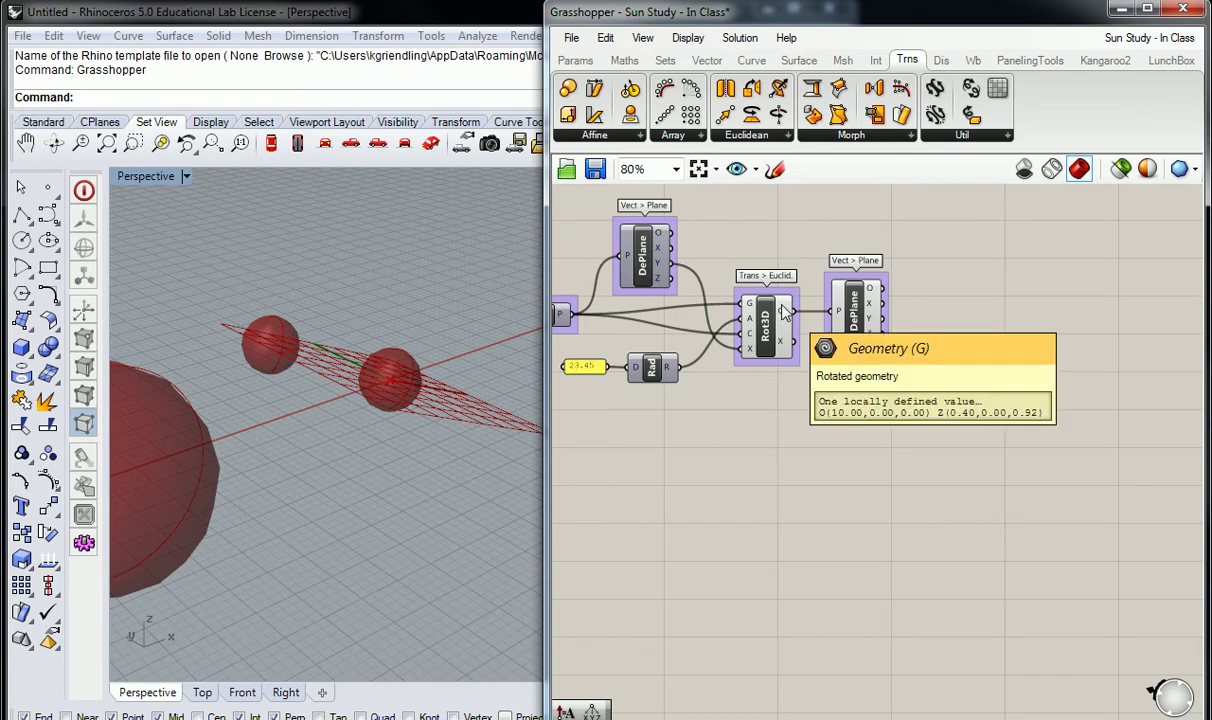
click(968, 372)
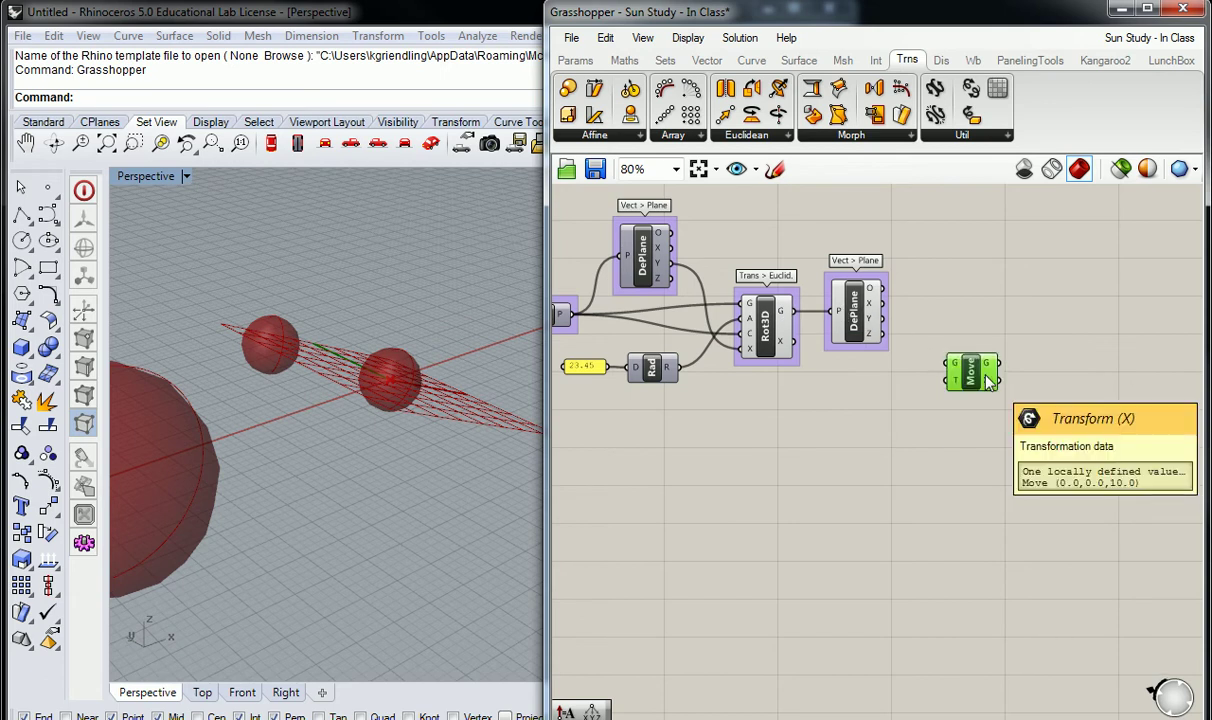
click(920, 352)
Group the Move component and label the group "Trans > Euclid.".
scroll(925, 355, up, 3)
click(885, 432)
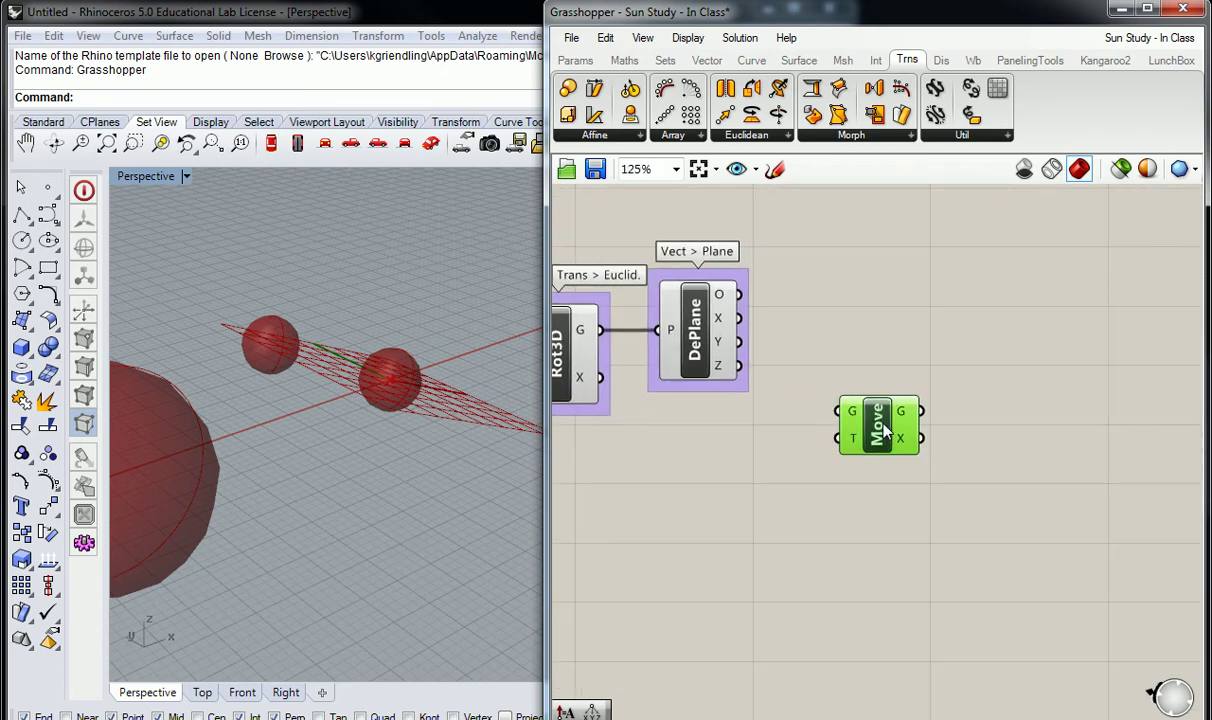
key(ctrl+g)
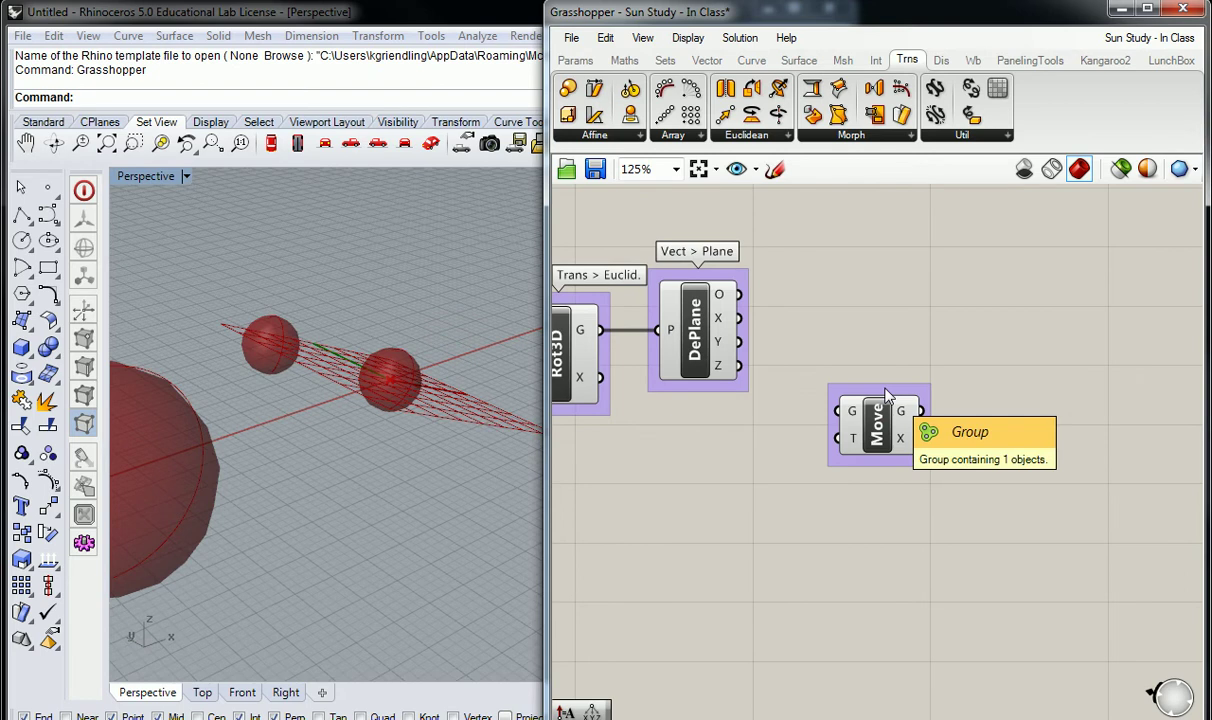
right_click(885, 395)
text(Trans > E)
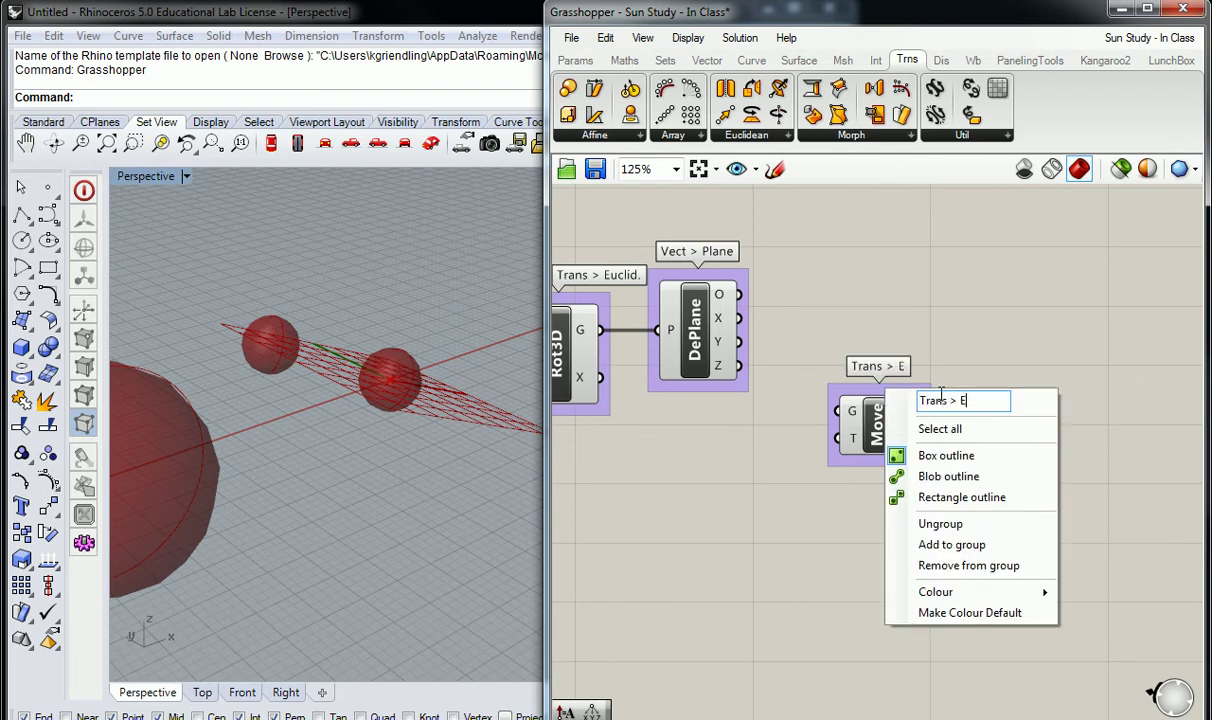
text(uclid.)
key(Return)
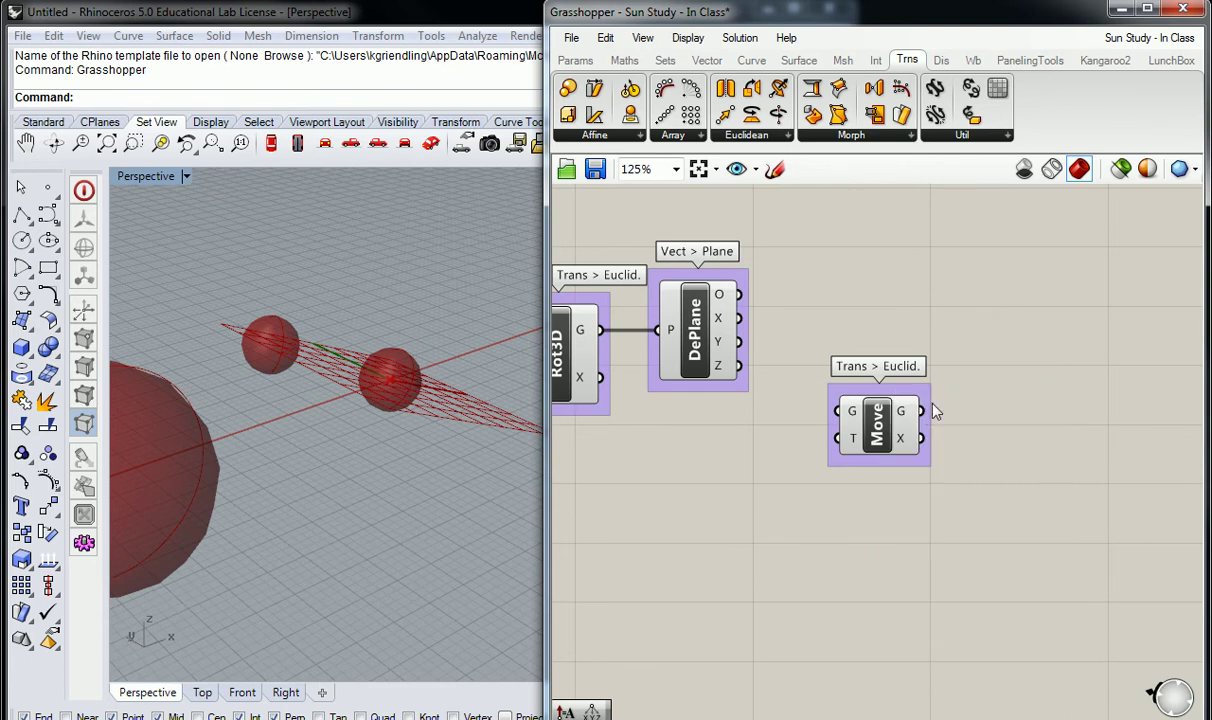
Try feeding the second Deconstruct Plane's Z-axis output into Move's geometry input (G).
right_drag(843, 427, 885, 415)
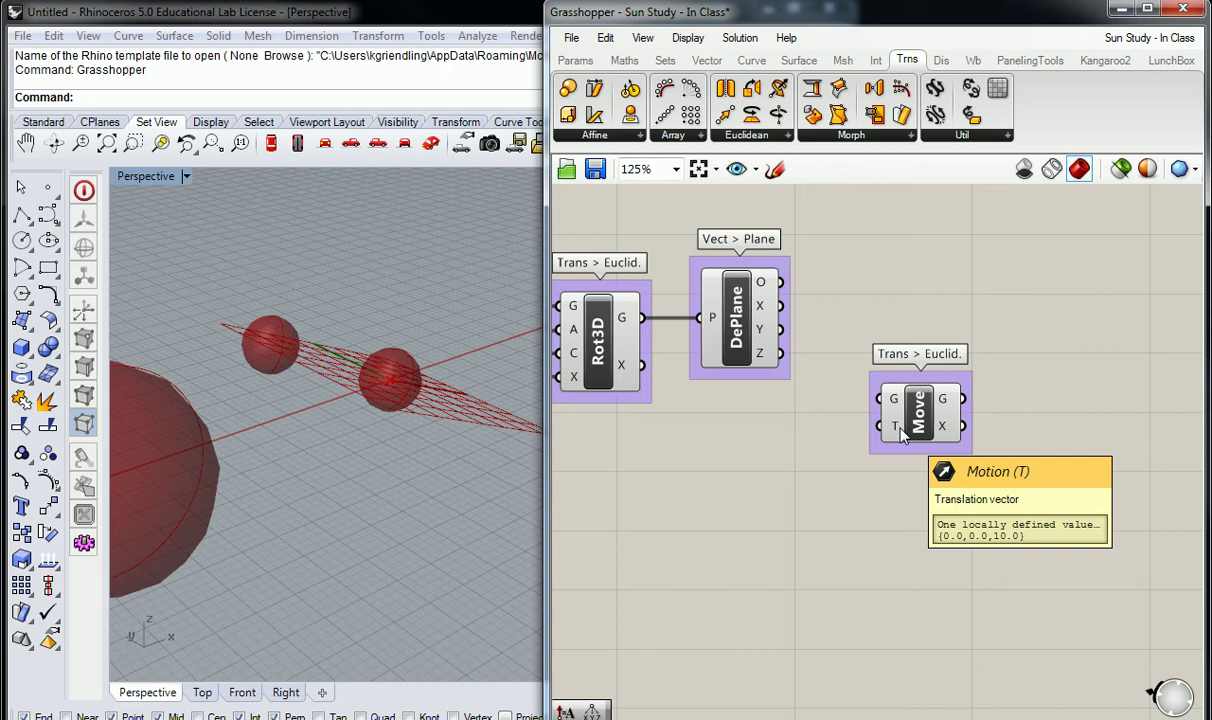
right_drag(757, 427, 875, 433)
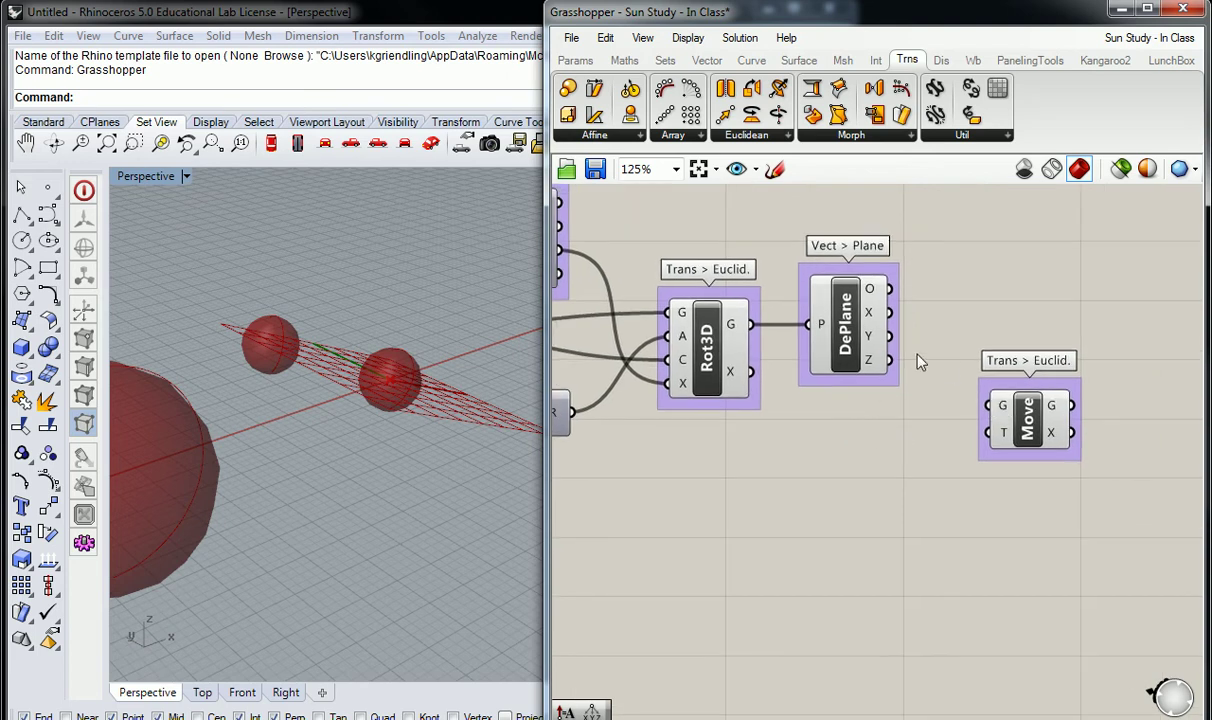
right_drag(419, 368, 350, 386)
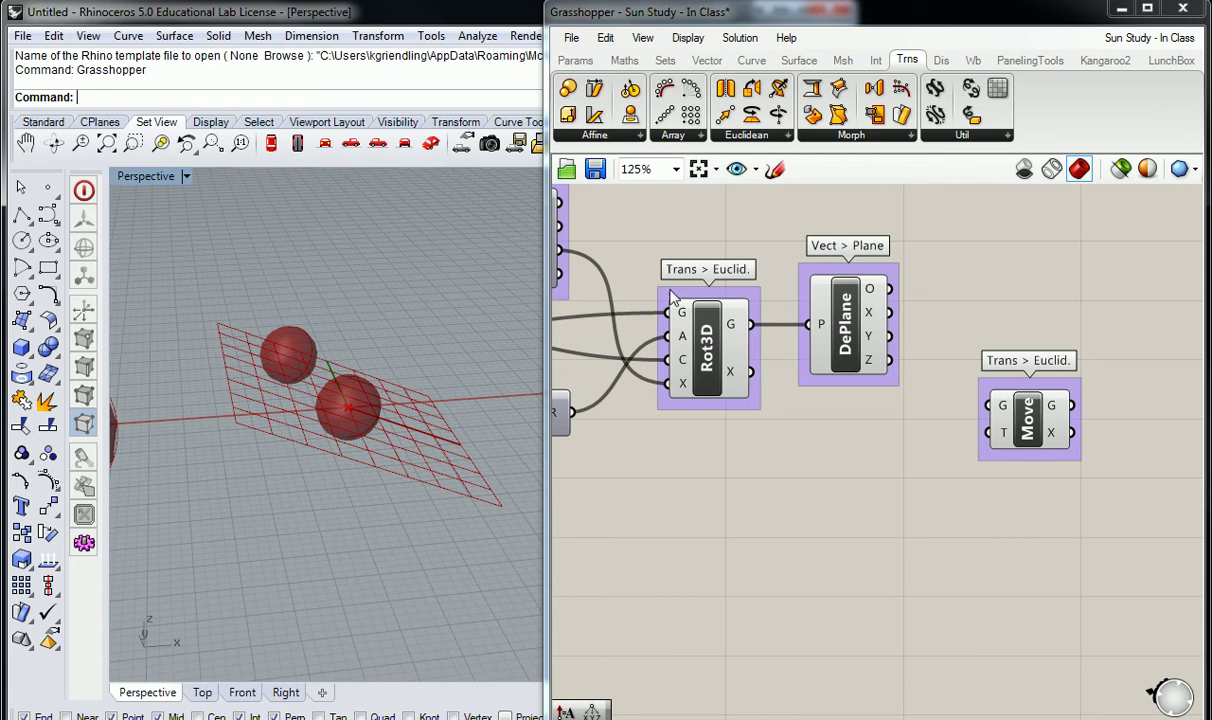
drag(889, 361, 972, 413)
right_drag(395, 372, 392, 433)
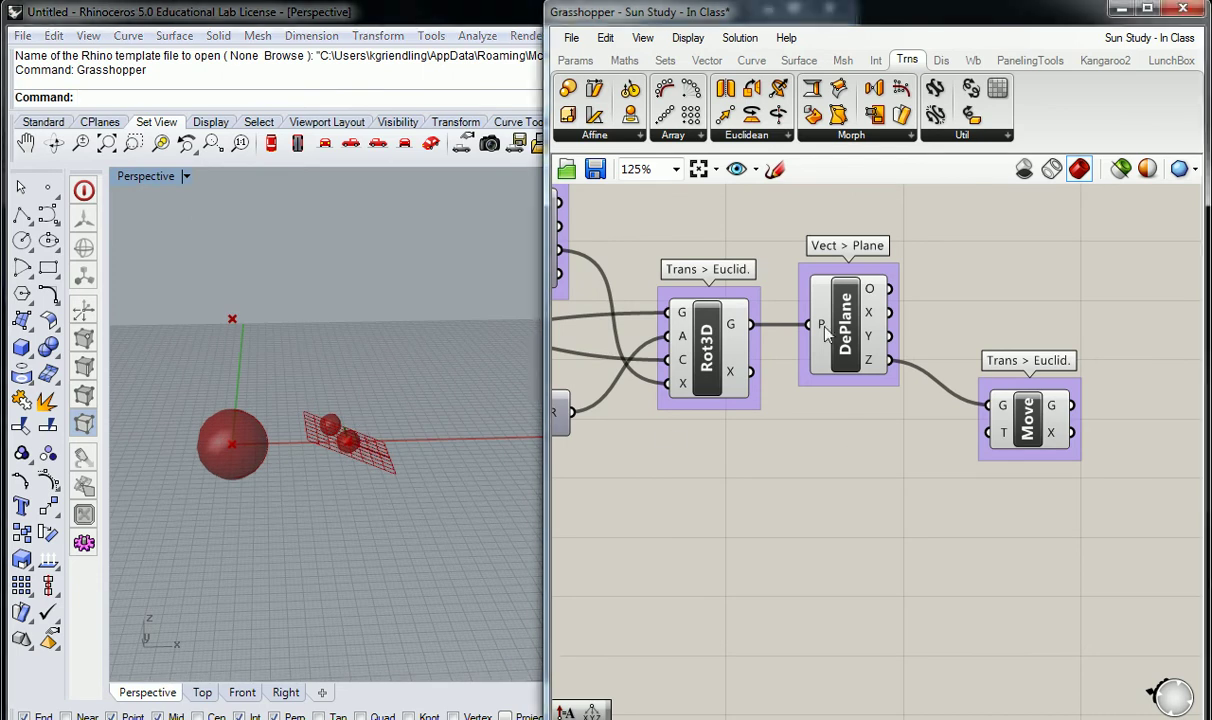
mouse_move(870, 362)
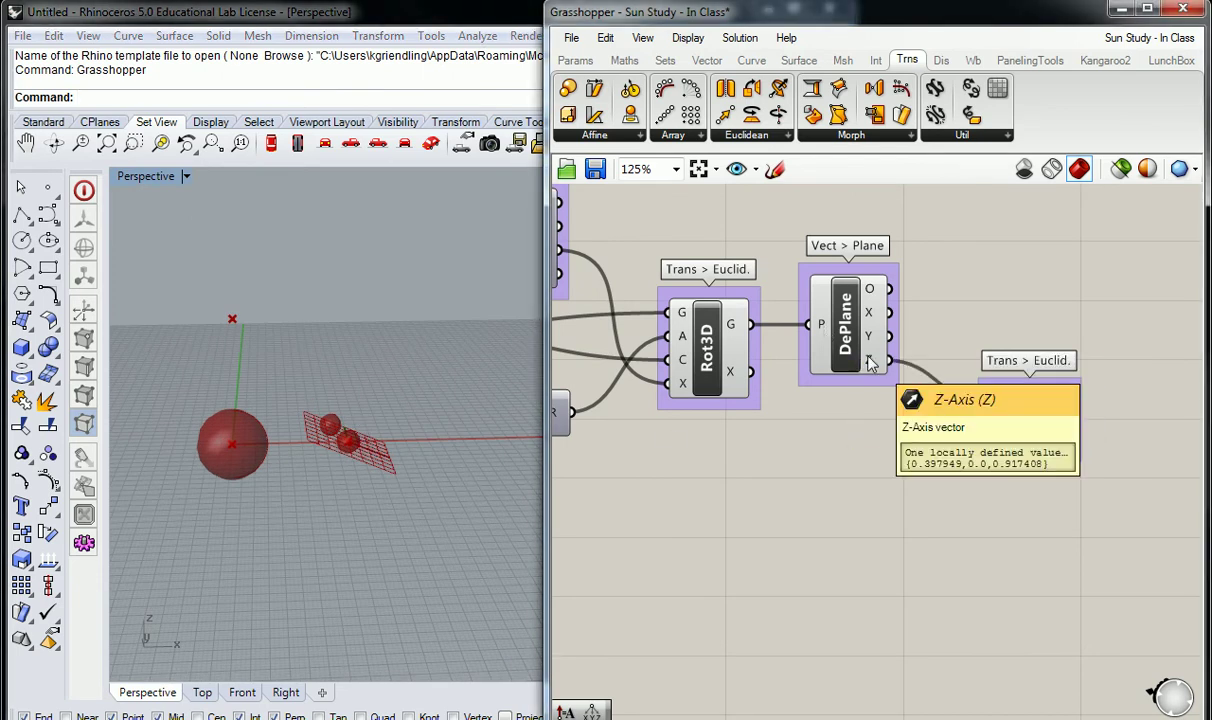
scroll(911, 395, down, 2)
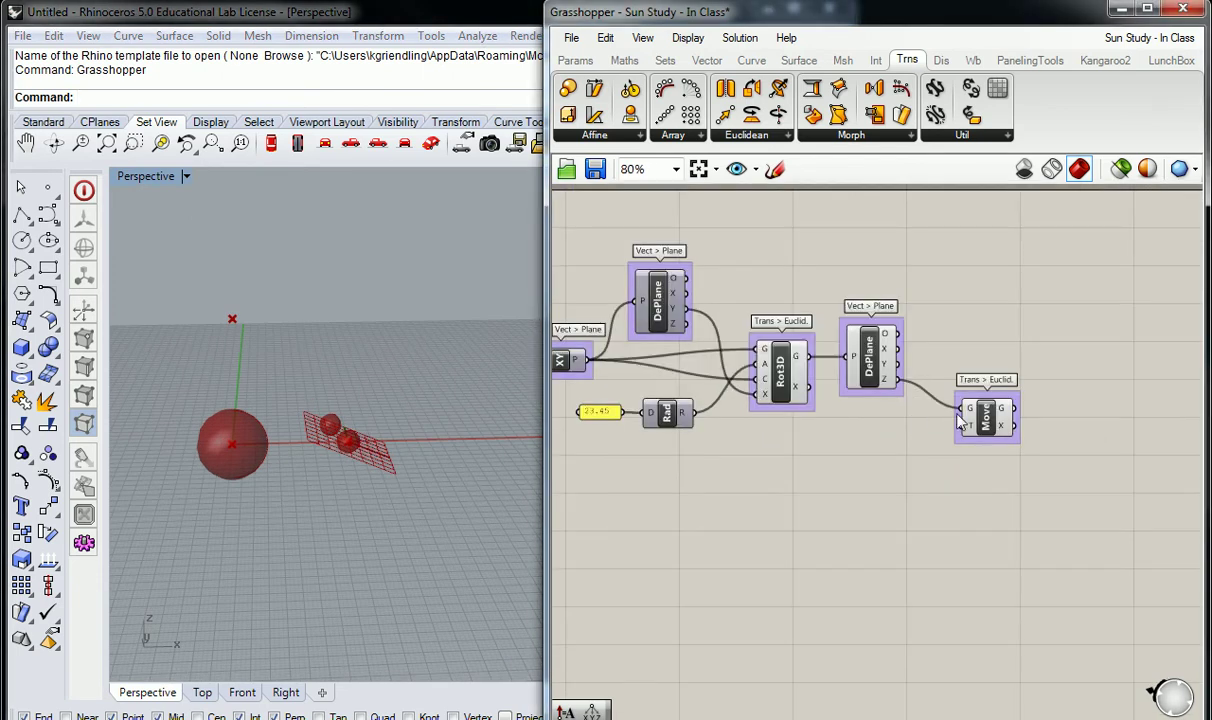
mouse_move(967, 430)
Disconnect the Z-axis wire from Move and place Move directly below the second Deconstruct Plane component.
right_drag(860, 437, 1002, 443)
drag(1131, 418, 1017, 490)
click(930, 465)
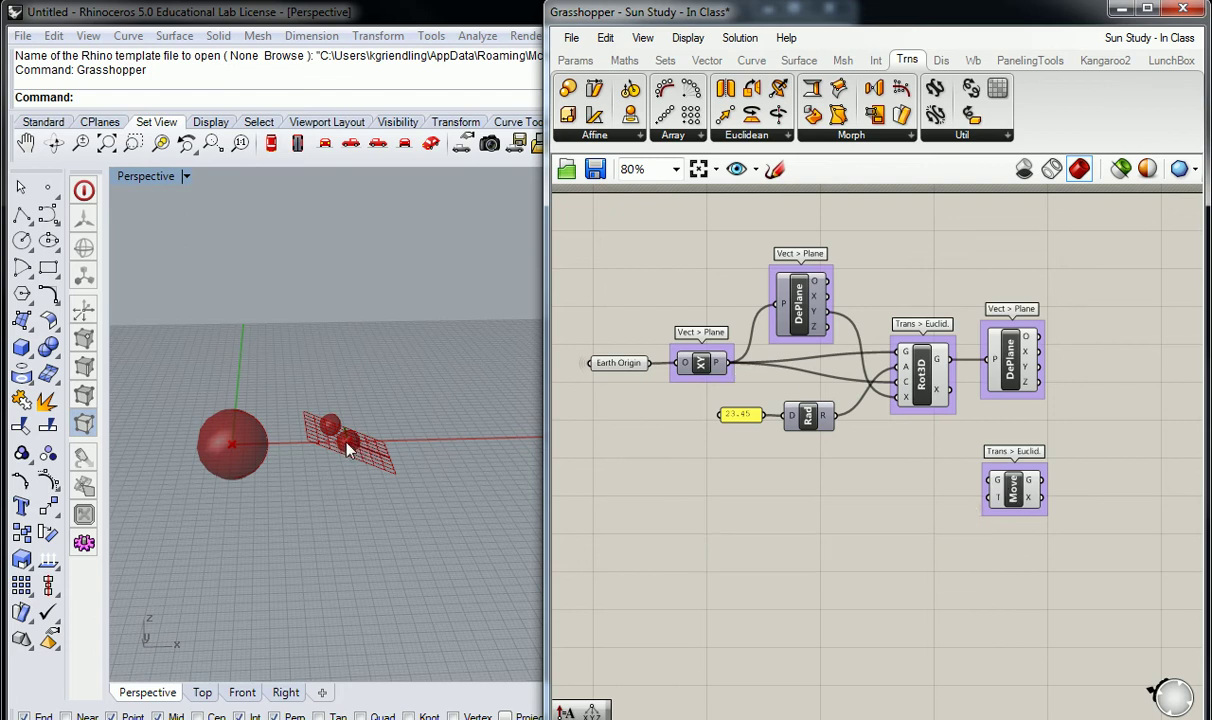
Connect the first Deconstruct Plane's origin output (O) to Move's G input and place Move level with it, beyond the second Deconstruct Plane.
drag(730, 363, 980, 487)
key(ctrl+z)
drag(829, 281, 930, 478)
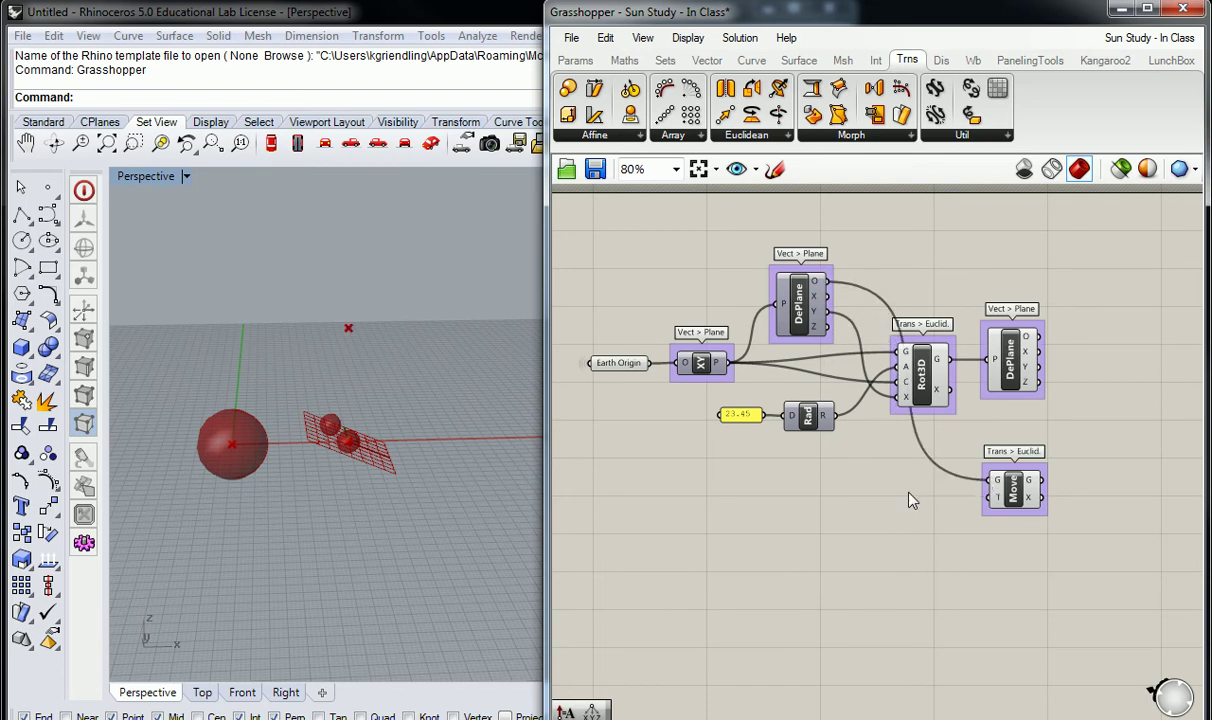
drag(1012, 492, 1116, 293)
right_drag(1075, 293, 922, 388)
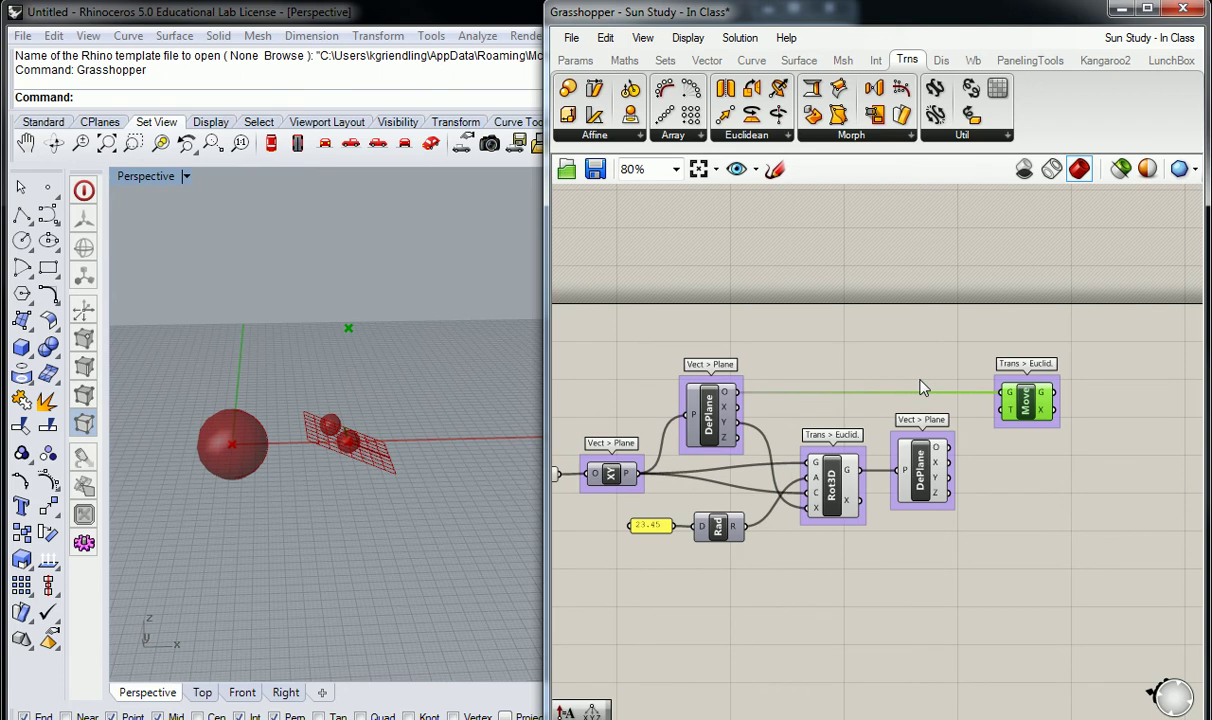
Add a vector Amplitude component between the second Deconstruct Plane and Move, shifting Move further along to make room.
right_drag(311, 284, 311, 303)
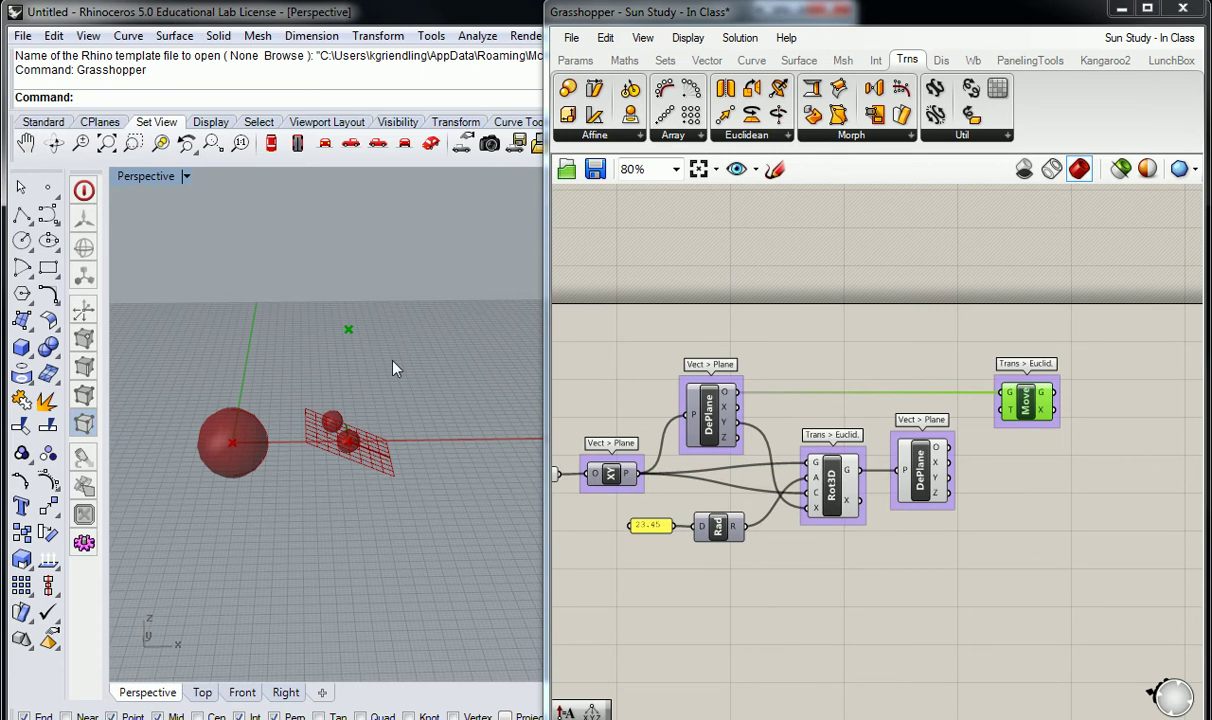
right_drag(950, 384, 797, 399)
click(795, 399)
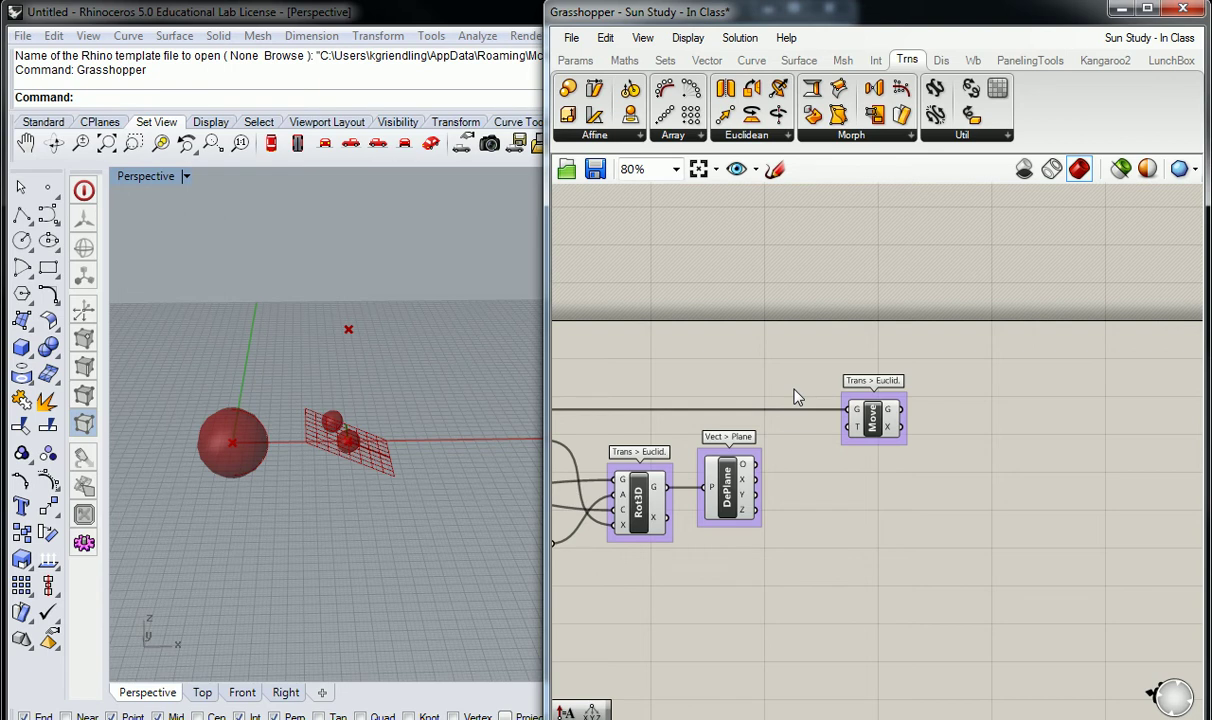
mouse_move(744, 515)
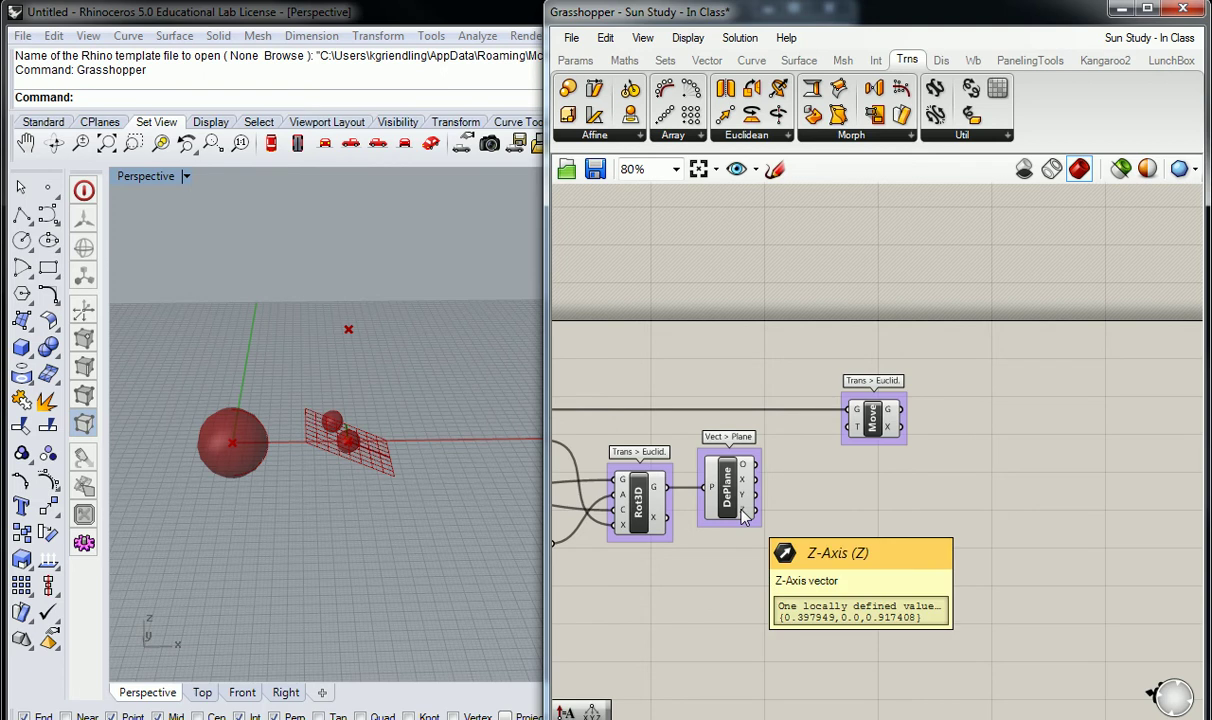
click(707, 61)
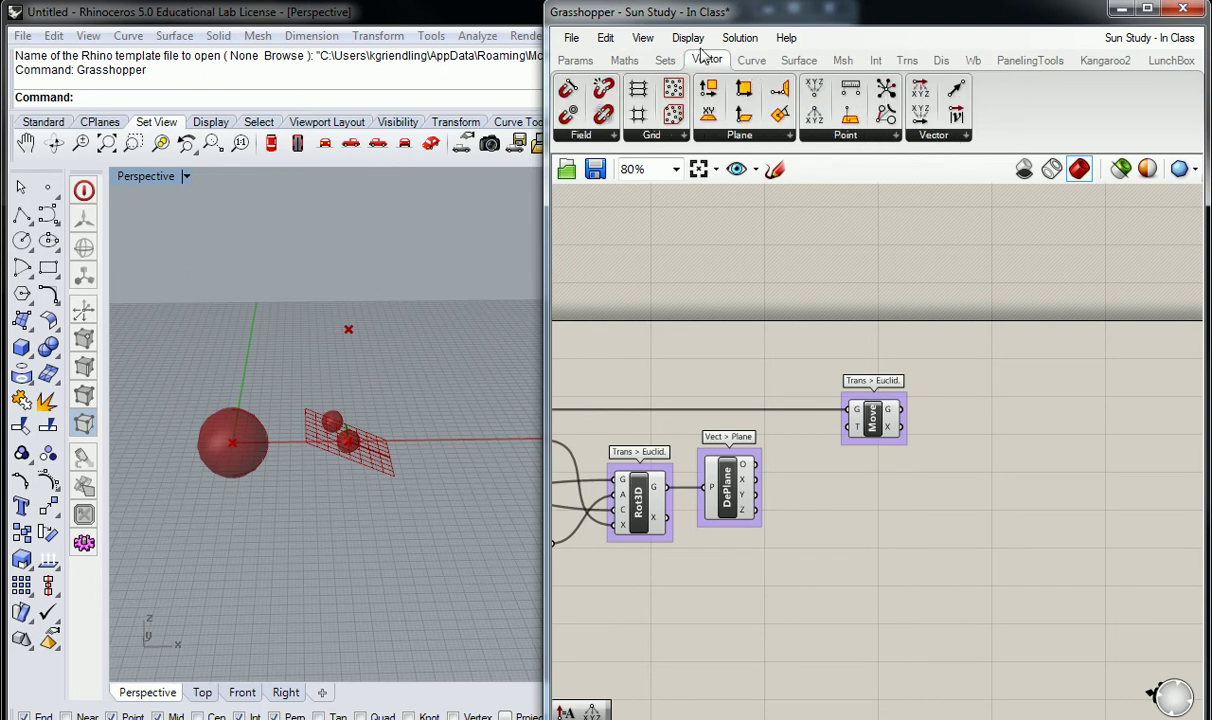
click(943, 138)
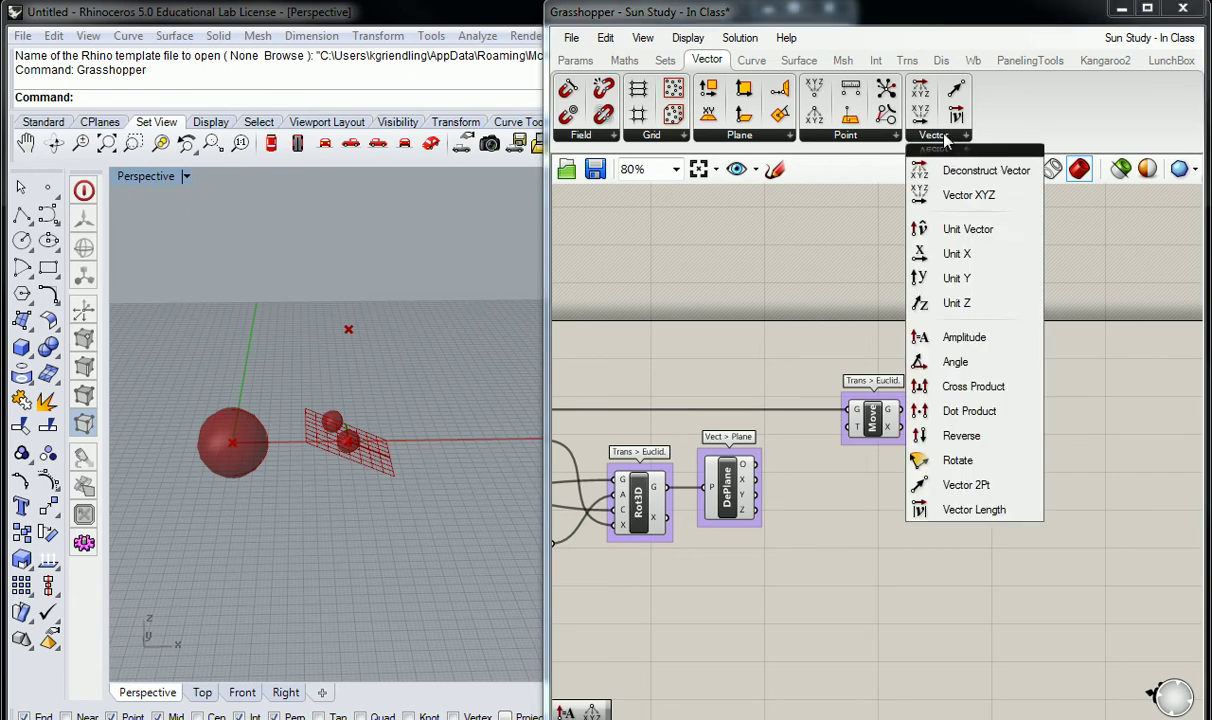
click(964, 340)
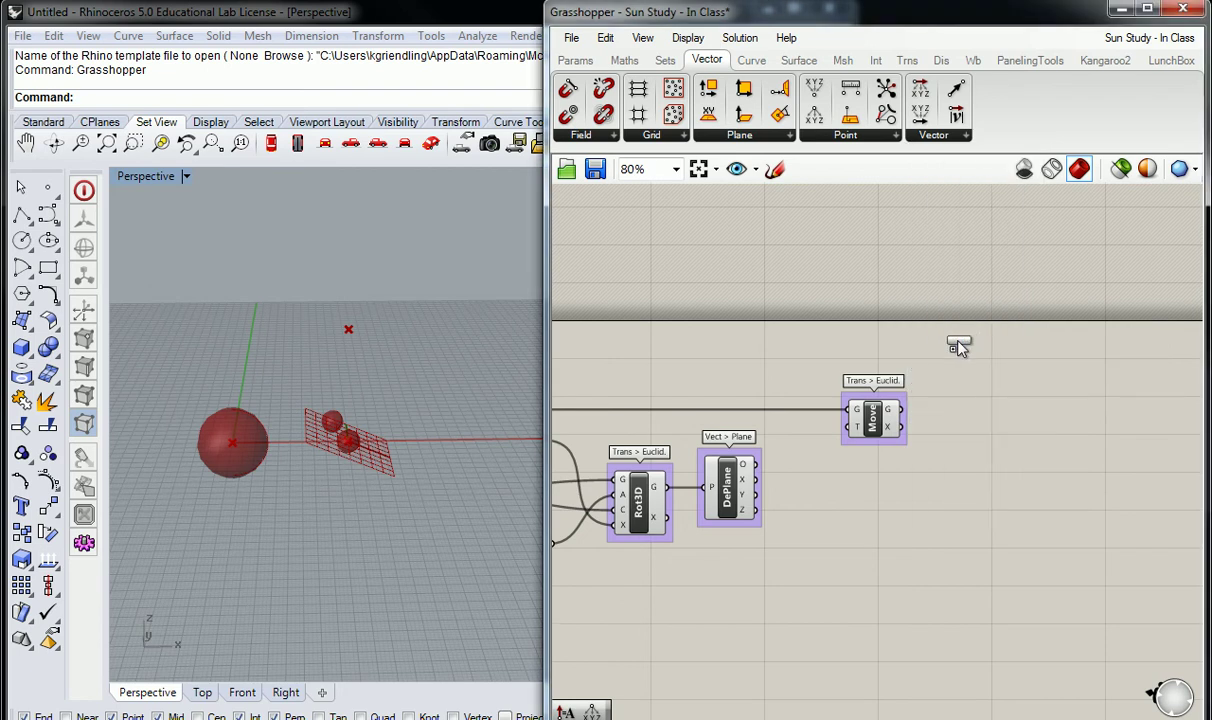
click(836, 440)
drag(872, 418, 942, 424)
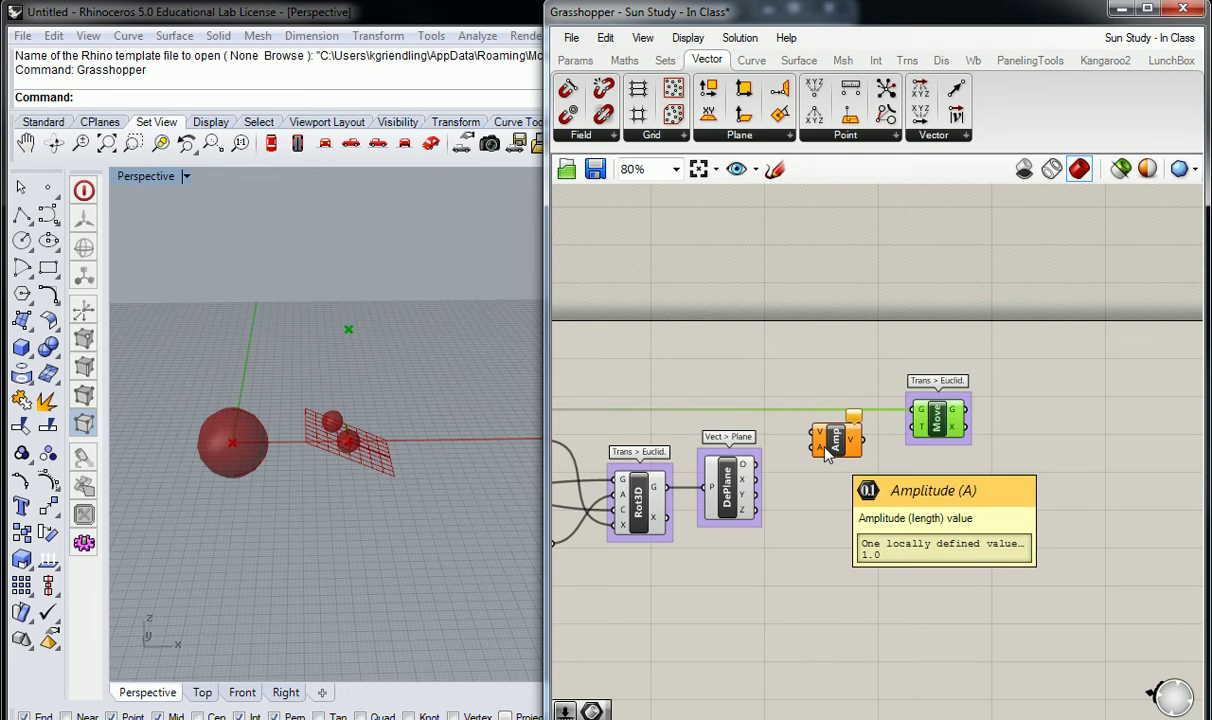
drag(826, 454, 830, 456)
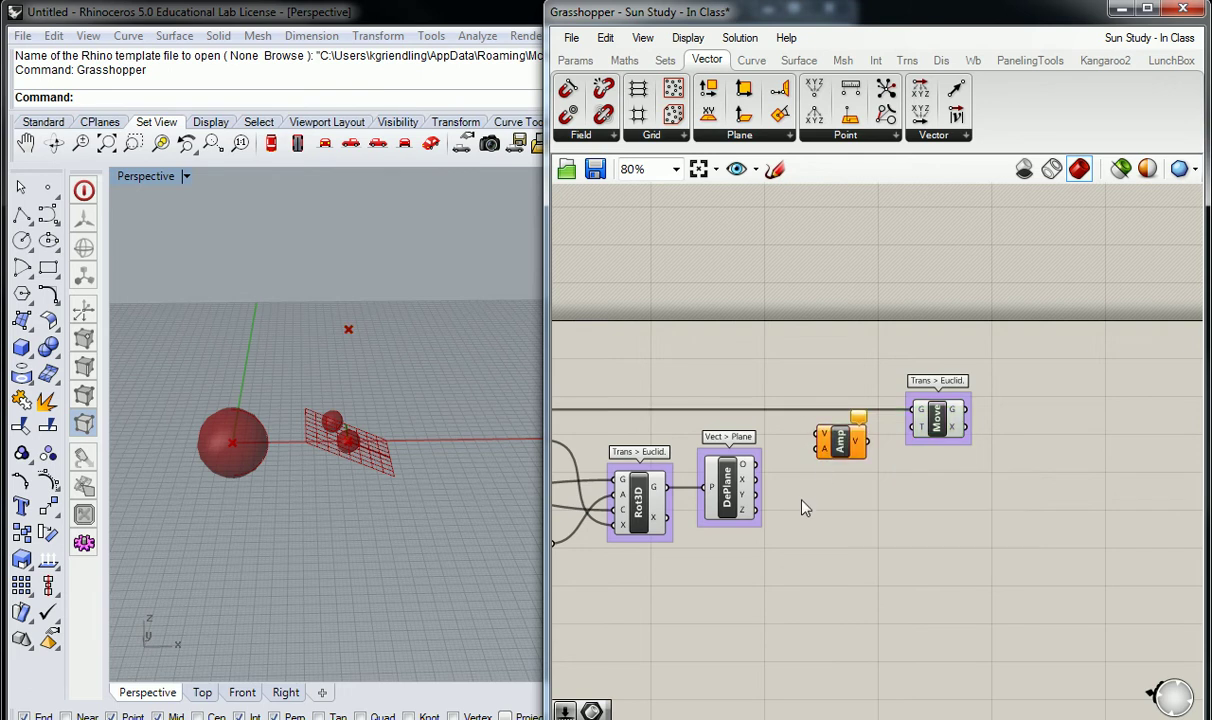
Connect the second Deconstruct Plane's Z output to Amplitude's V input and Amplitude's output to Move's T input.
click(735, 500)
drag(756, 511, 913, 430)
click(772, 349)
mouse_move(372, 410)
right_down()
mouse_move(344, 460)
mouse_move(420, 418)
mouse_move(317, 384)
mouse_move(340, 360)
mouse_move(414, 400)
mouse_move(388, 440)
mouse_move(306, 397)
mouse_move(360, 352)
mouse_move(379, 411)
mouse_move(349, 428)
mouse_move(379, 417)
mouse_move(363, 448)
mouse_move(387, 420)
mouse_move(368, 400)
right_up()
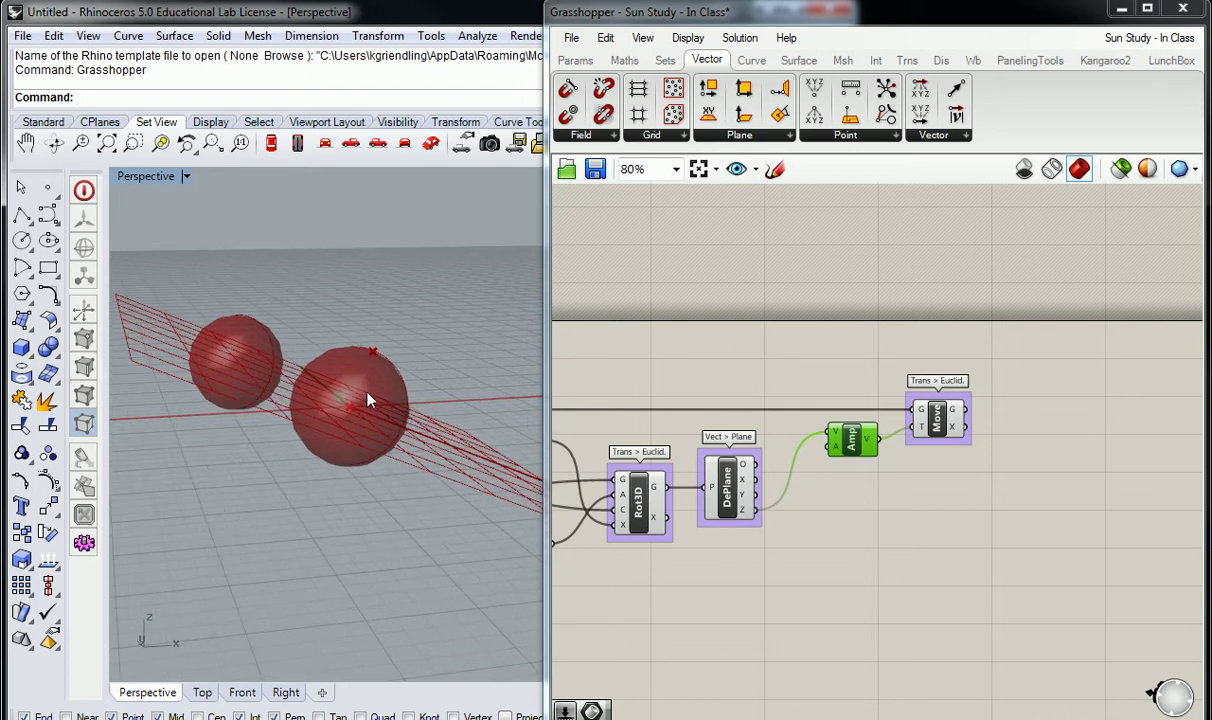
right_drag(463, 330, 395, 362)
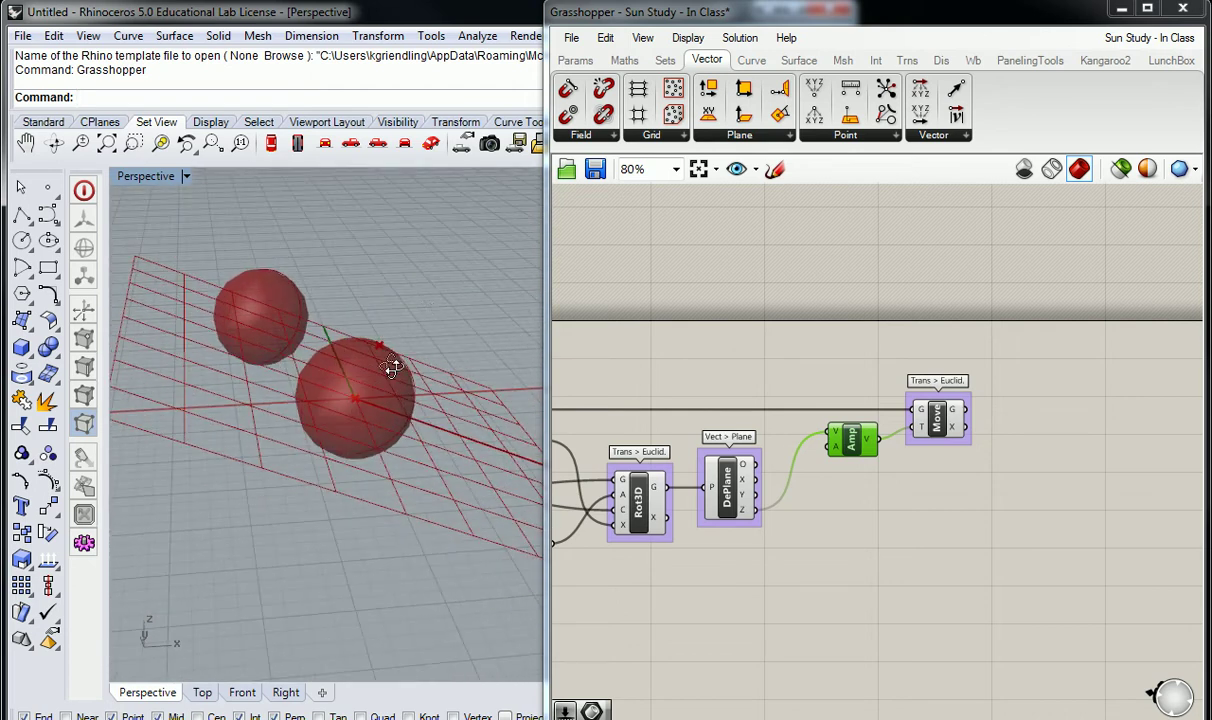
Create a number slider ranging from 0 to 10, connect it to Amplitude's A input, and place it above the second Deconstruct Plane.
click(812, 400)
right_drag(812, 400, 878, 420)
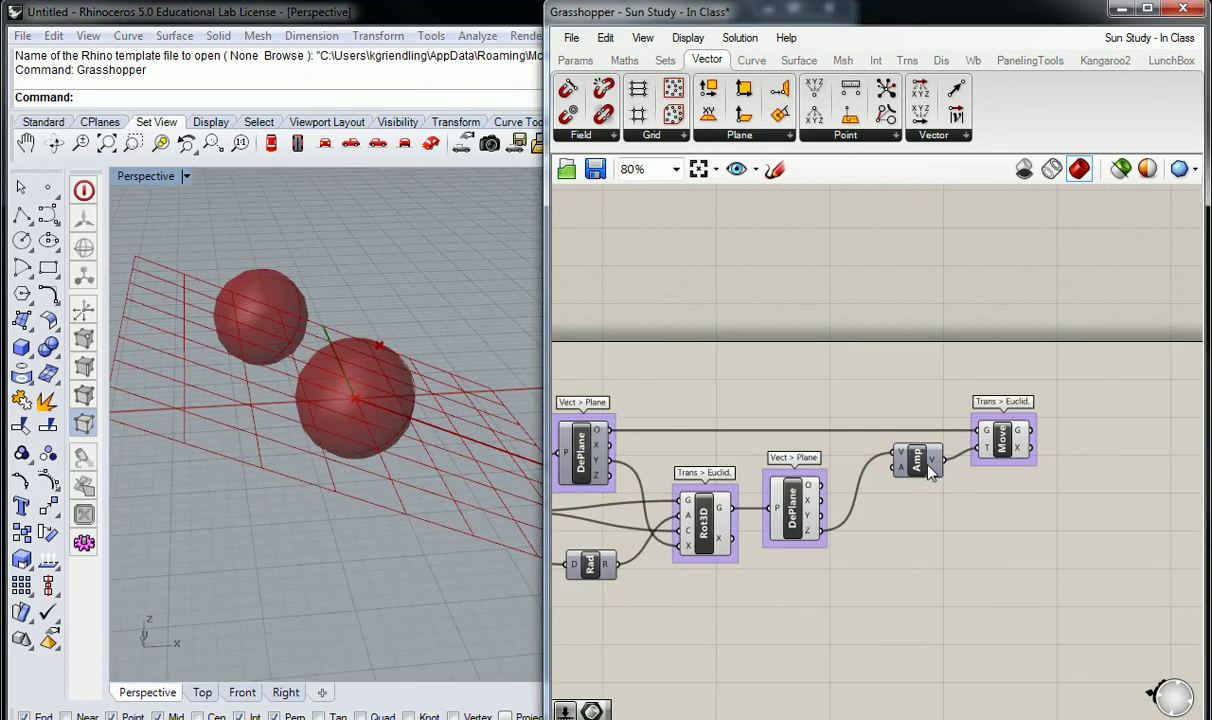
double_click(779, 386)
text(0<10)
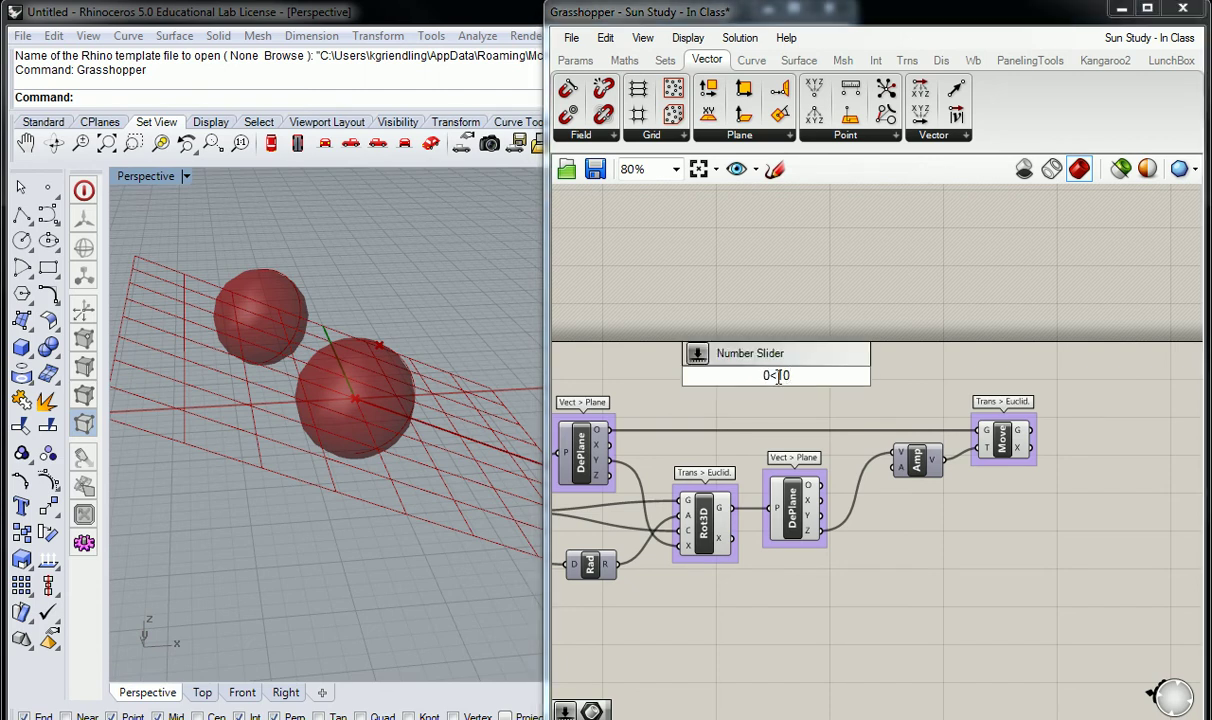
key(Return)
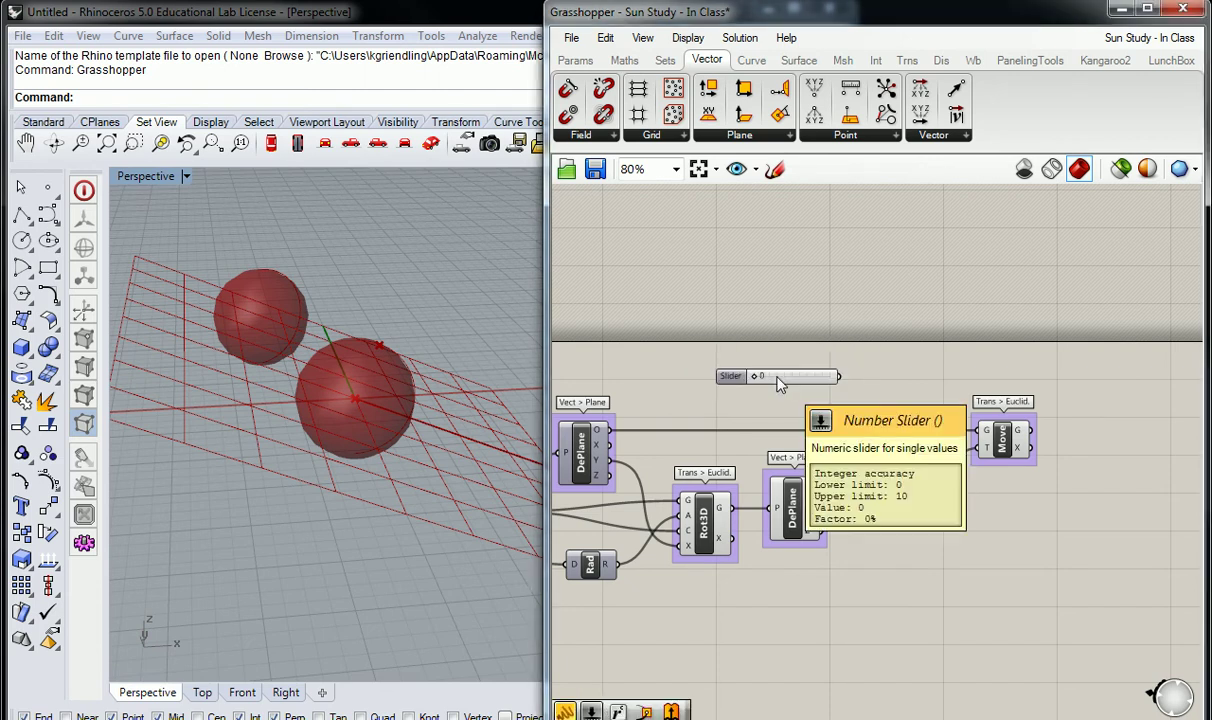
mouse_move(779, 386)
mouse_down()
mouse_move(776, 411)
mouse_move(895, 467)
mouse_up()
click(765, 380)
click(722, 404)
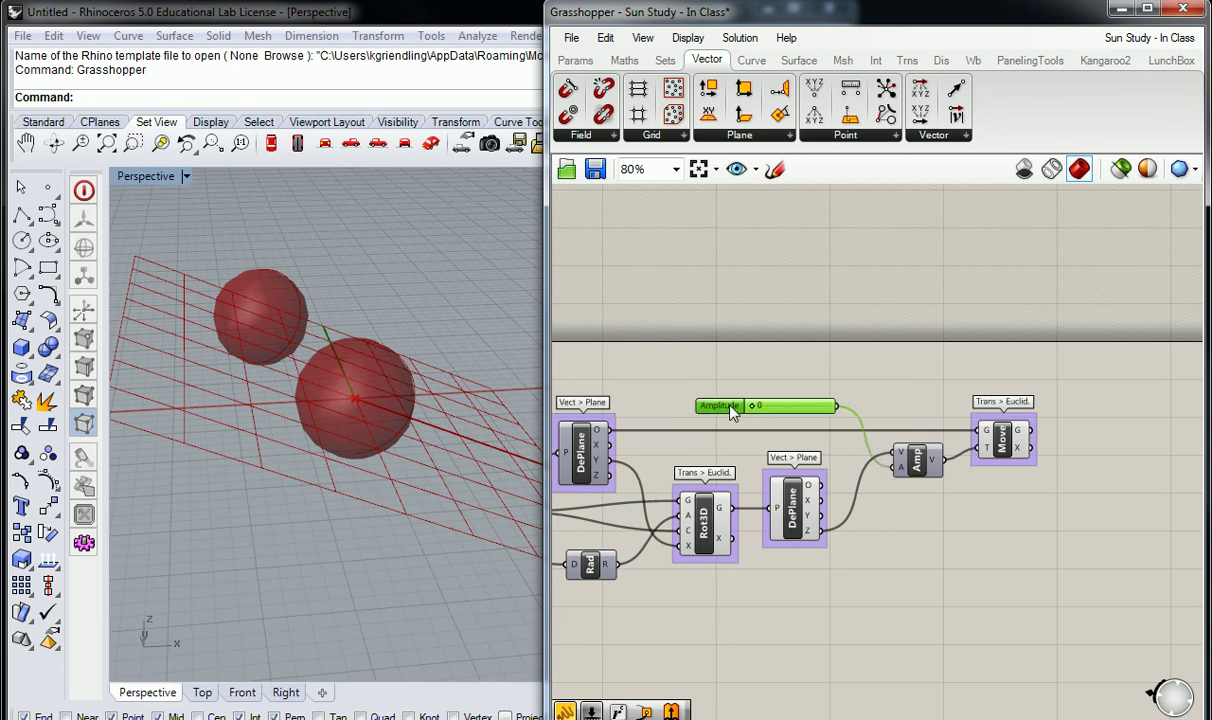
Try the Amplitude slider at 5, settle on 4, and inspect the moved point relative to the tilted plane.
drag(750, 411, 776, 412)
right_drag(441, 281, 454, 352)
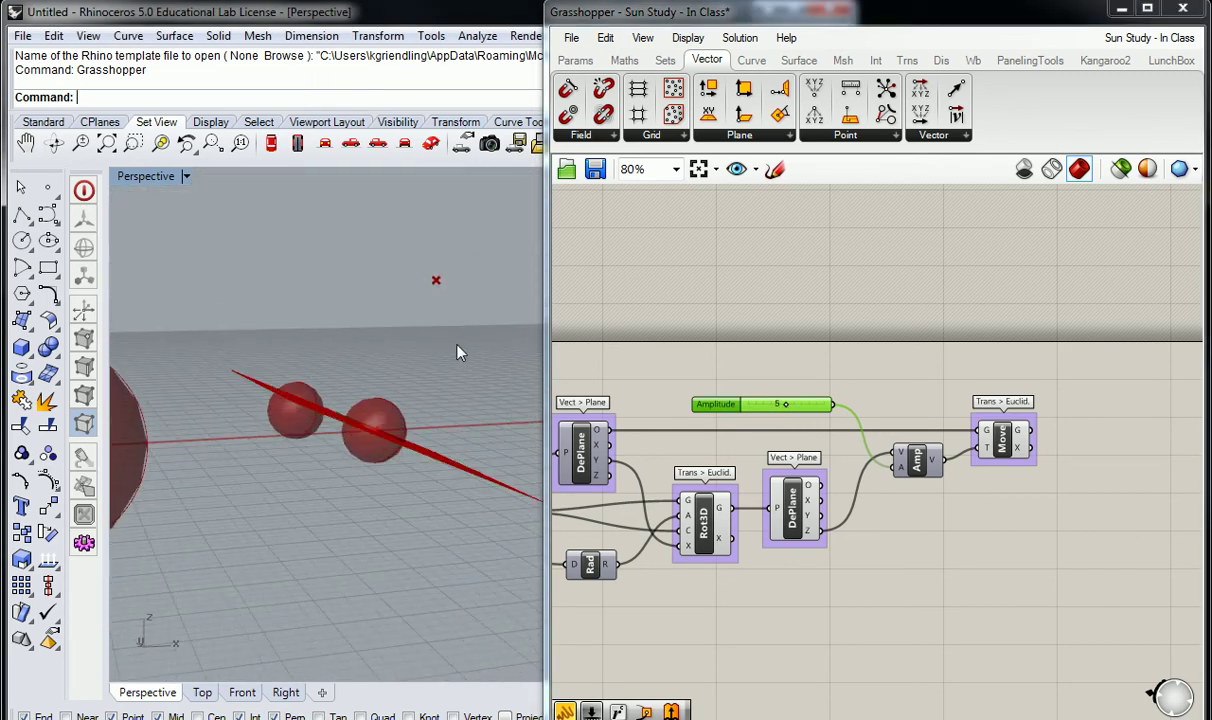
drag(786, 408, 778, 415)
right_drag(445, 375, 411, 411)
click(866, 389)
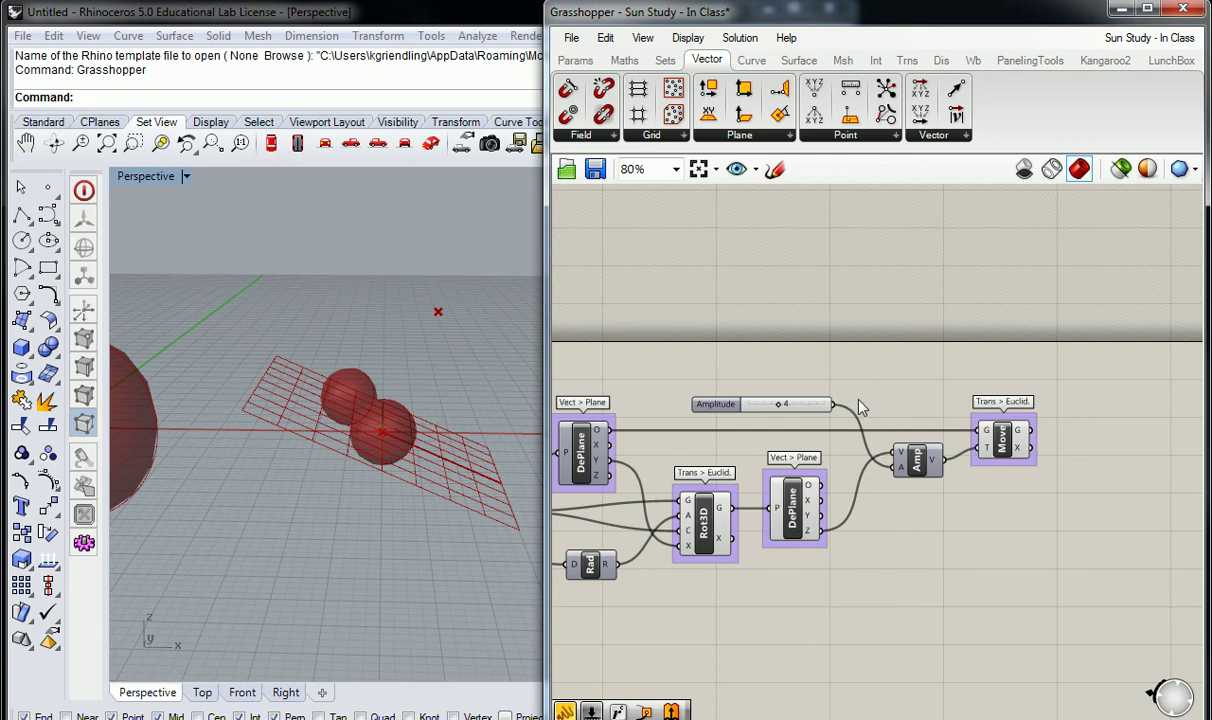
Group the Amplitude component and label the group "Vect > Vect.".
right_drag(840, 379, 852, 377)
click(931, 463)
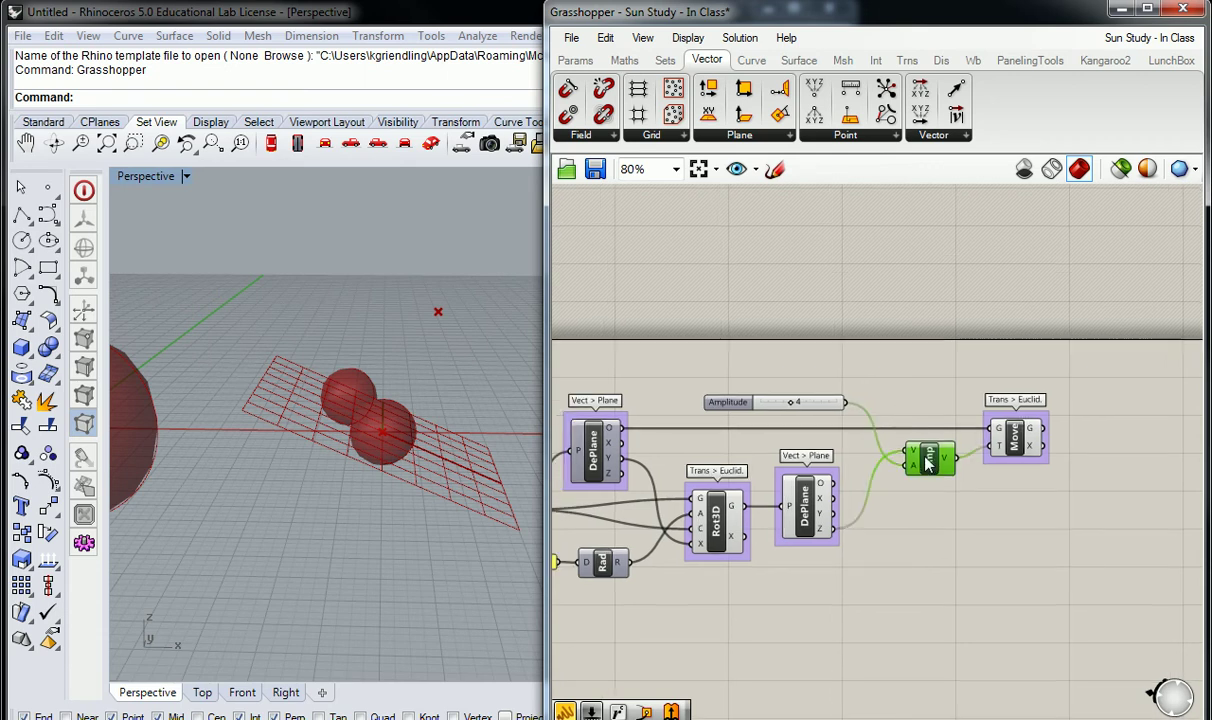
click(893, 430)
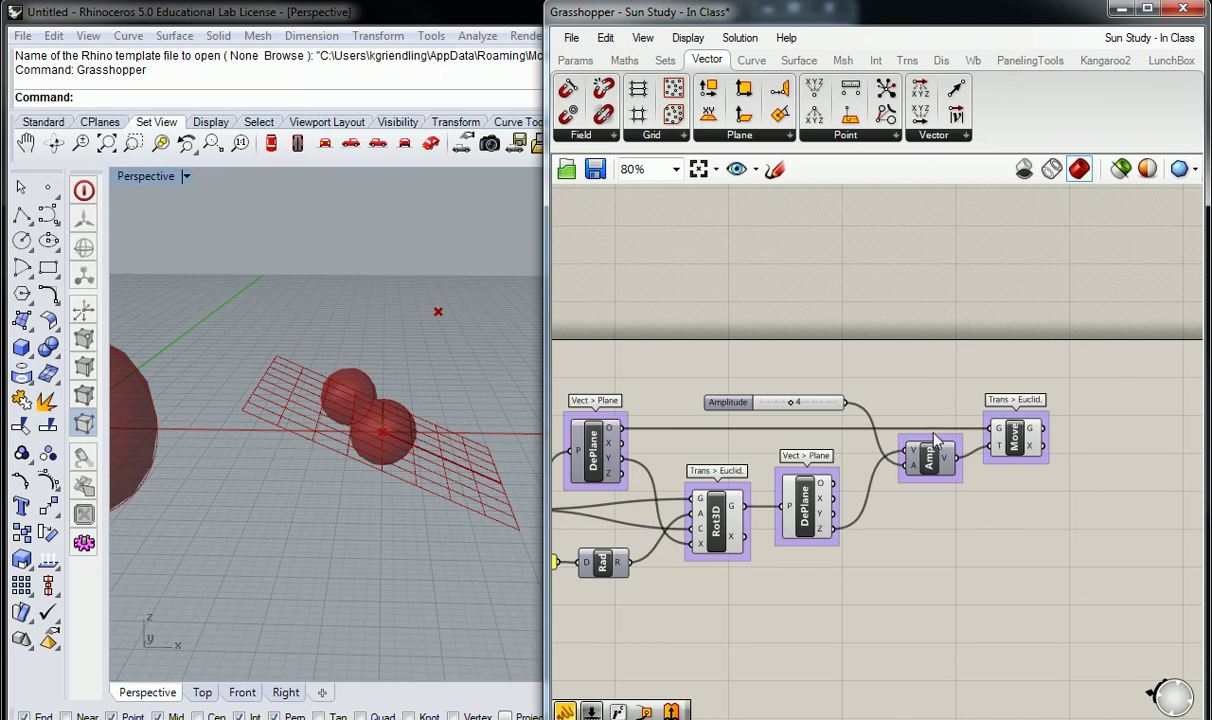
right_click(931, 438)
text(Vect)
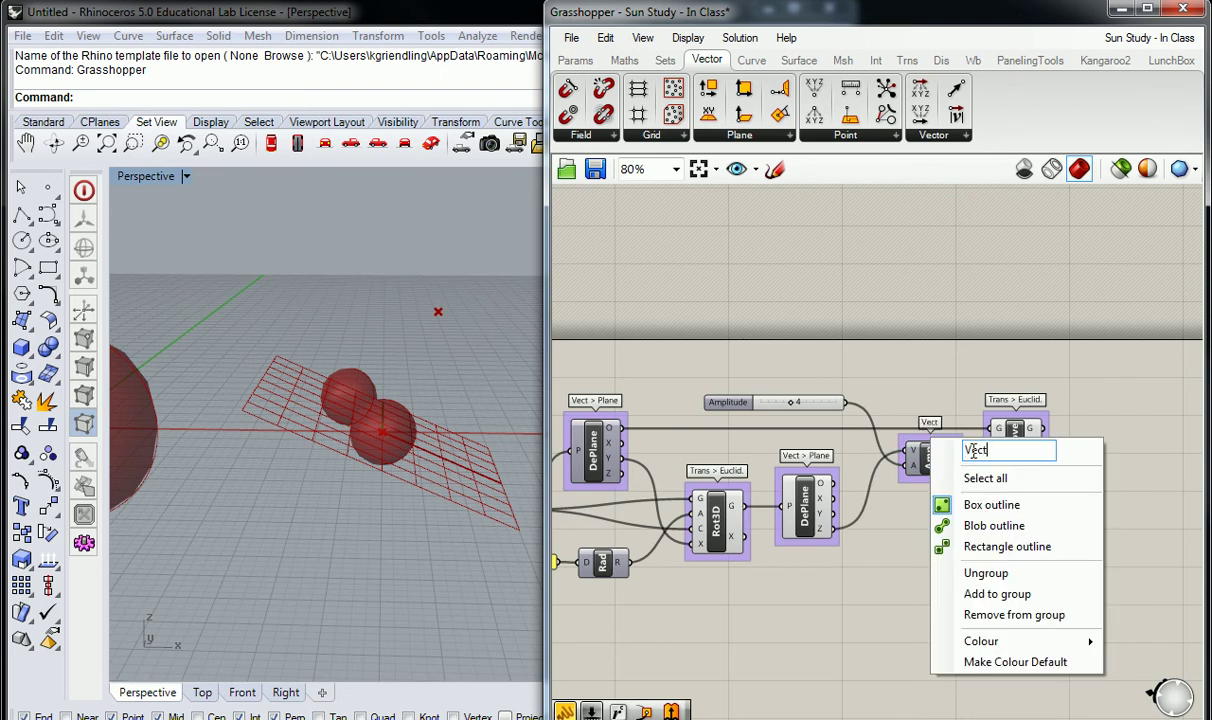
text( > Vect.)
key(Return)
Reposition the Move component further away from Amplitude and slightly higher on the canvas.
click(1013, 437)
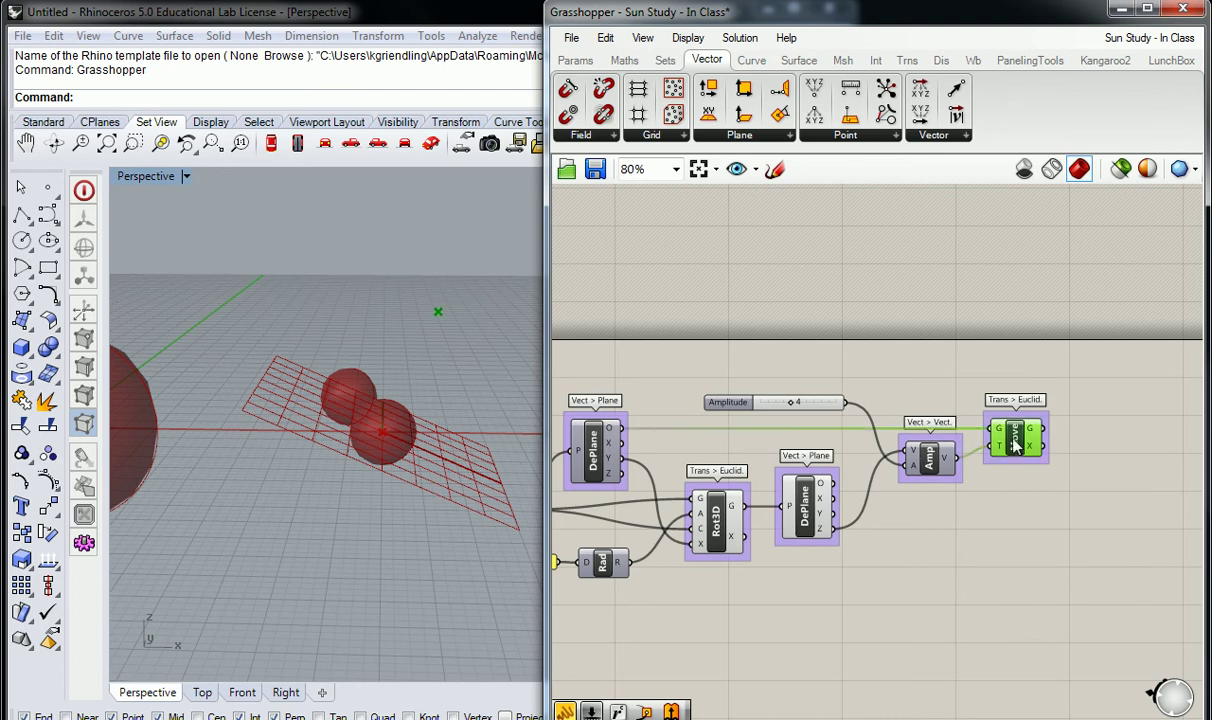
right_drag(420, 330, 361, 319)
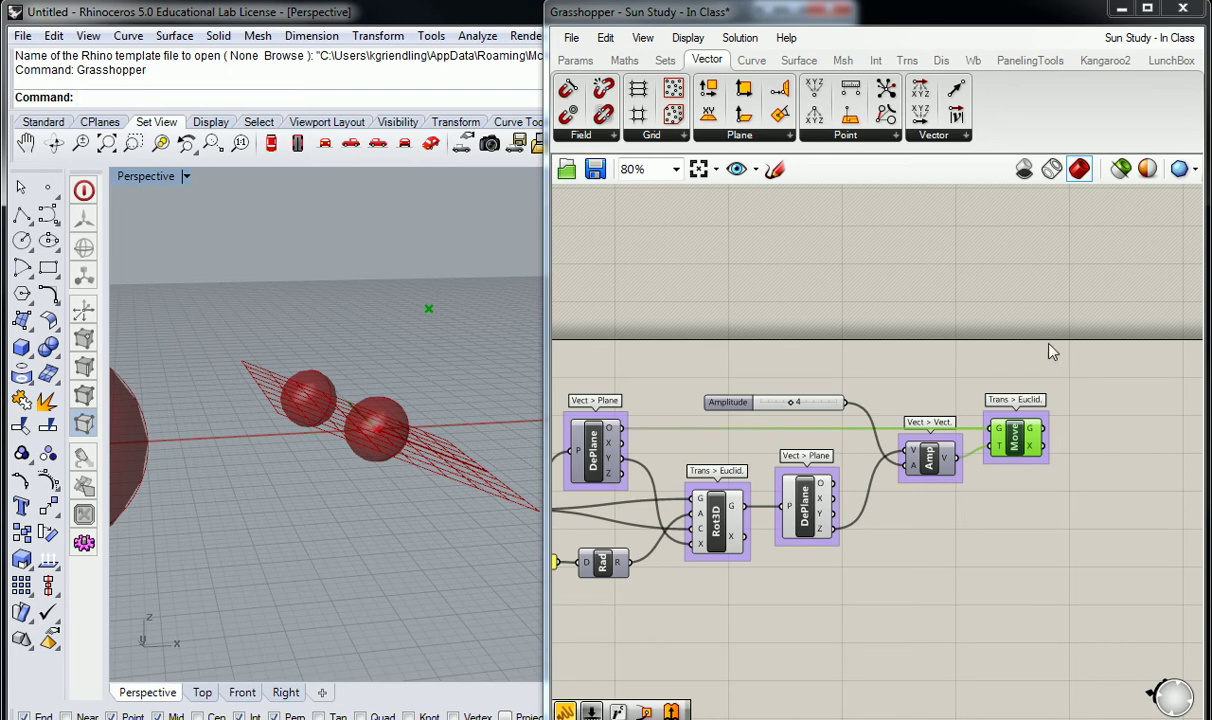
right_drag(1007, 369, 993, 317)
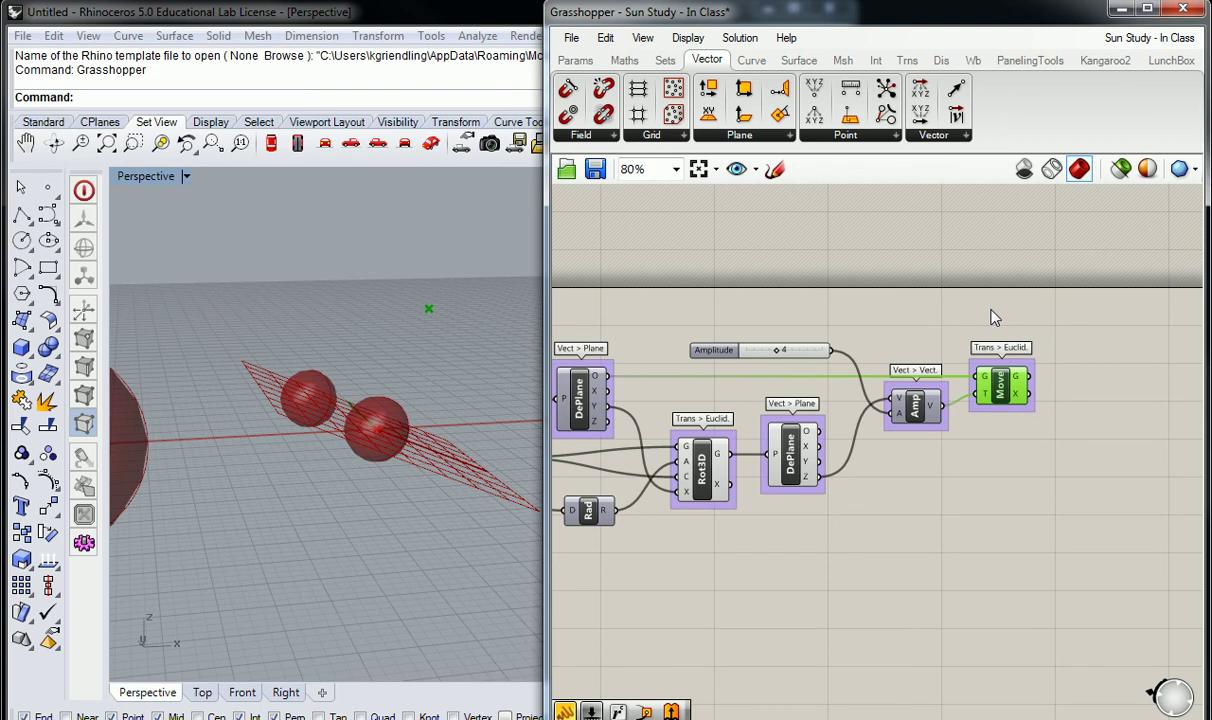
click(944, 300)
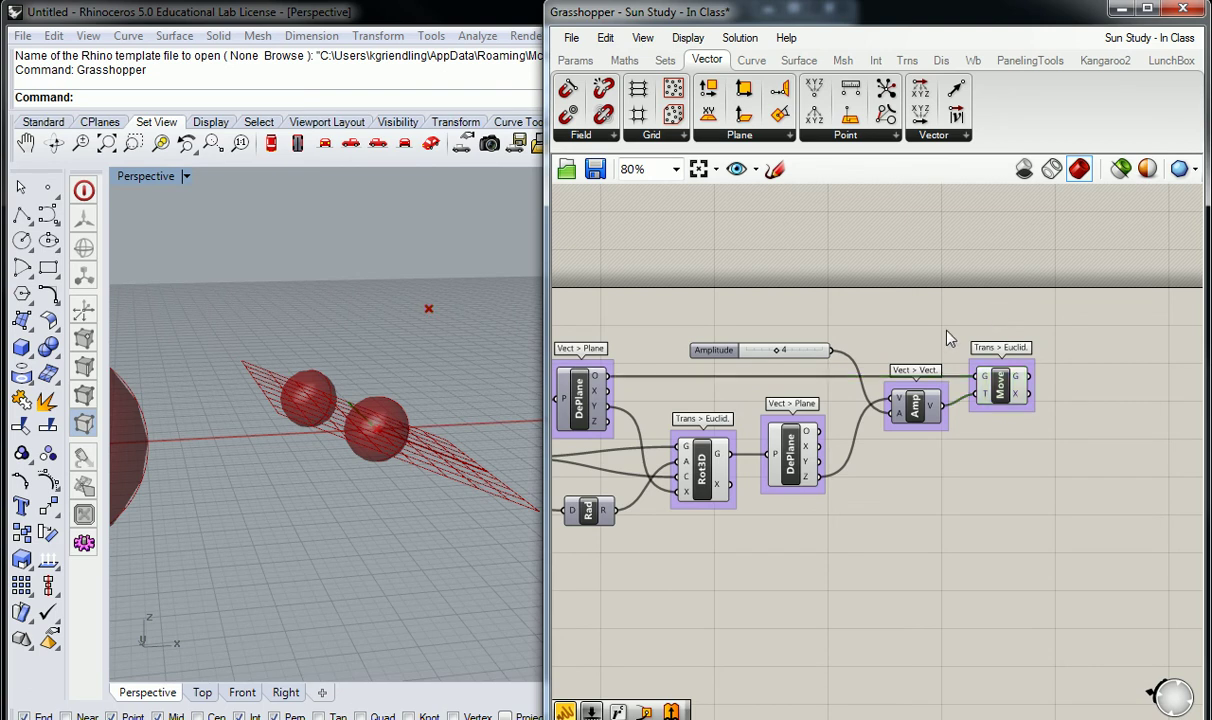
right_drag(1019, 373, 953, 368)
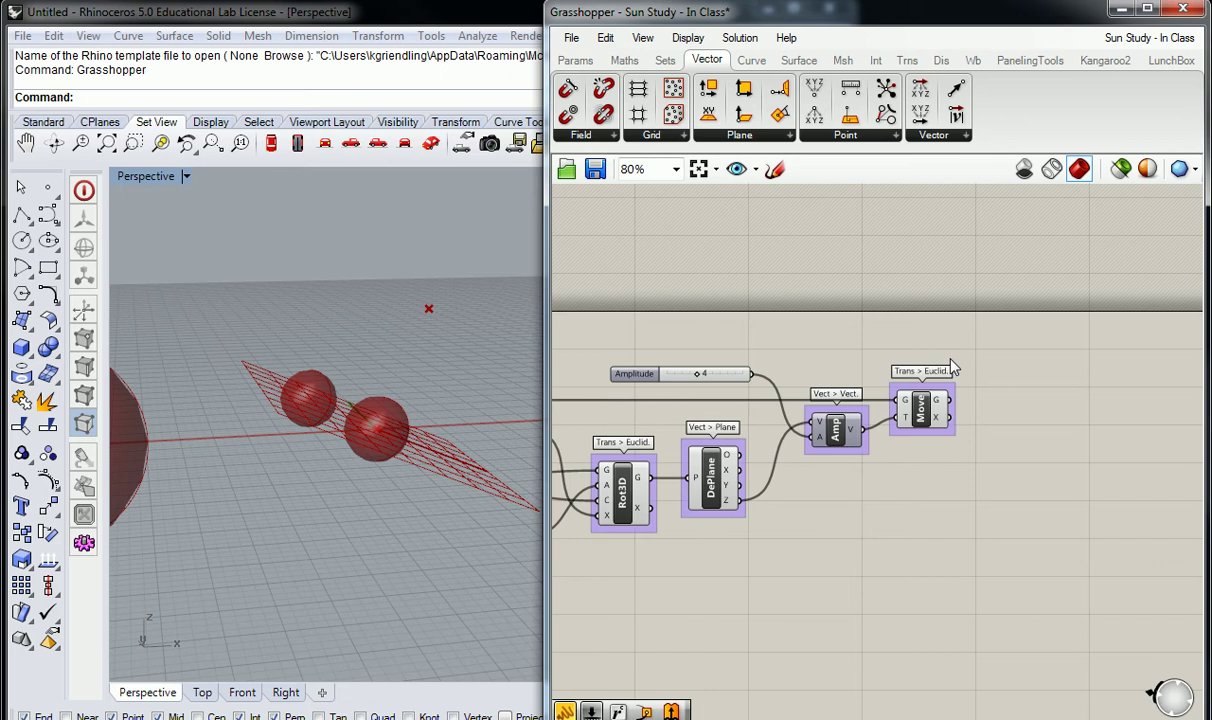
drag(1042, 312, 999, 335)
drag(920, 410, 1007, 375)
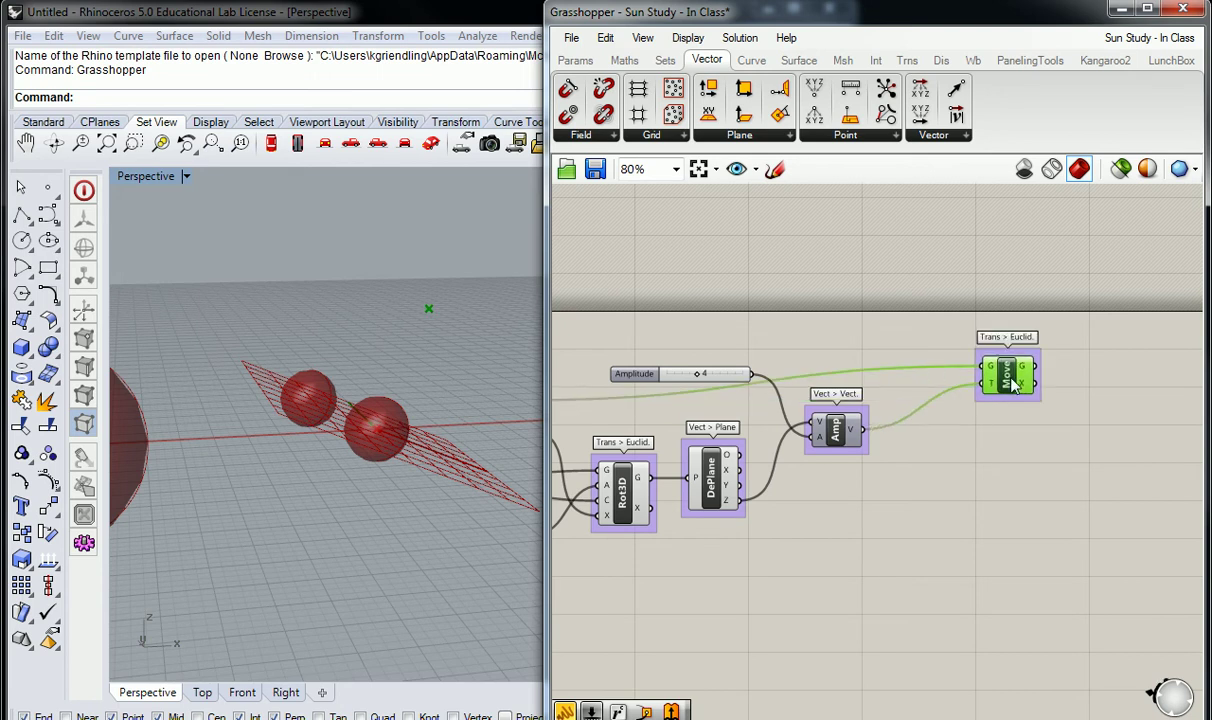
click(968, 366)
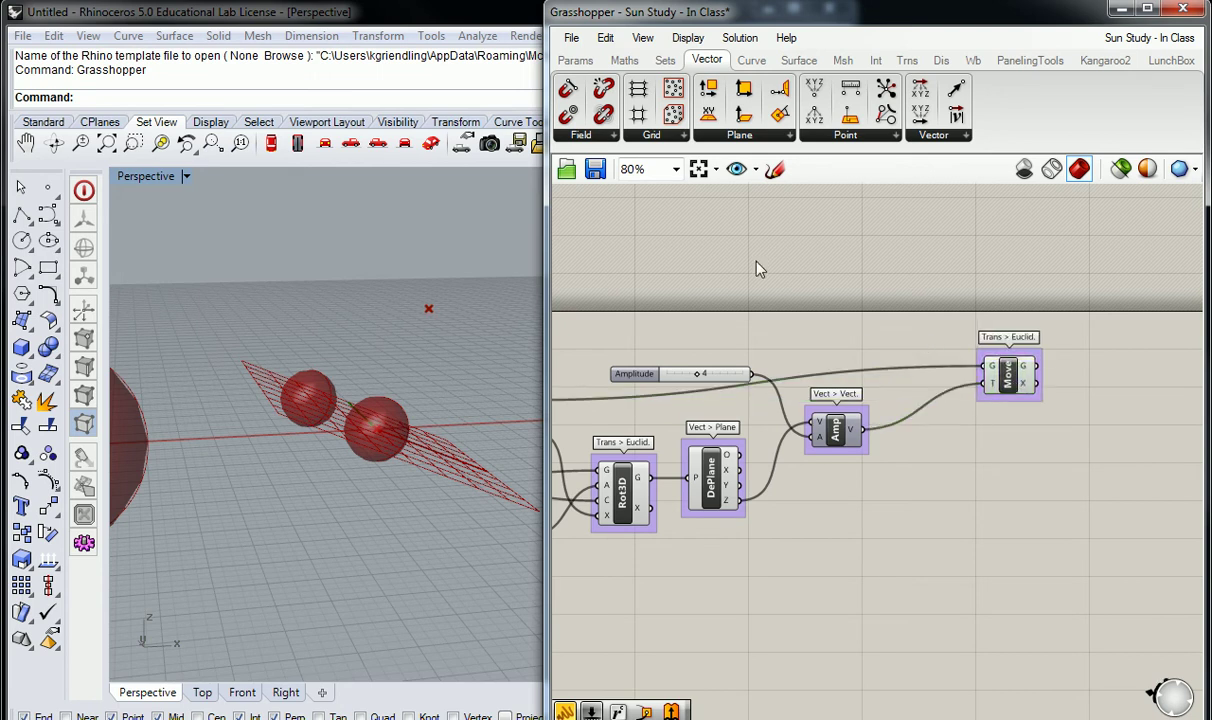
Add a Negative operator component just beyond and above the Amplitude slider, and shift the Amplitude component closer to Move.
click(624, 61)
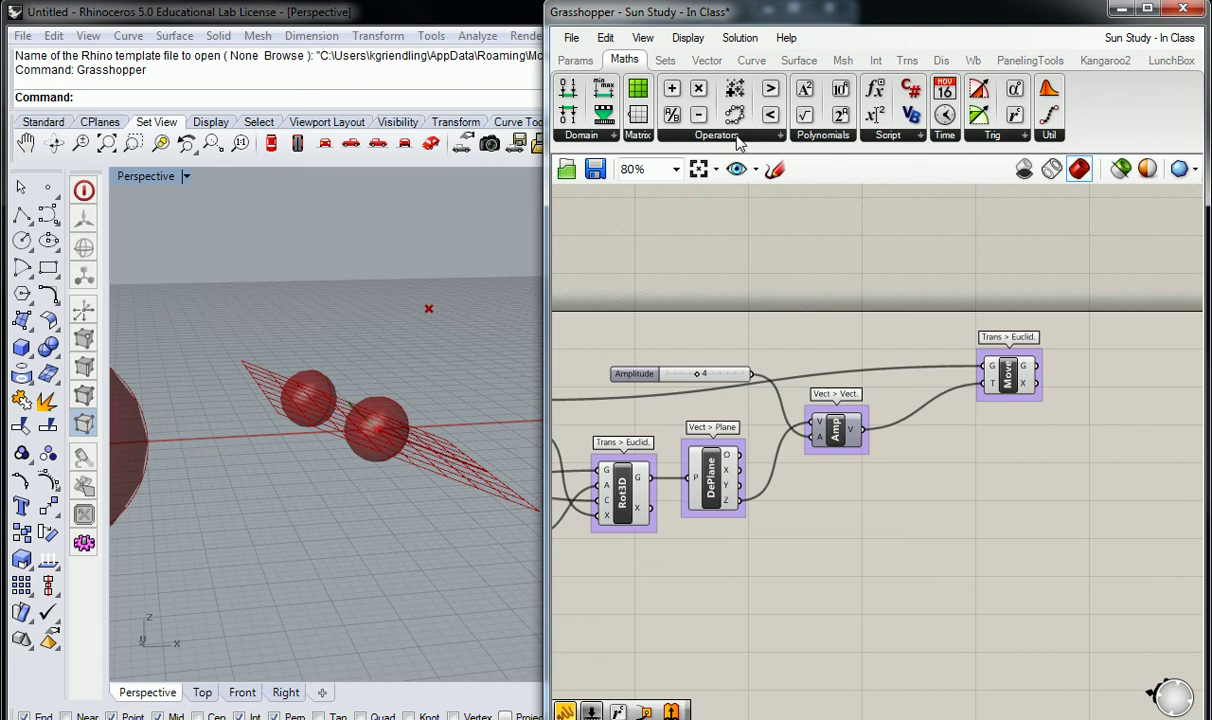
click(739, 137)
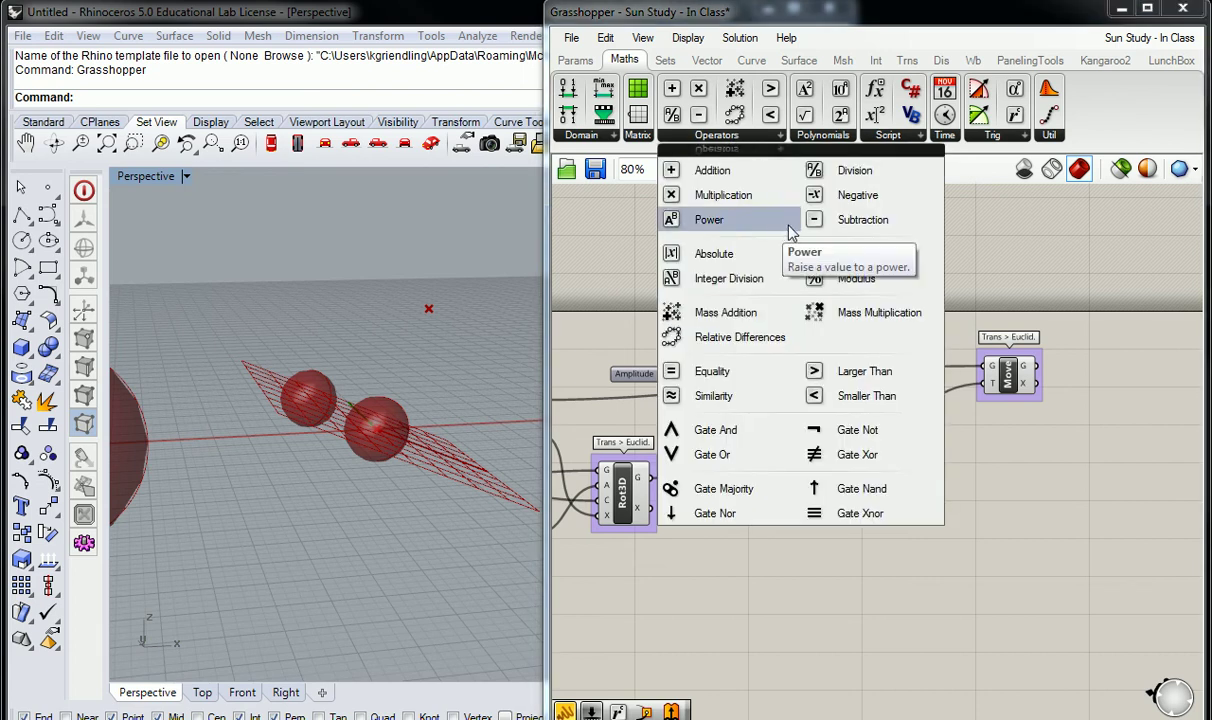
click(848, 203)
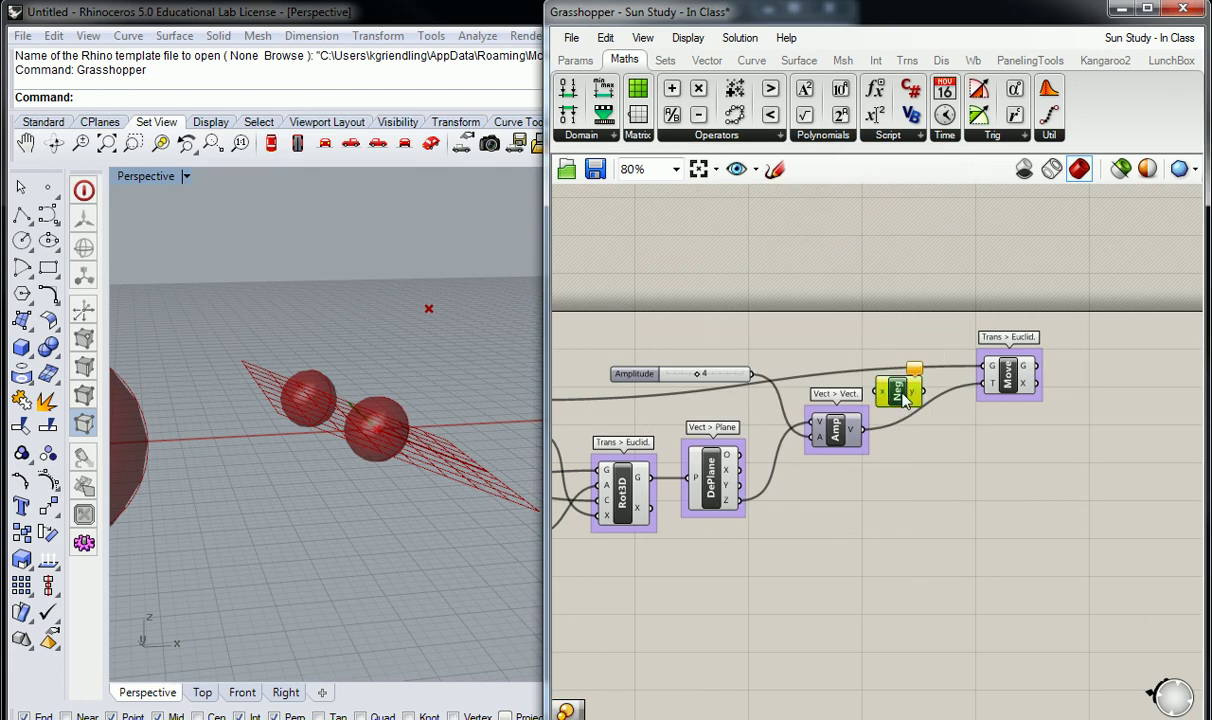
click(923, 400)
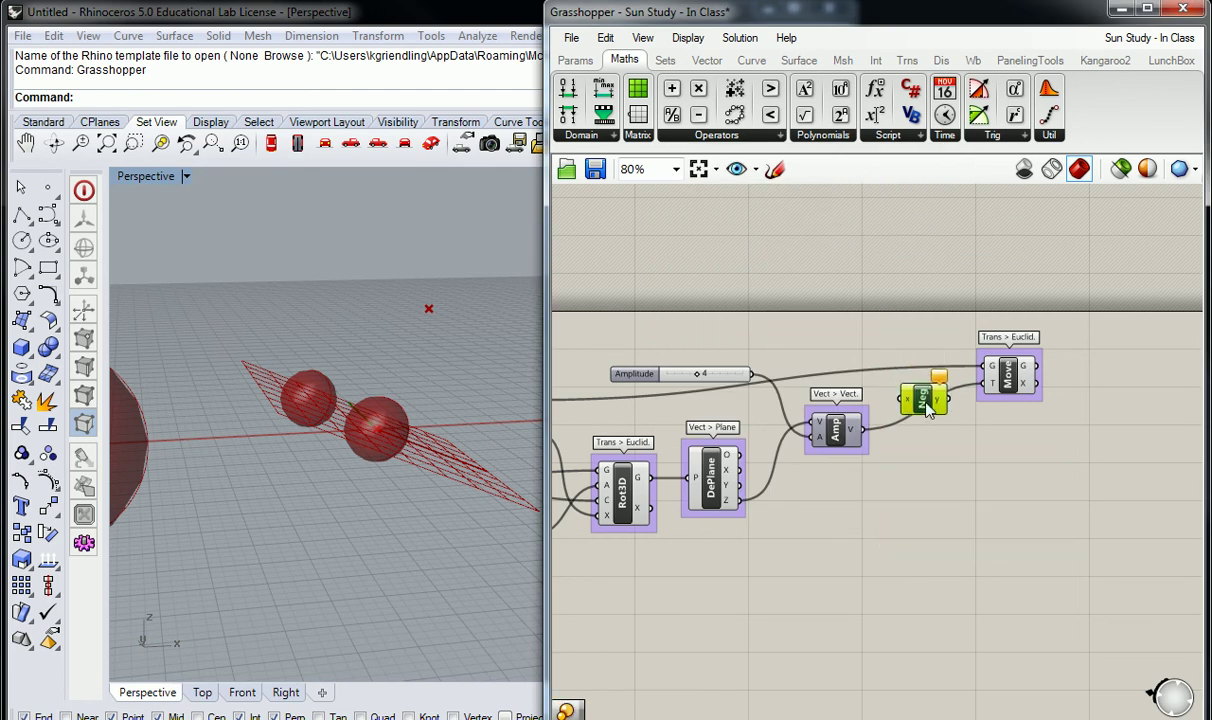
drag(922, 398, 788, 347)
drag(838, 428, 918, 422)
click(850, 360)
Connect the amplitude slider's output to the Negative component's x input and nudge Negative slightly away from the slider.
mouse_move(707, 382)
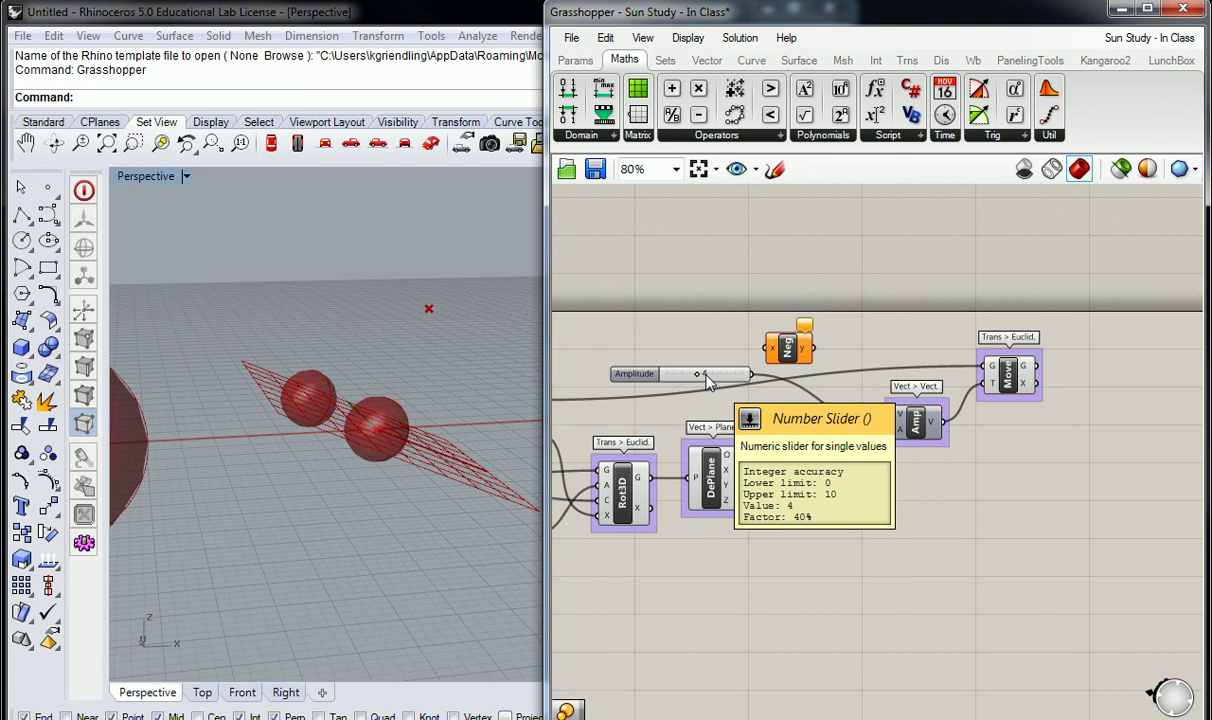
drag(751, 373, 797, 357)
mouse_move(786, 355)
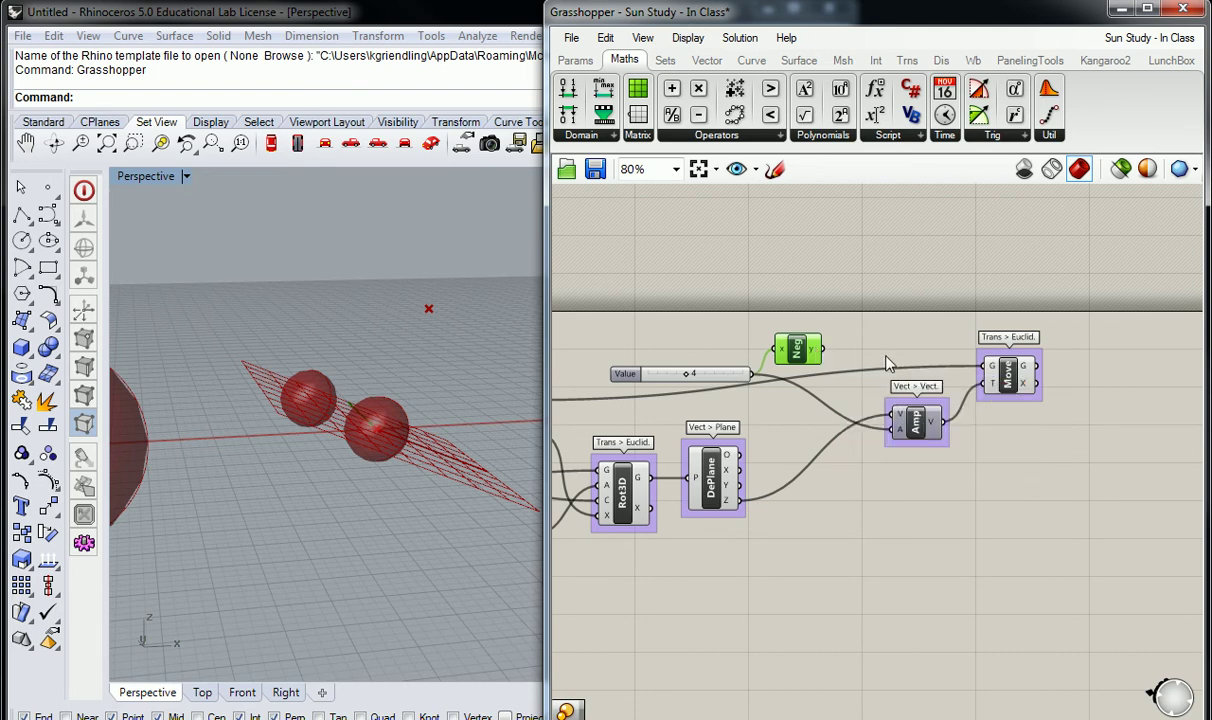
drag(796, 353, 813, 355)
Group the Negative component and label the group "Math > Ops".
scroll(813, 355, up, 1)
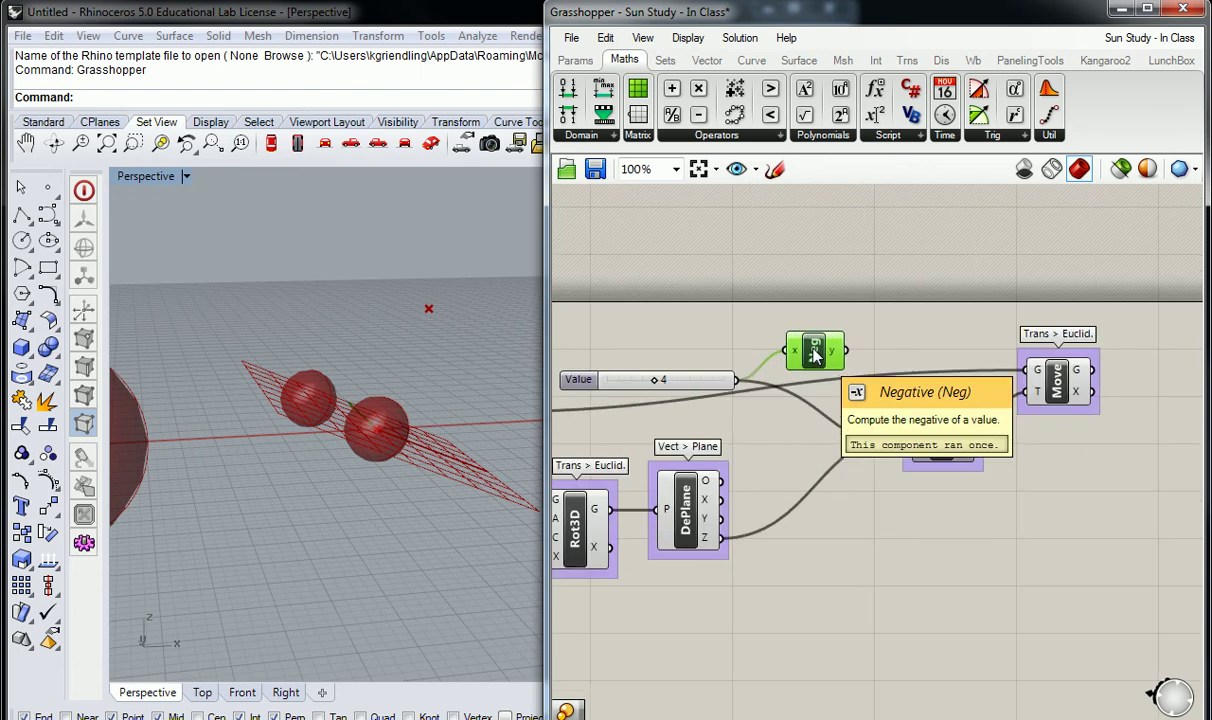
key(ctrl+g)
right_click(822, 328)
text(MAth > Opera)
key(BackSpace)
key(BackSpace)
key(BackSpace)
text(s)
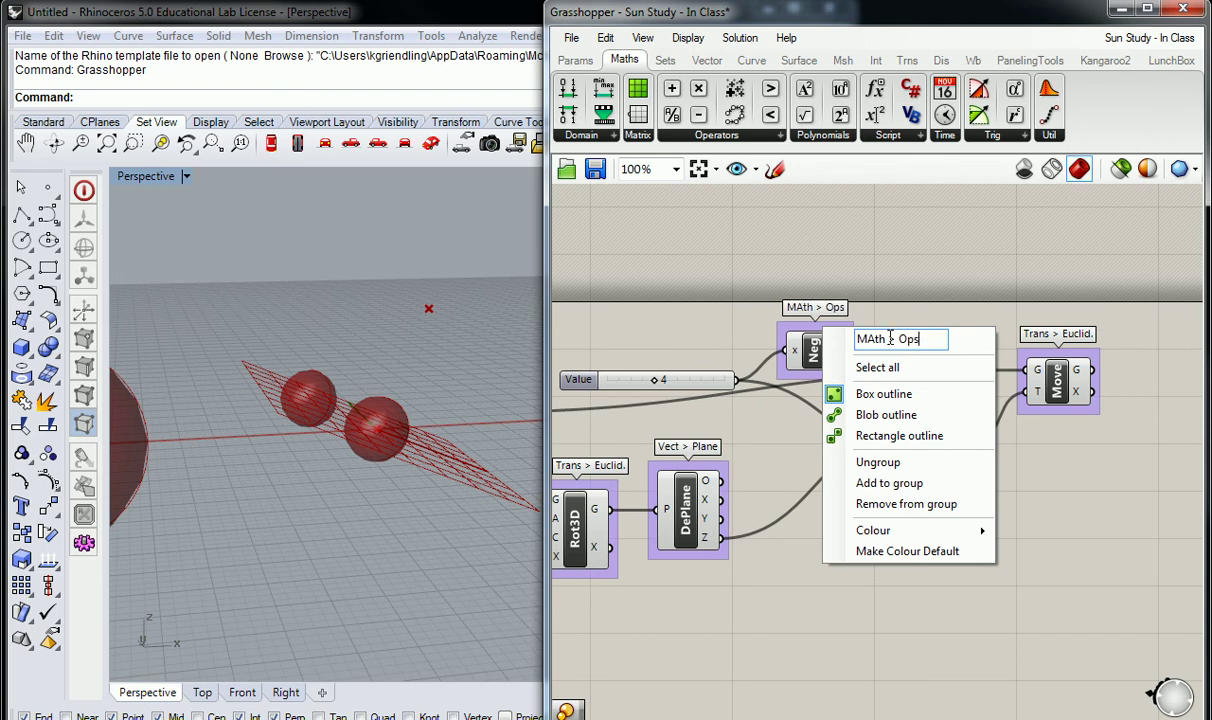
click(869, 339)
key(BackSpace)
text(s)
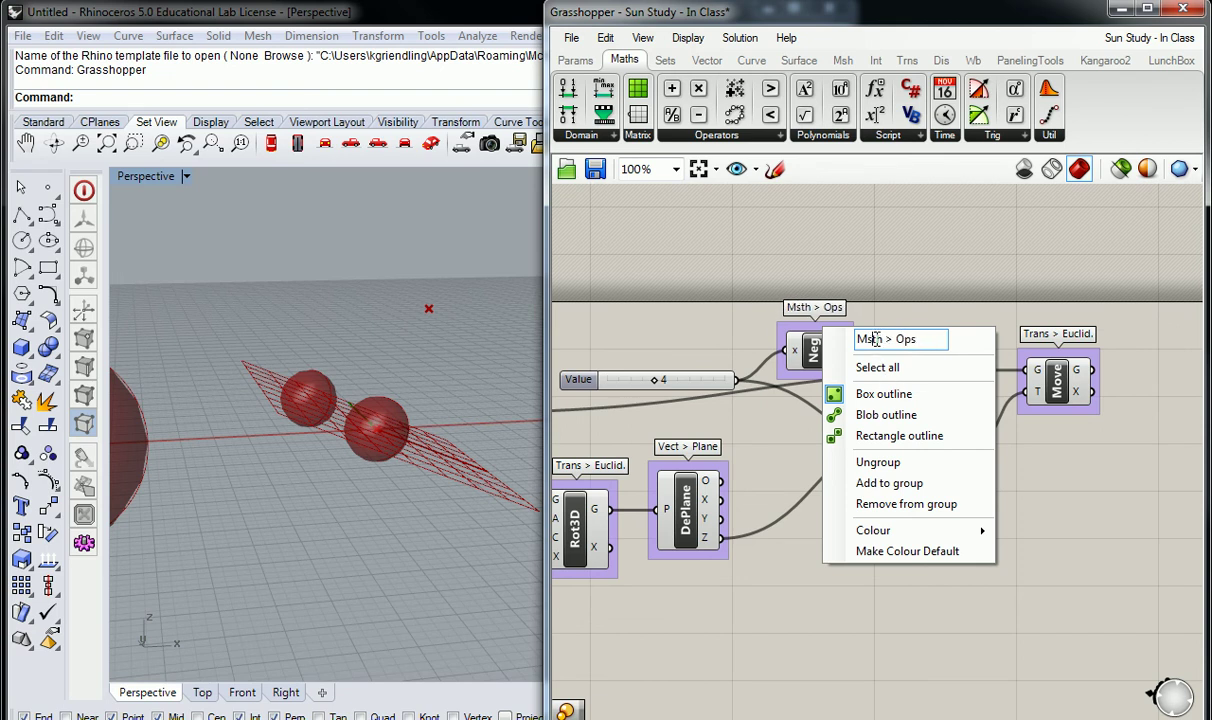
key(BackSpace)
key(BackSpace)
text(a)
key(BackSpace)
text(Ma)
right_drag(912, 336, 896, 327)
Connect the Negative component's y output to Amplitude's A input as a second source alongside the slider.
click(806, 340)
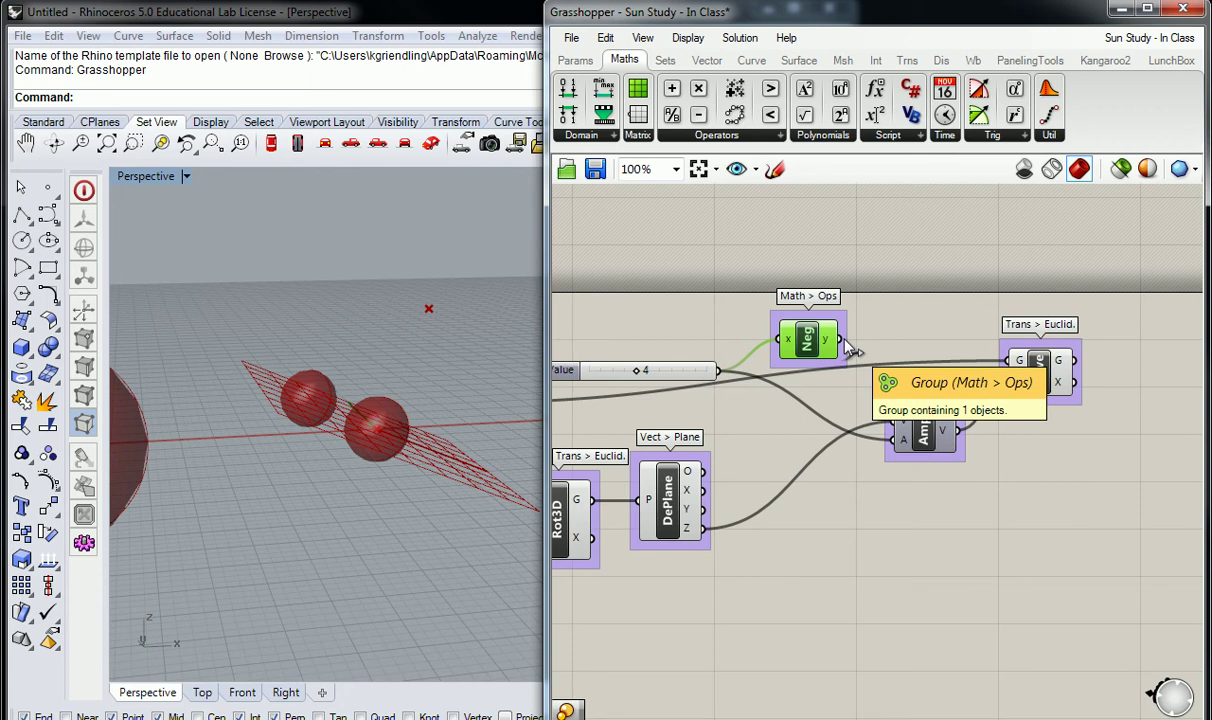
drag(840, 341, 892, 450)
right_drag(385, 445, 356, 460)
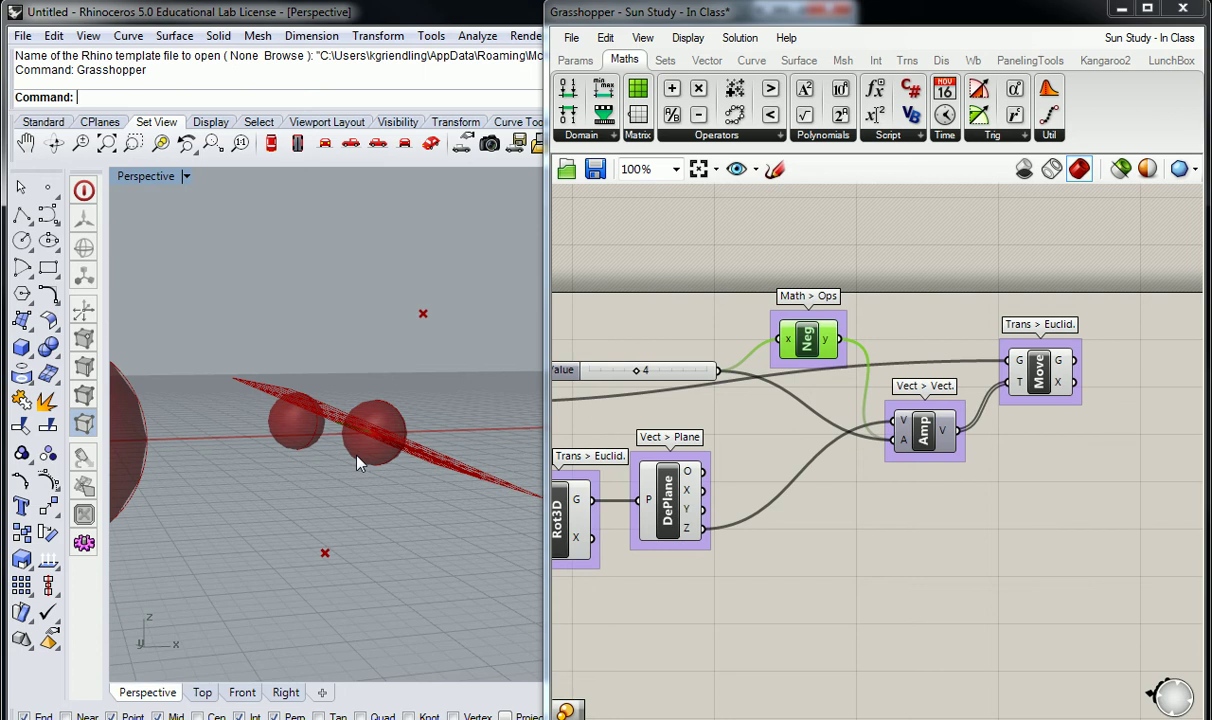
right_drag(835, 255, 797, 262)
click(770, 350)
click(853, 337)
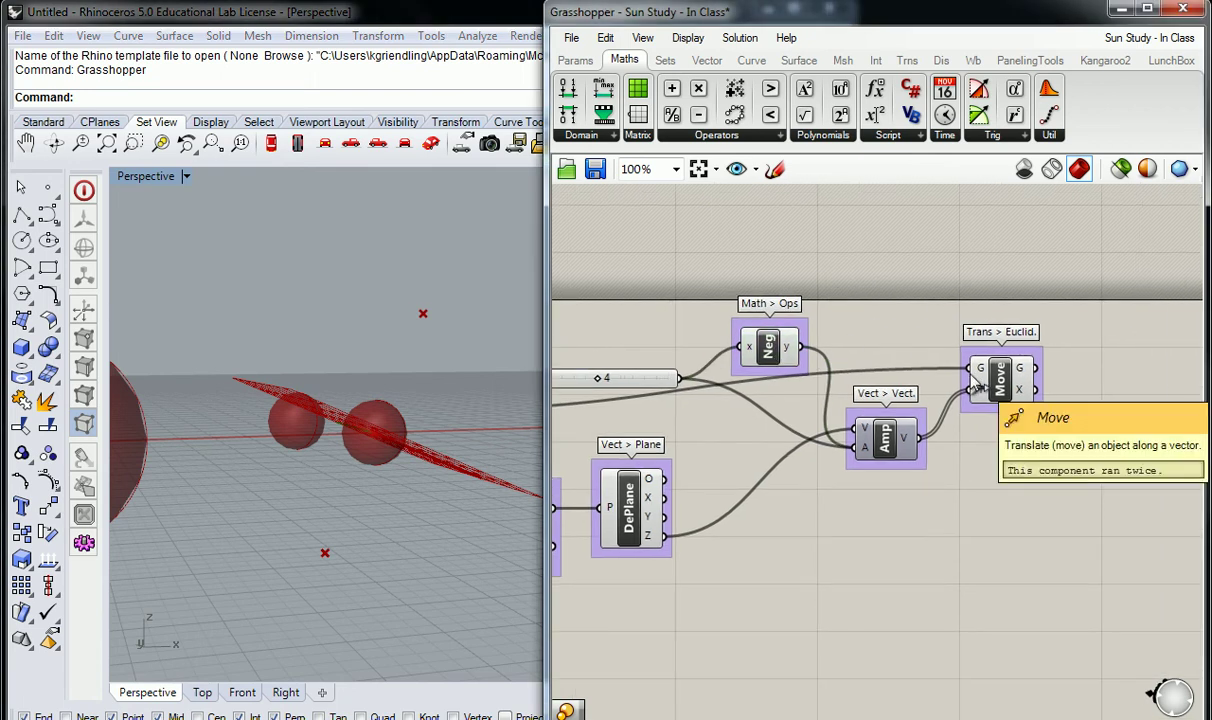
Add a Line component (line between two points) to the canvas beyond the Move component.
scroll(825, 360, down, 2)
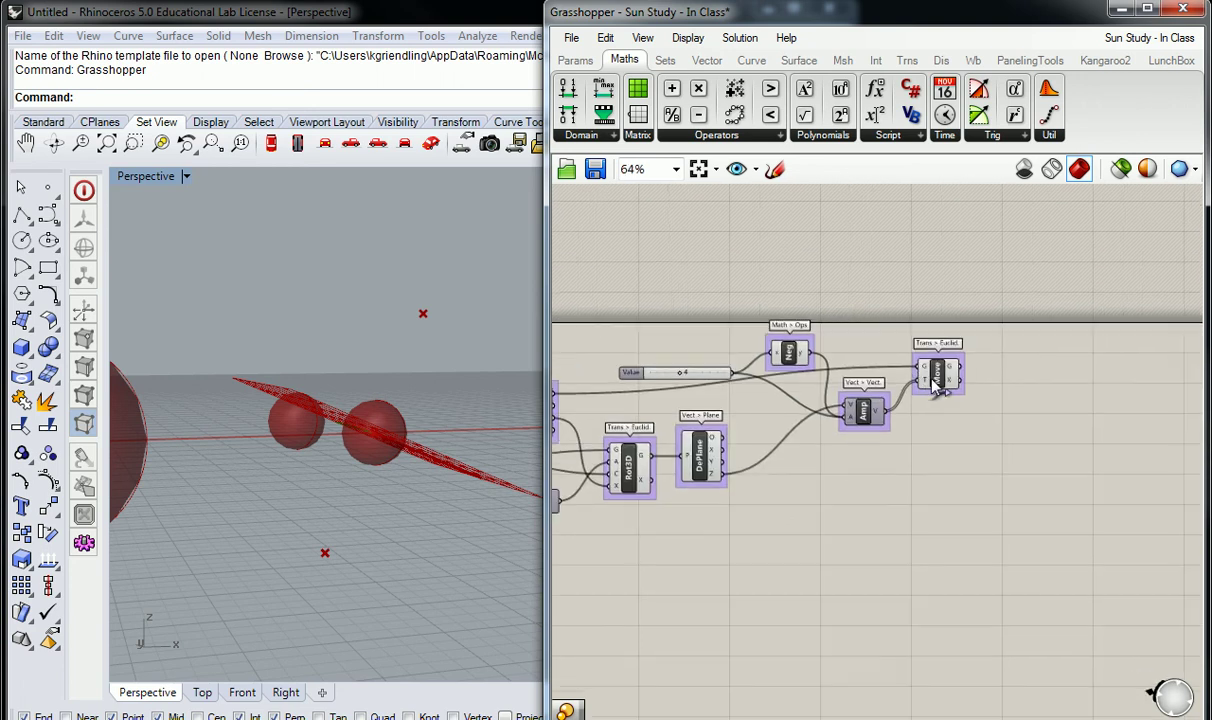
click(751, 60)
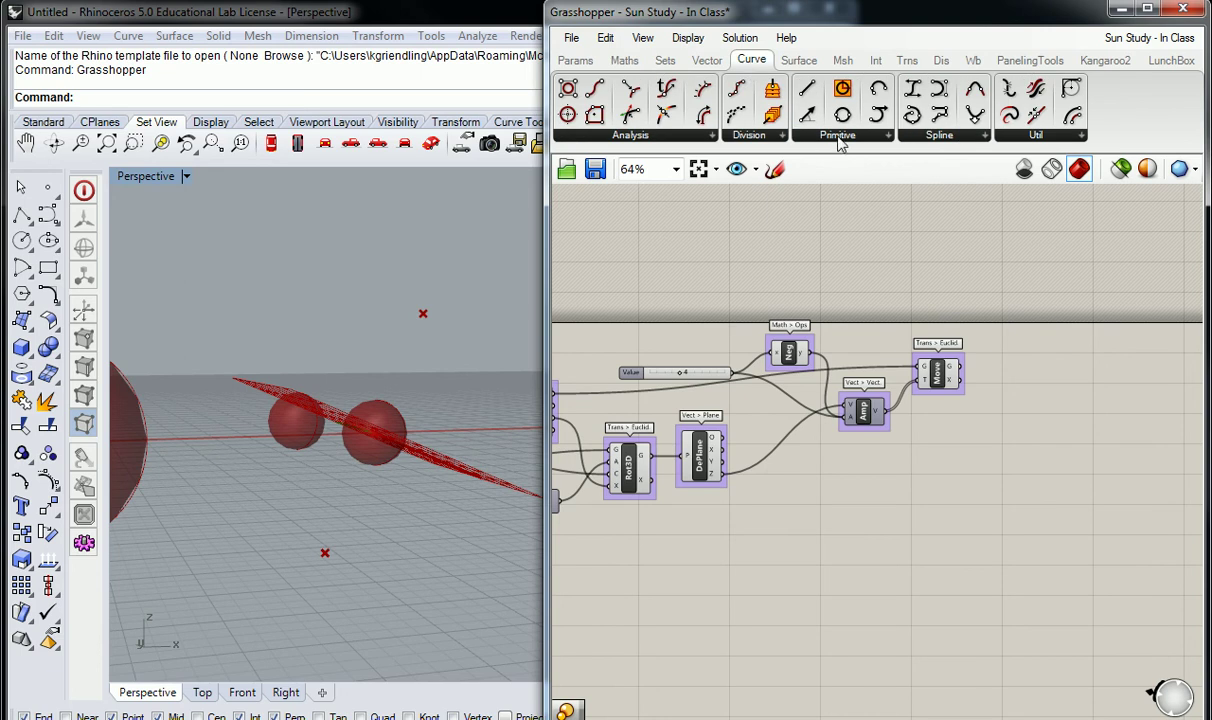
click(795, 132)
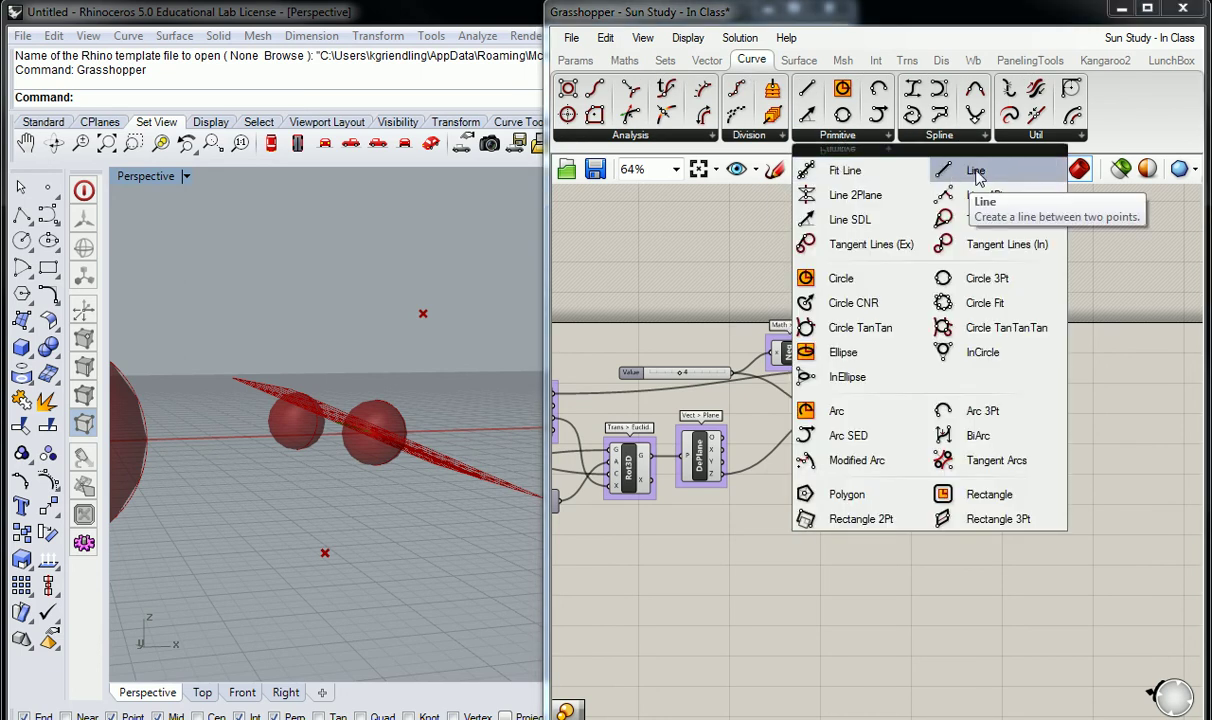
drag(978, 177, 1087, 372)
scroll(1087, 372, up, 2)
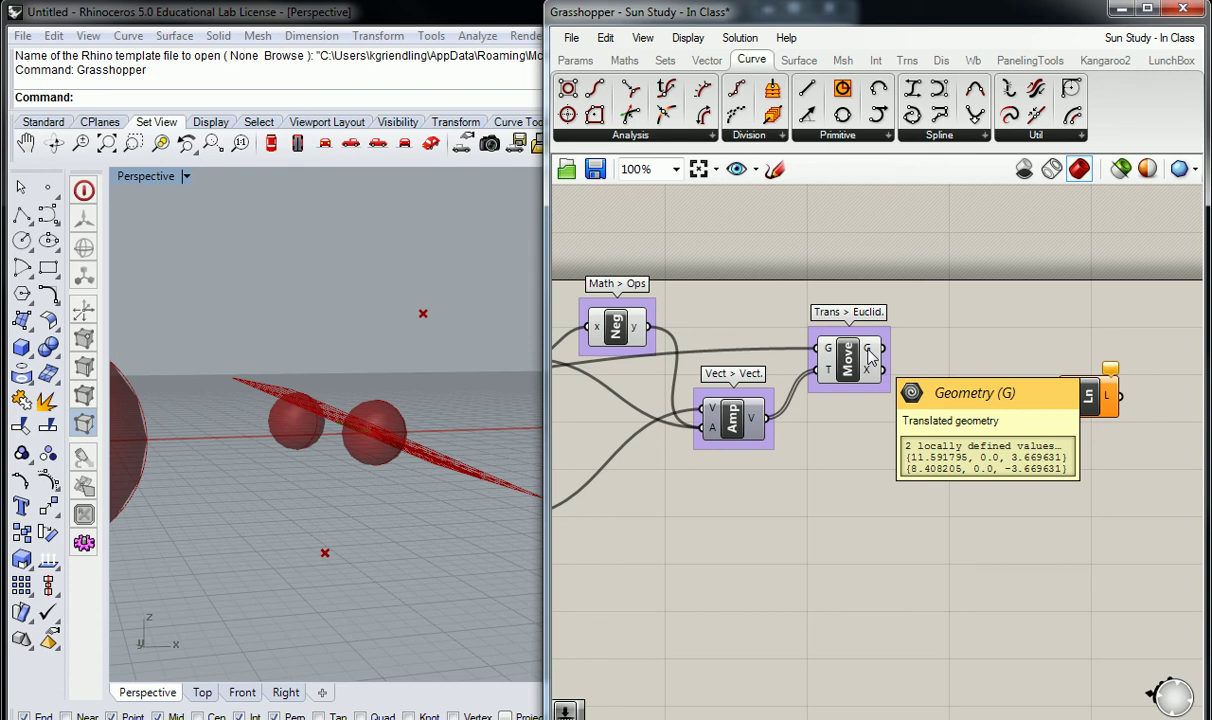
right_drag(785, 308, 955, 260)
scroll(830, 278, down, 3)
scroll(850, 300, up, 5)
click(865, 310)
drag(865, 318, 861, 307)
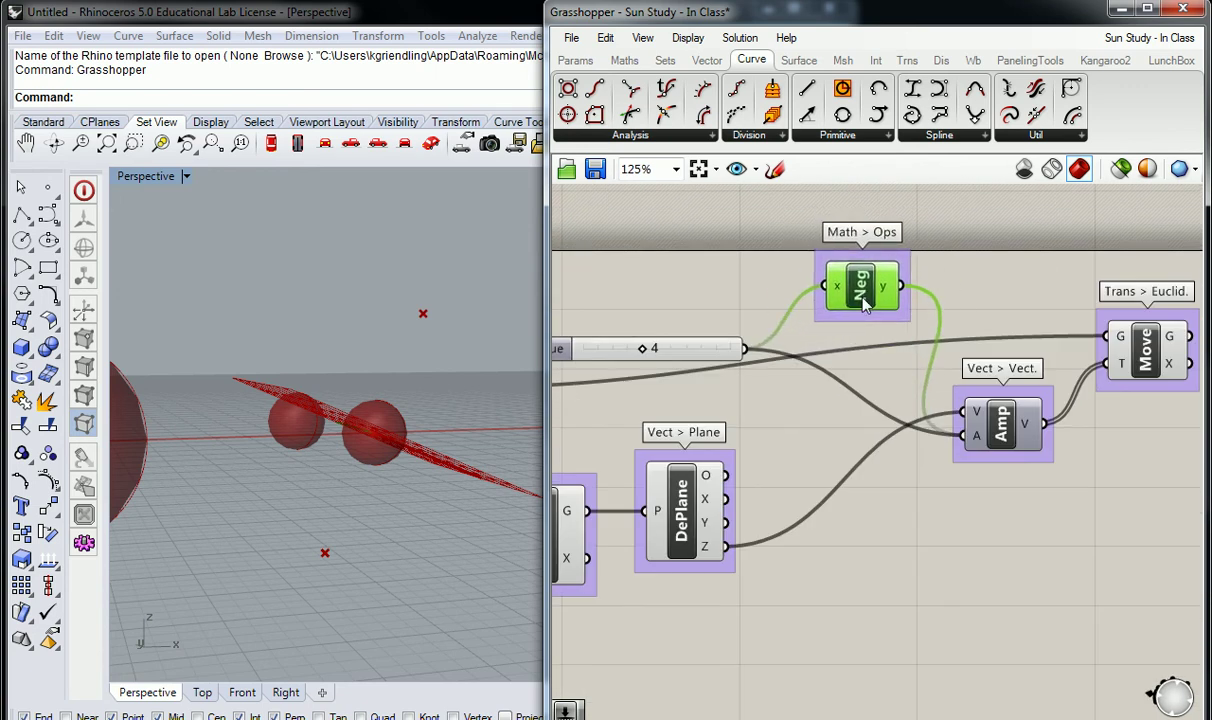
mouse_move(981, 441)
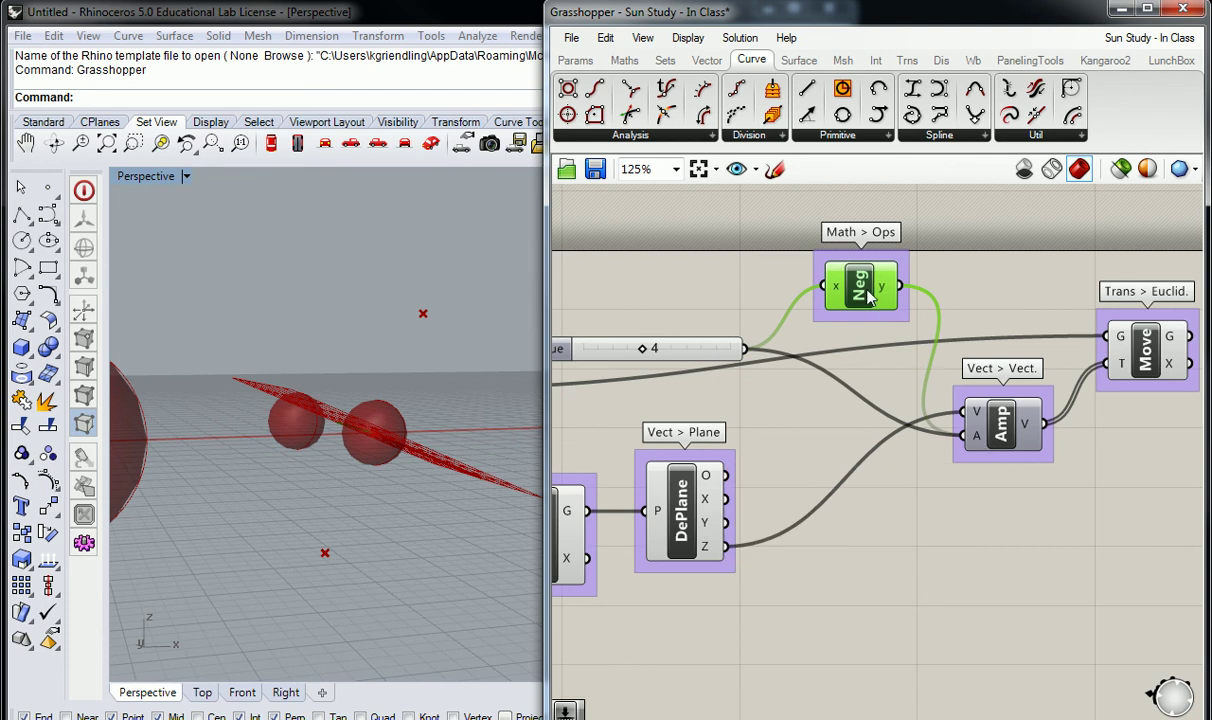
key(Delete)
scroll(907, 296, down, 1)
key(ctrl+z)
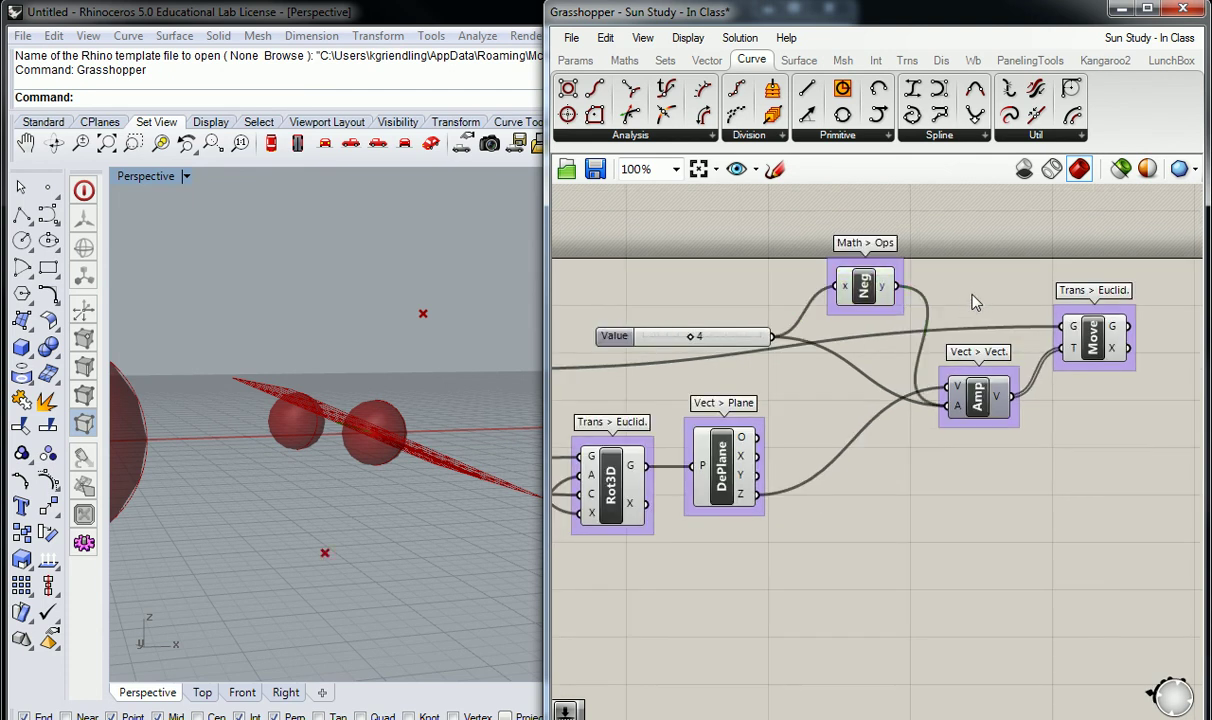
Disconnect the Negative component's y output from Amplitude's A input, and shift the Move component lower on the canvas.
scroll(885, 316, down, 2)
scroll(827, 418, up, 2)
right_click(838, 384)
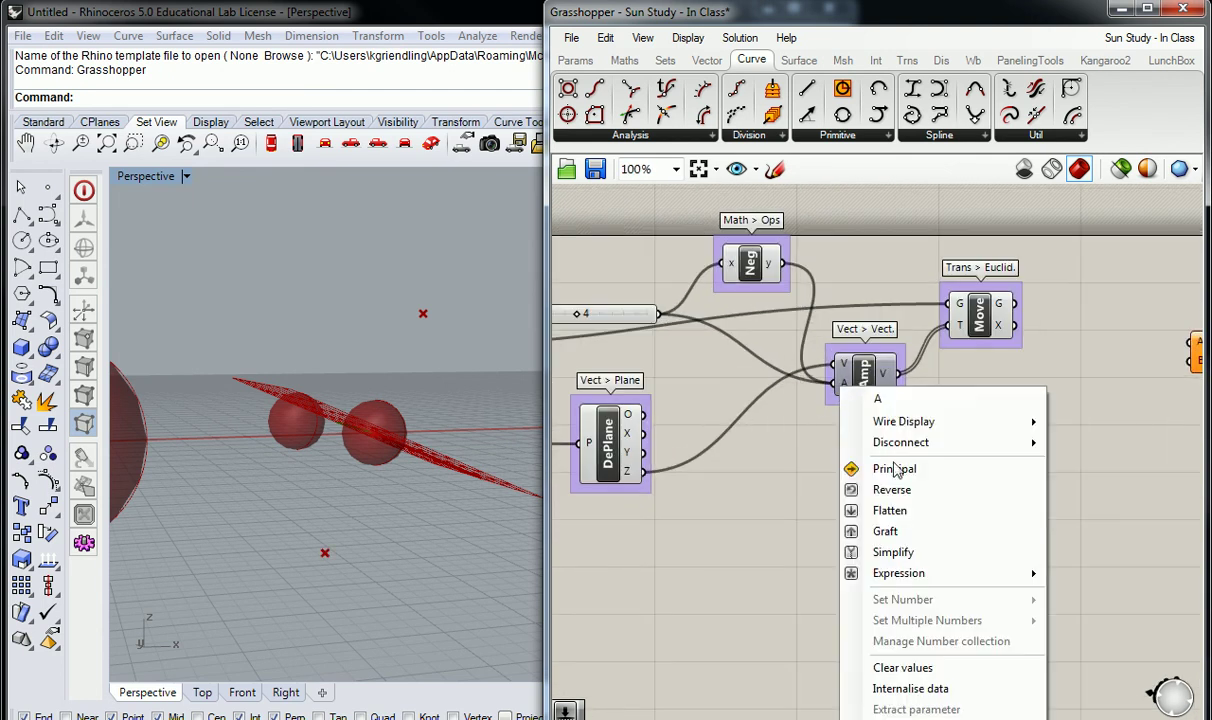
mouse_move(944, 450)
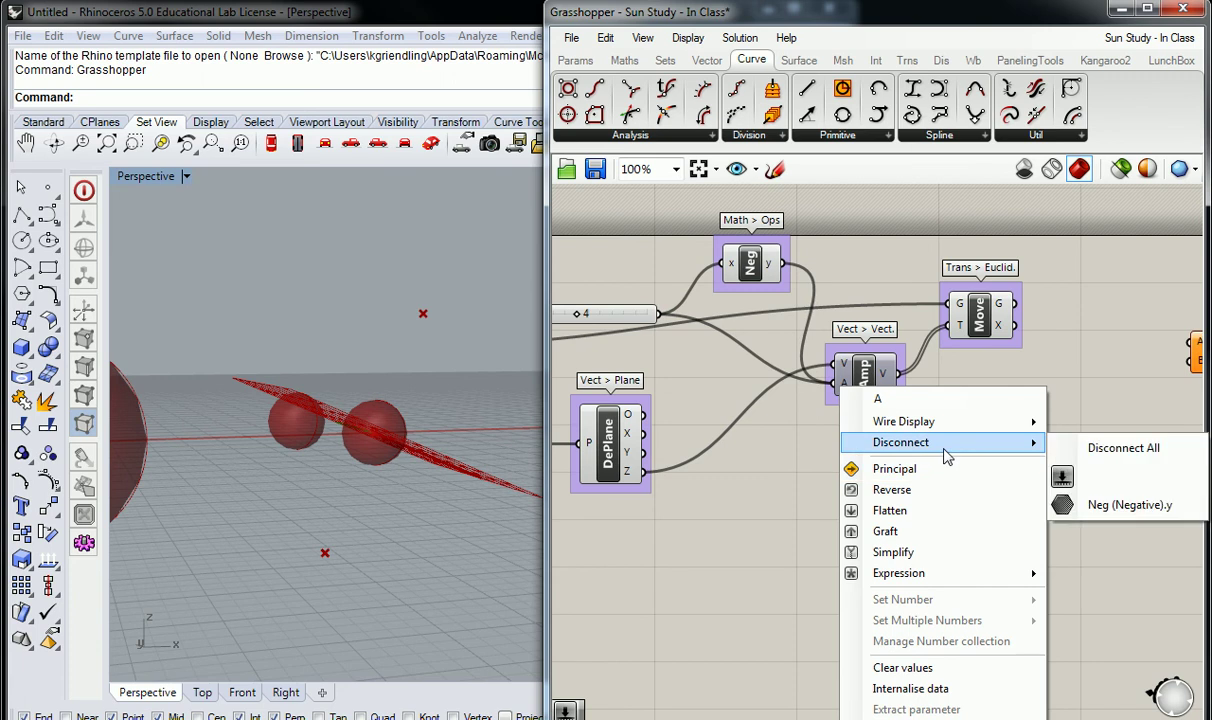
click(1080, 504)
drag(953, 292, 958, 412)
Duplicate the Amplitude and Move components together and place the copies above the originals.
click(868, 390)
drag(1009, 320, 815, 436)
key(ctrl+c)
key(ctrl+v)
drag(944, 438, 968, 307)
click(830, 225)
right_drag(829, 225, 831, 241)
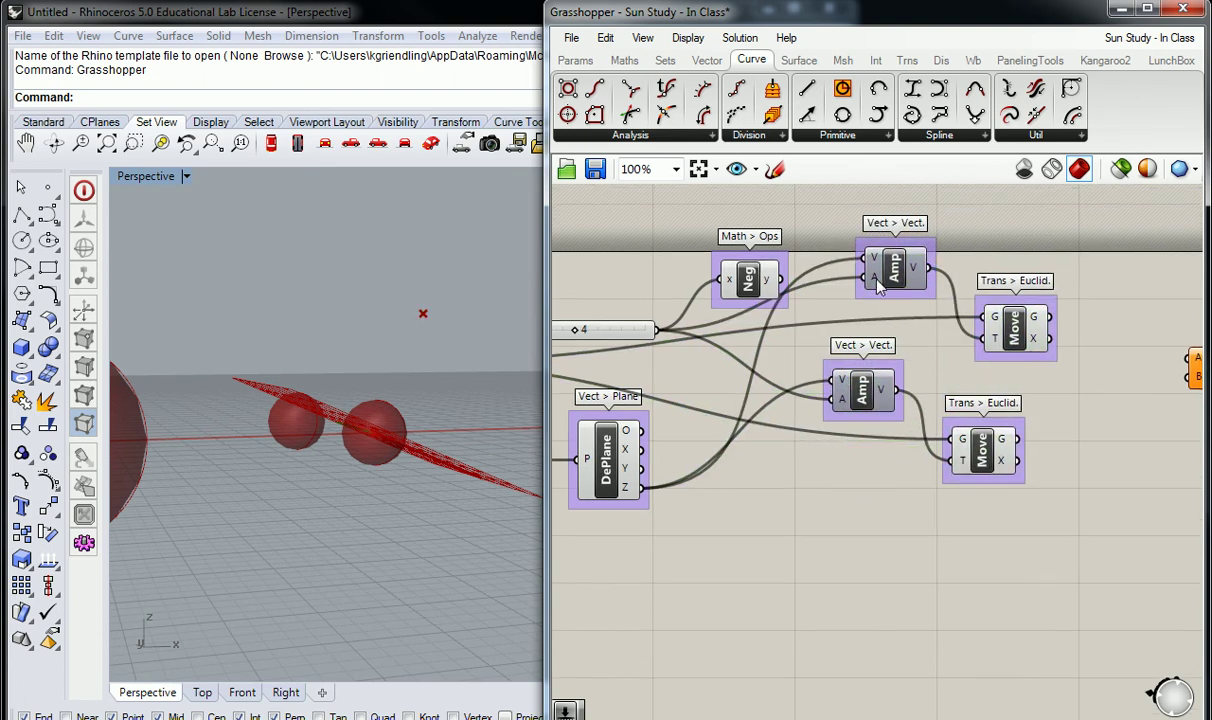
Replace the slider wire on the copied Amplitude's A input with Negative's y output, and check which point each Move produces.
right_click(870, 279)
mouse_move(950, 337)
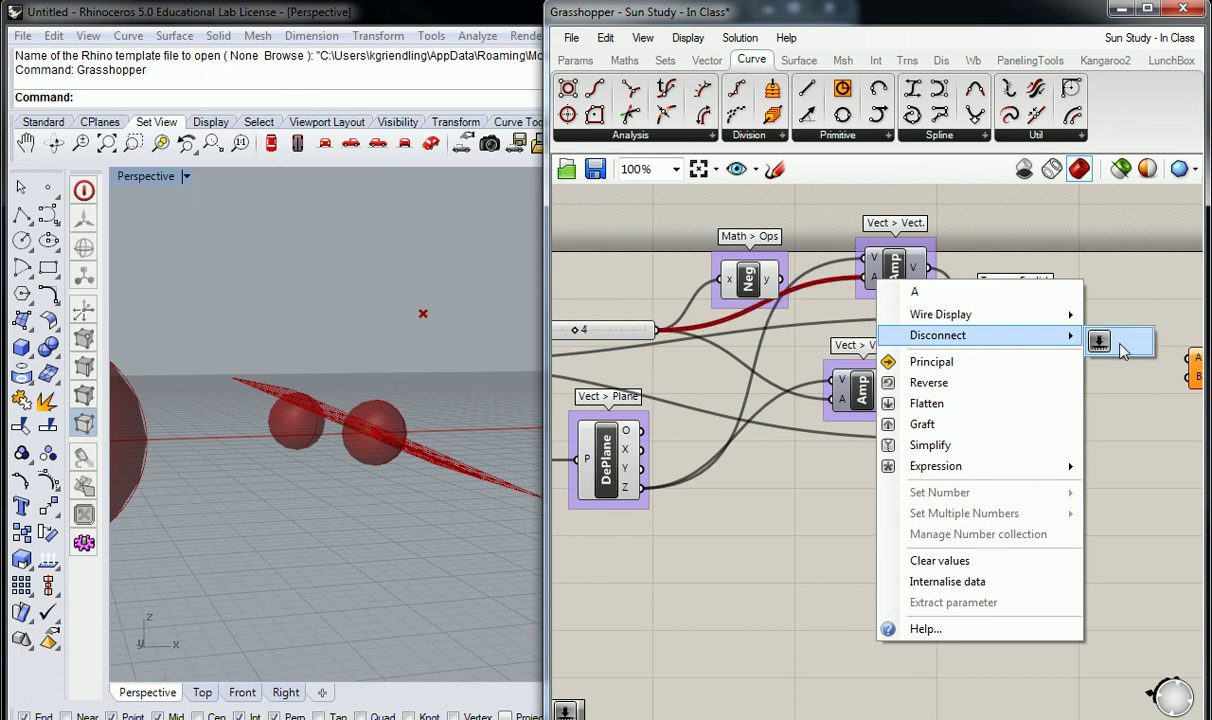
click(1062, 330)
drag(736, 283, 830, 278)
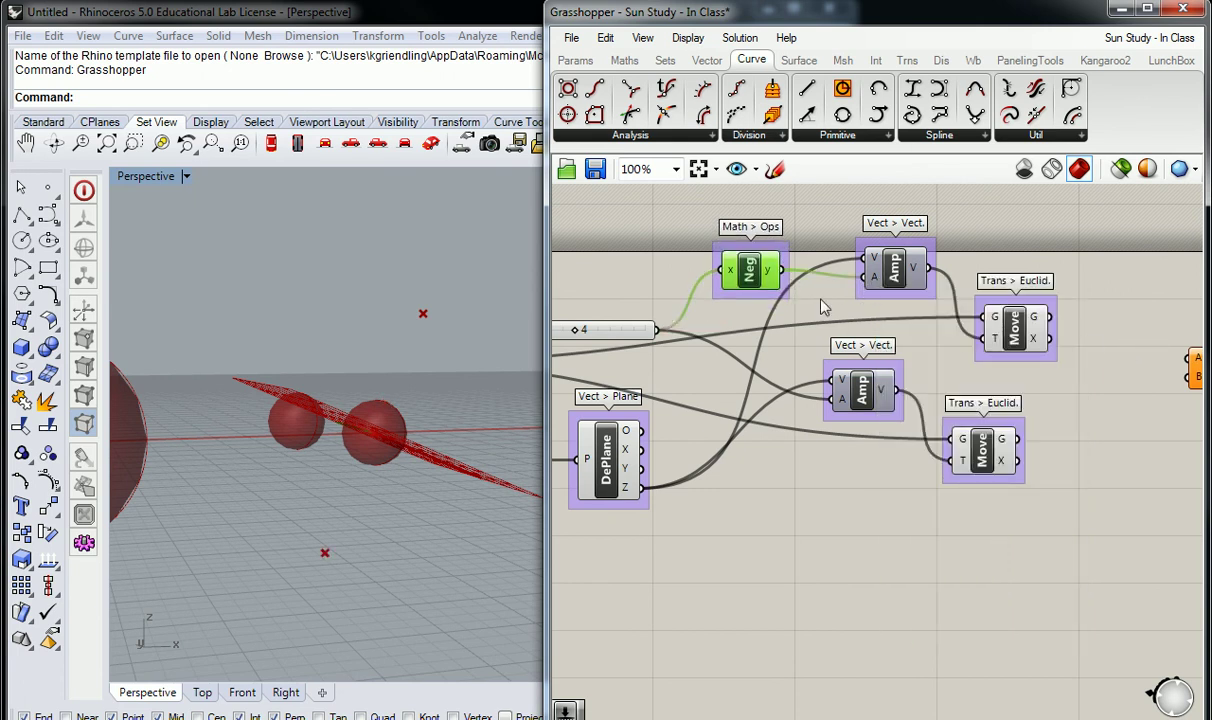
right_drag(1077, 376, 1003, 388)
click(937, 340)
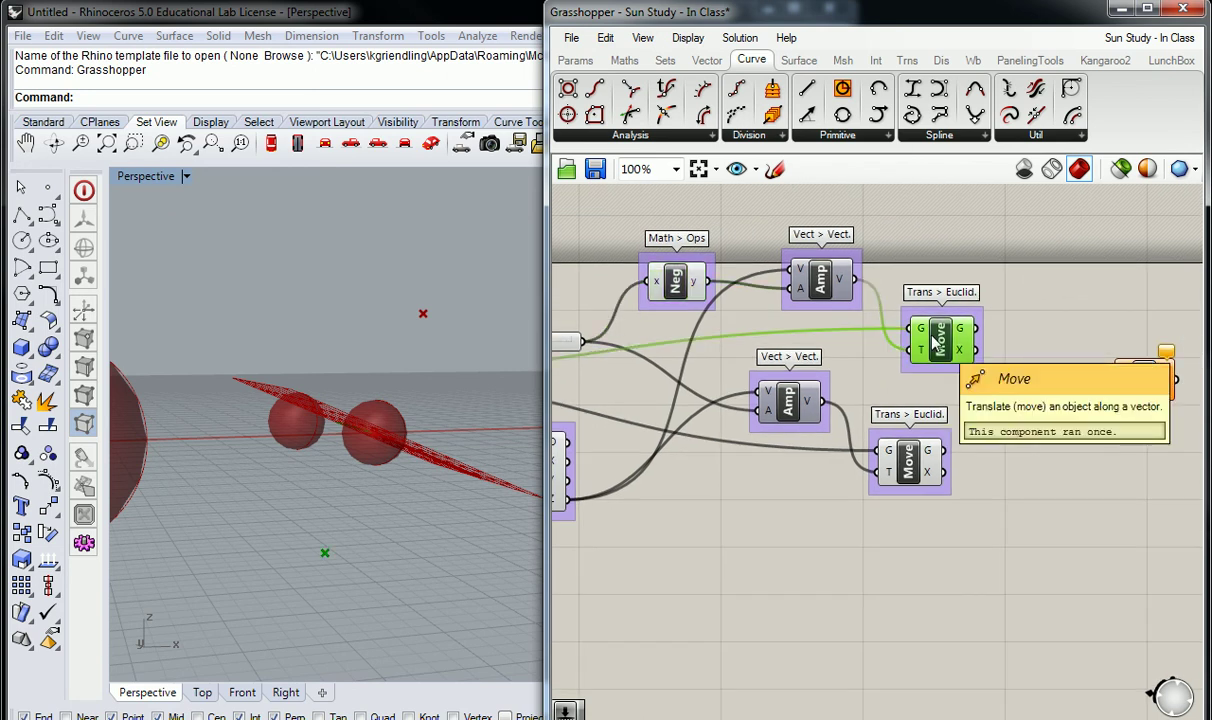
click(909, 468)
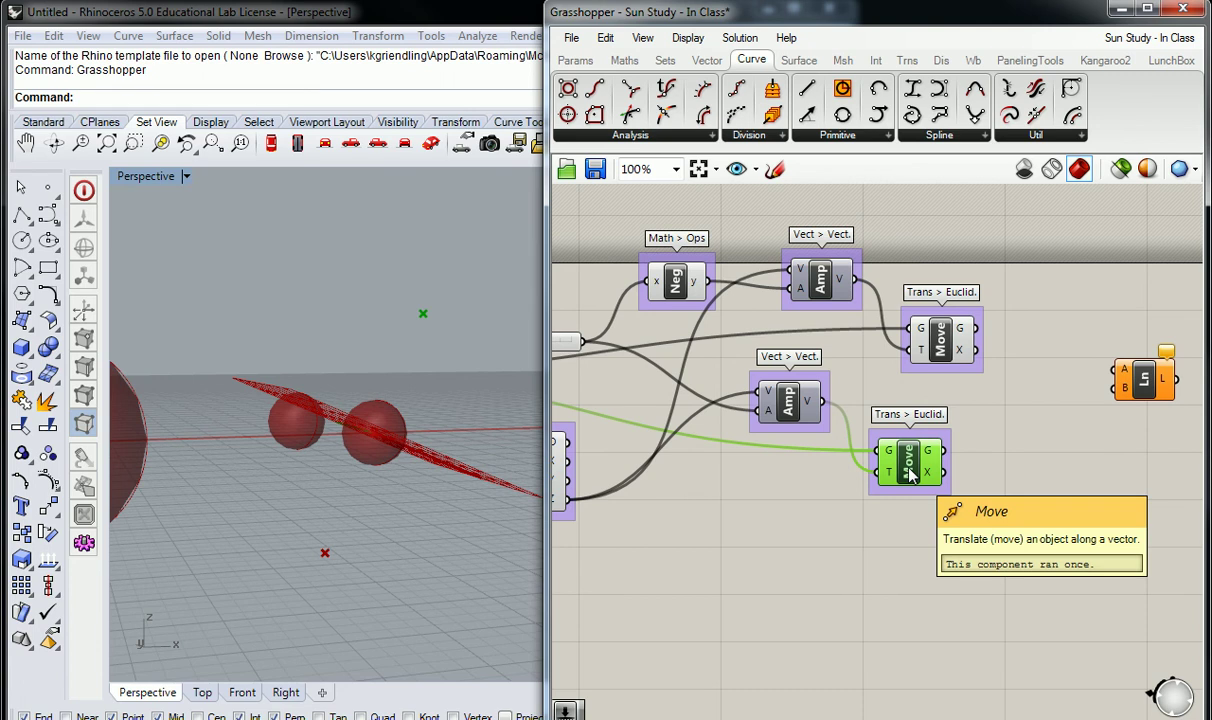
click(893, 535)
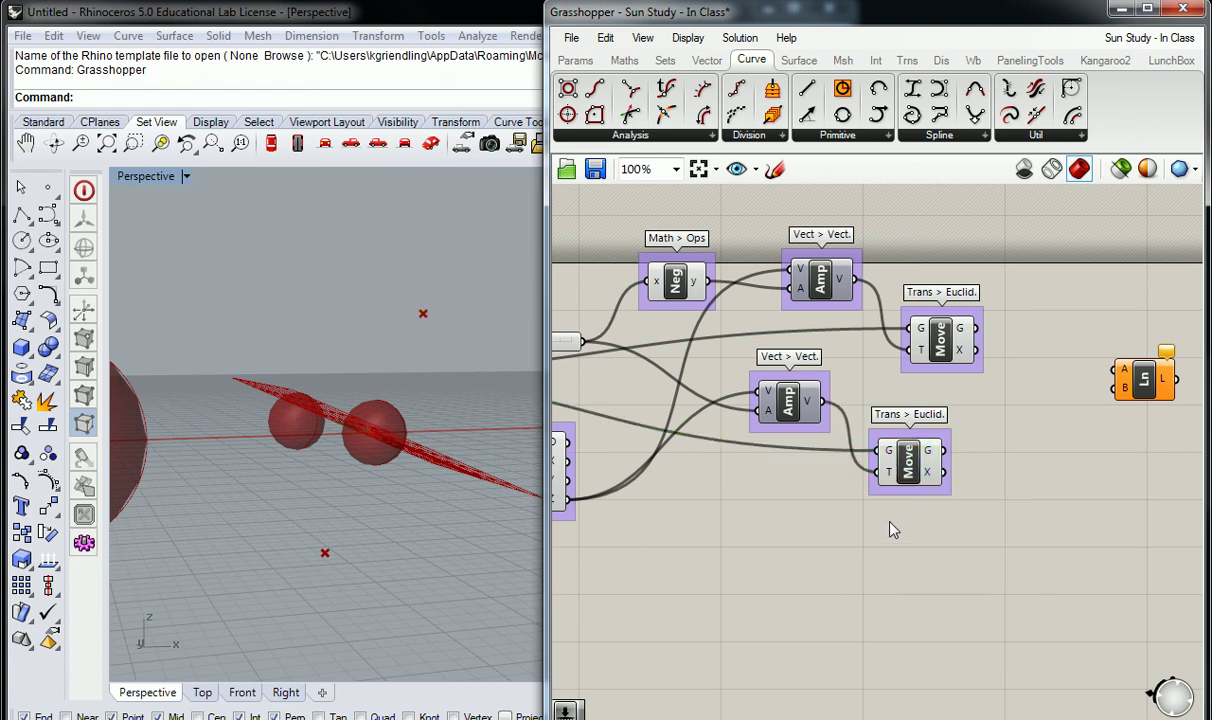
Undo the rewiring and the duplication so that only the original Amplitude and Move pair remains.
key(ctrl+z)
key(ctrl+z)
key(ctrl+z)
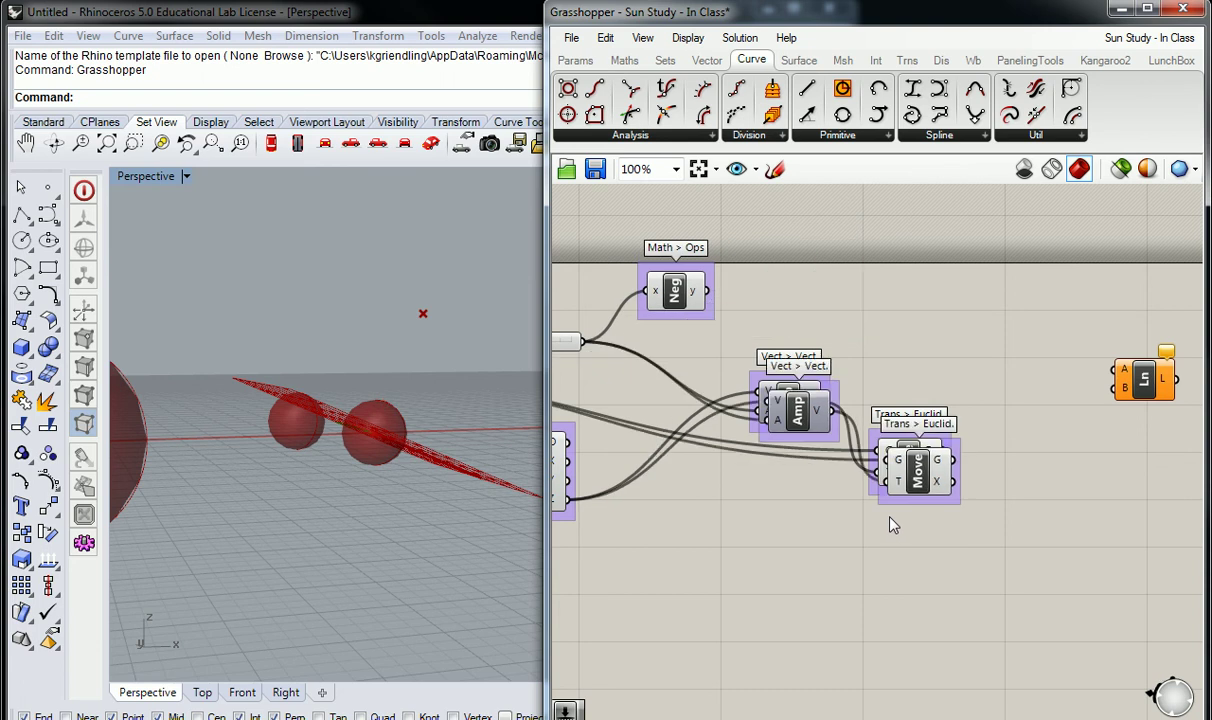
right_drag(876, 331, 937, 337)
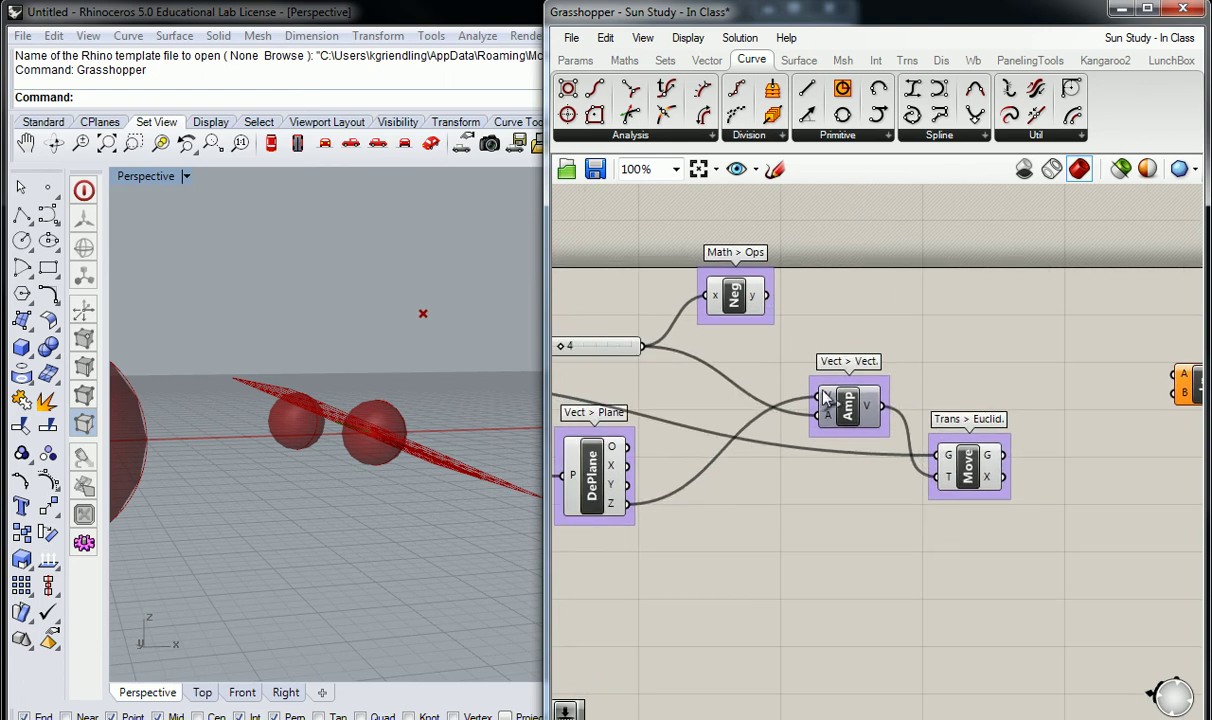
Copy the Amplitude and Move pair again and arrange the two pairs one above the other, beyond Negative.
click(736, 302)
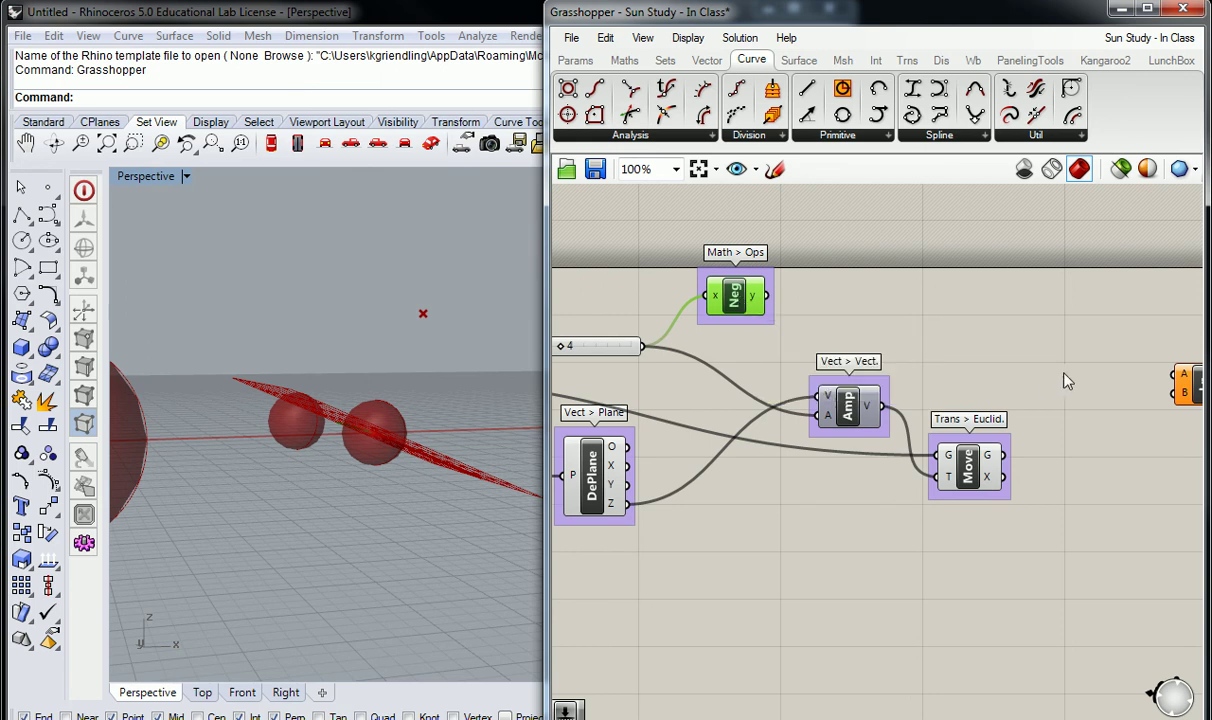
drag(1010, 348, 800, 500)
drag(967, 477, 1034, 363)
click(980, 341)
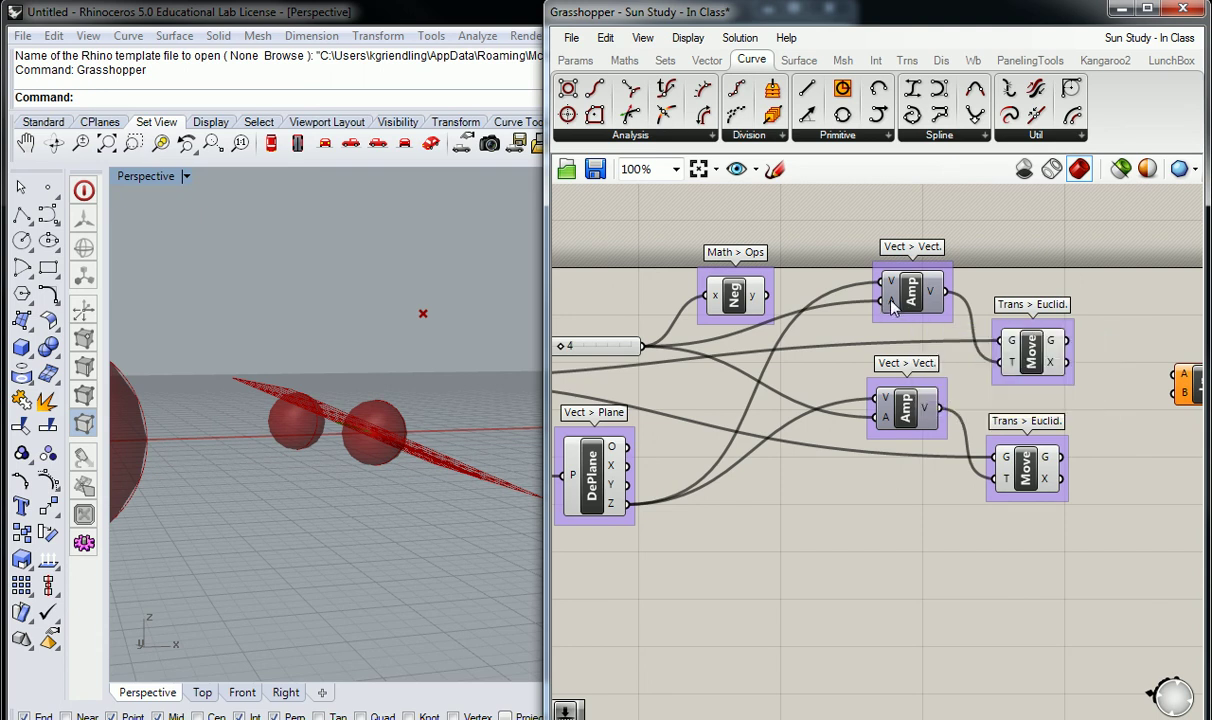
Disconnect the slider from the upper Amplitude's A input and feed it the Negative component's y output instead.
mouse_move(893, 307)
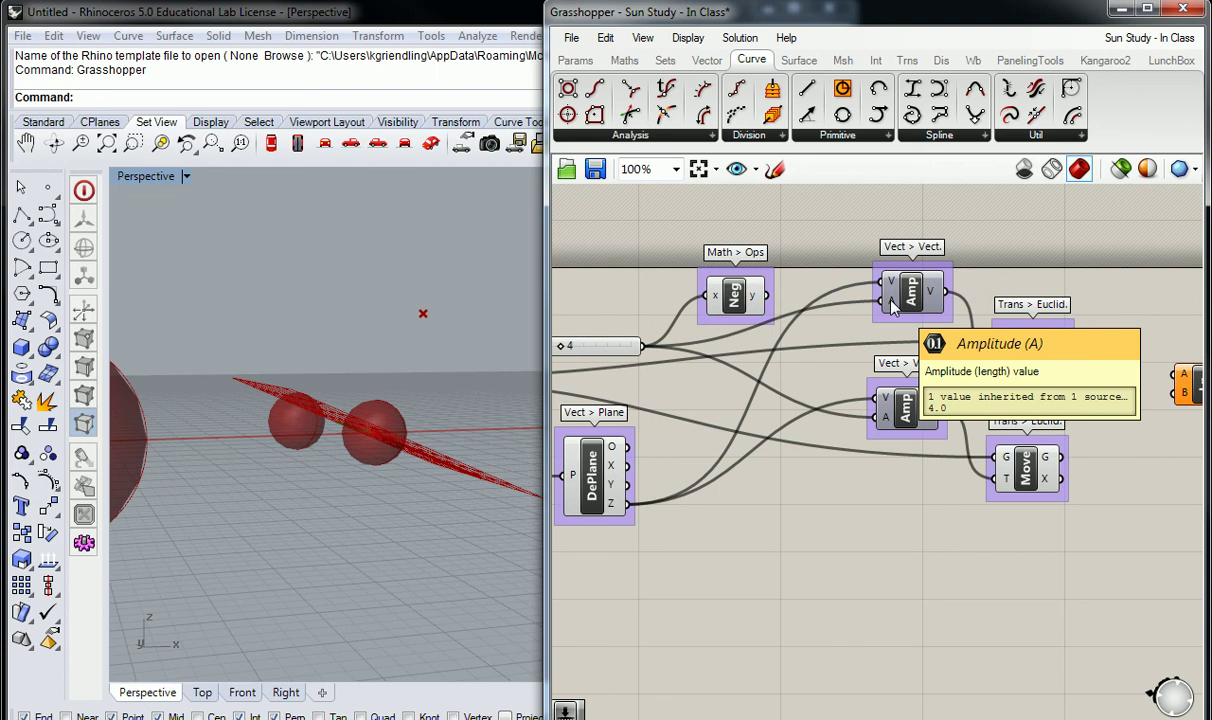
right_click(892, 305)
mouse_move(901, 355)
click(759, 303)
drag(768, 296, 887, 305)
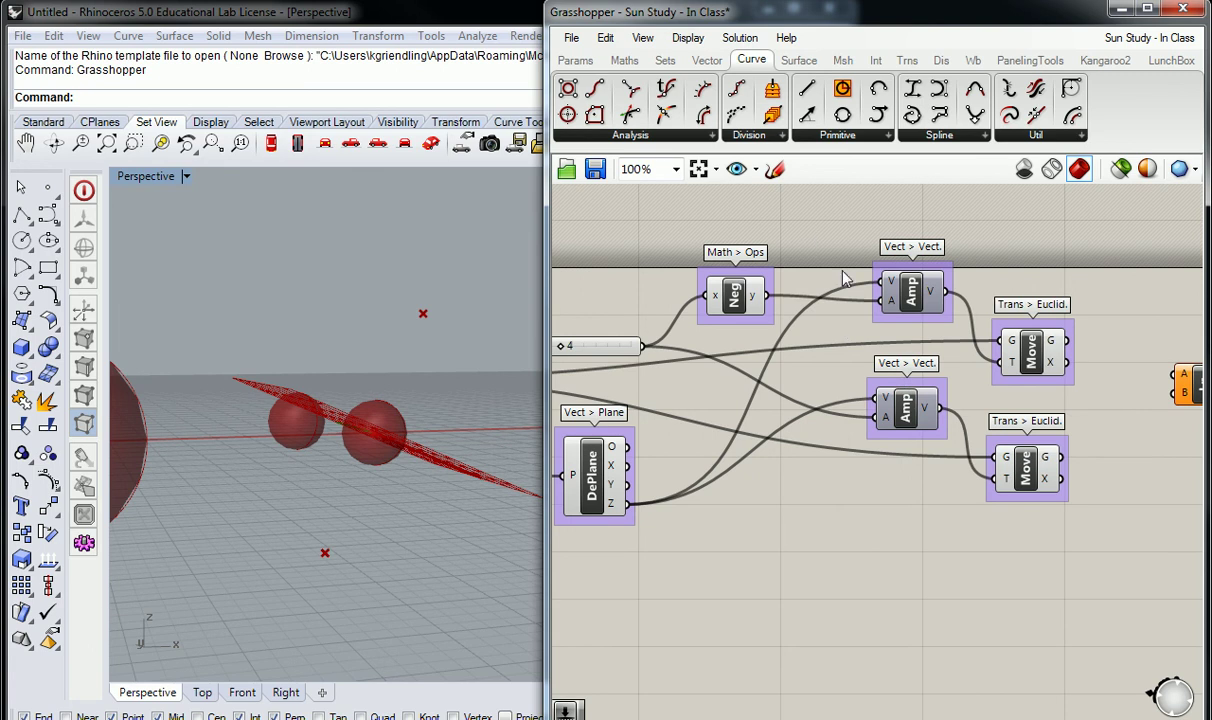
scroll(600, 330, down, 2)
right_drag(385, 470, 393, 302)
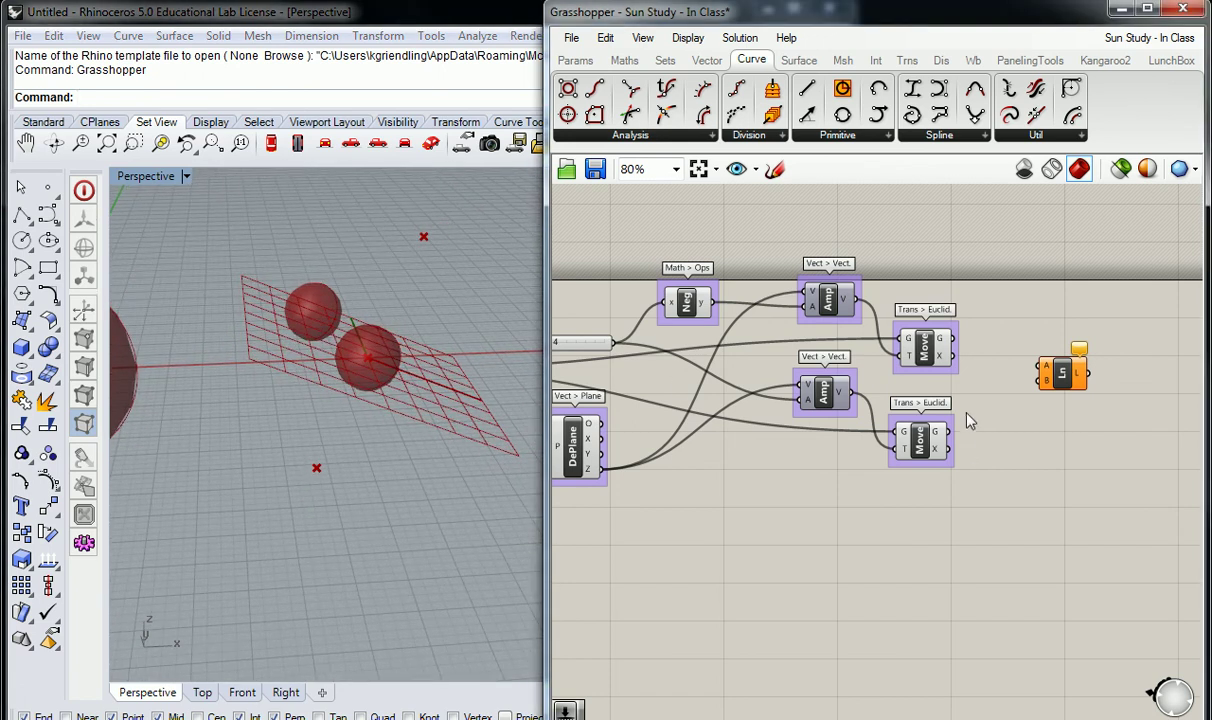
Connect the upper Move's G output to the Line component's A input and the lower Move's G output to its B input.
click(940, 358)
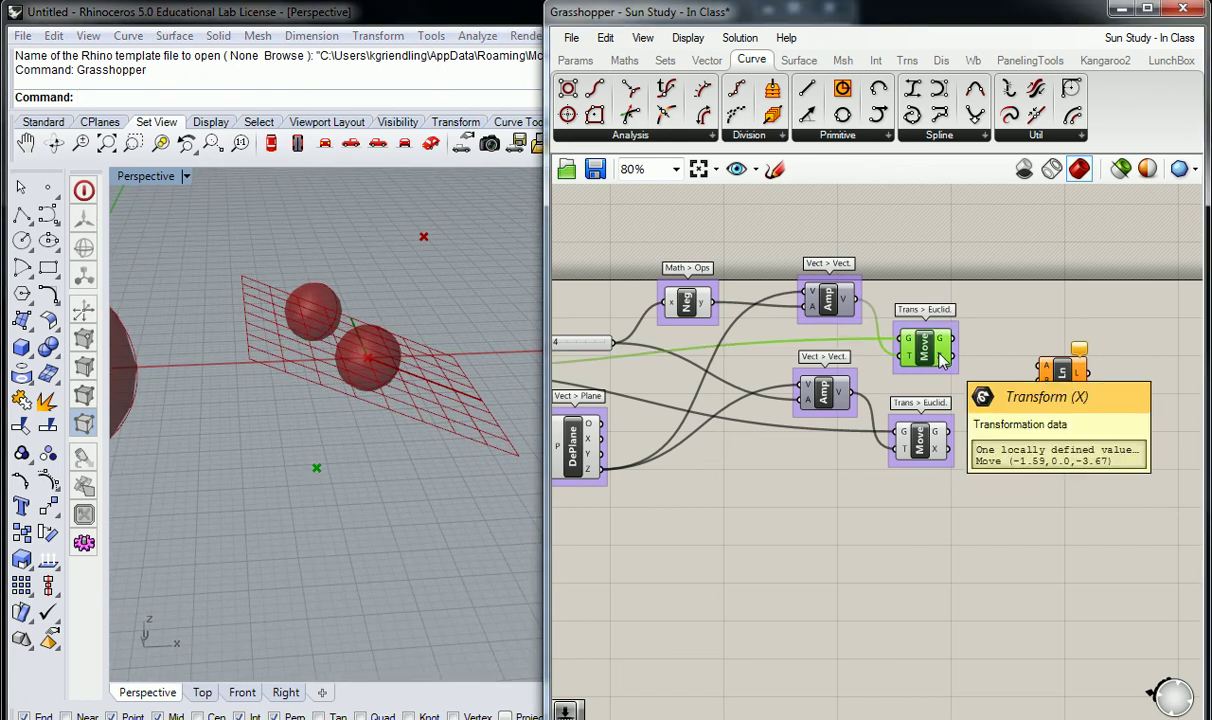
click(922, 440)
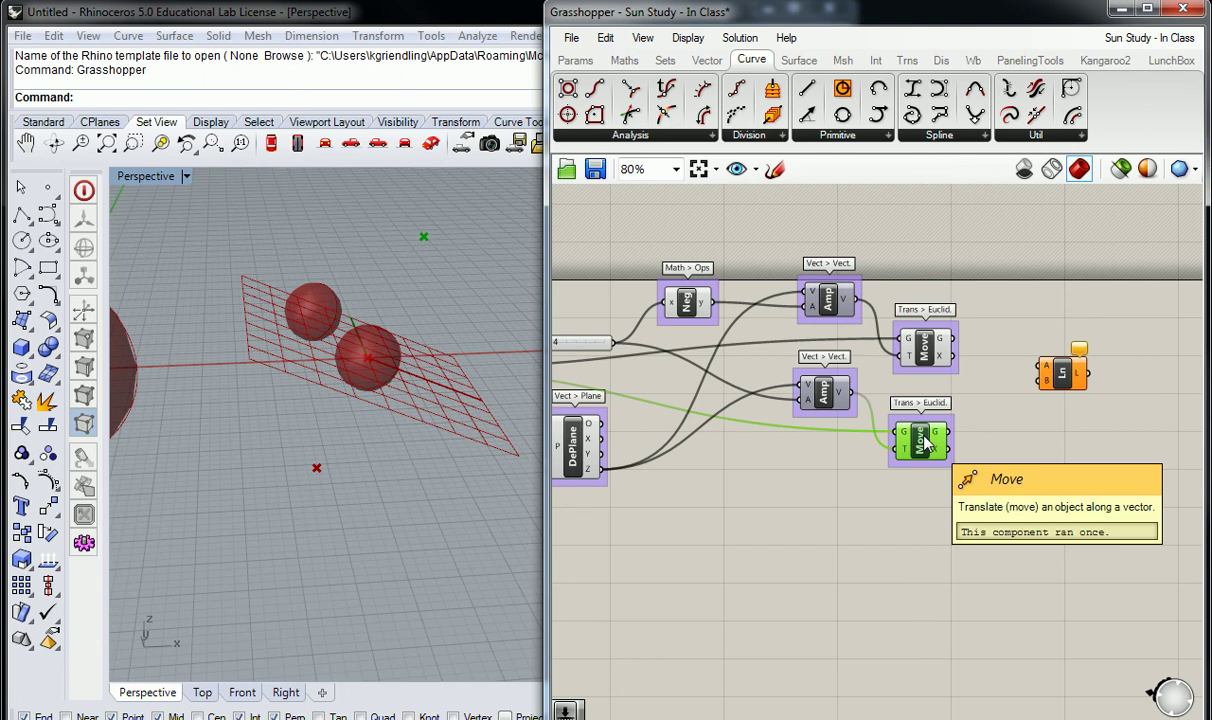
click(972, 362)
scroll(970, 358, up, 3)
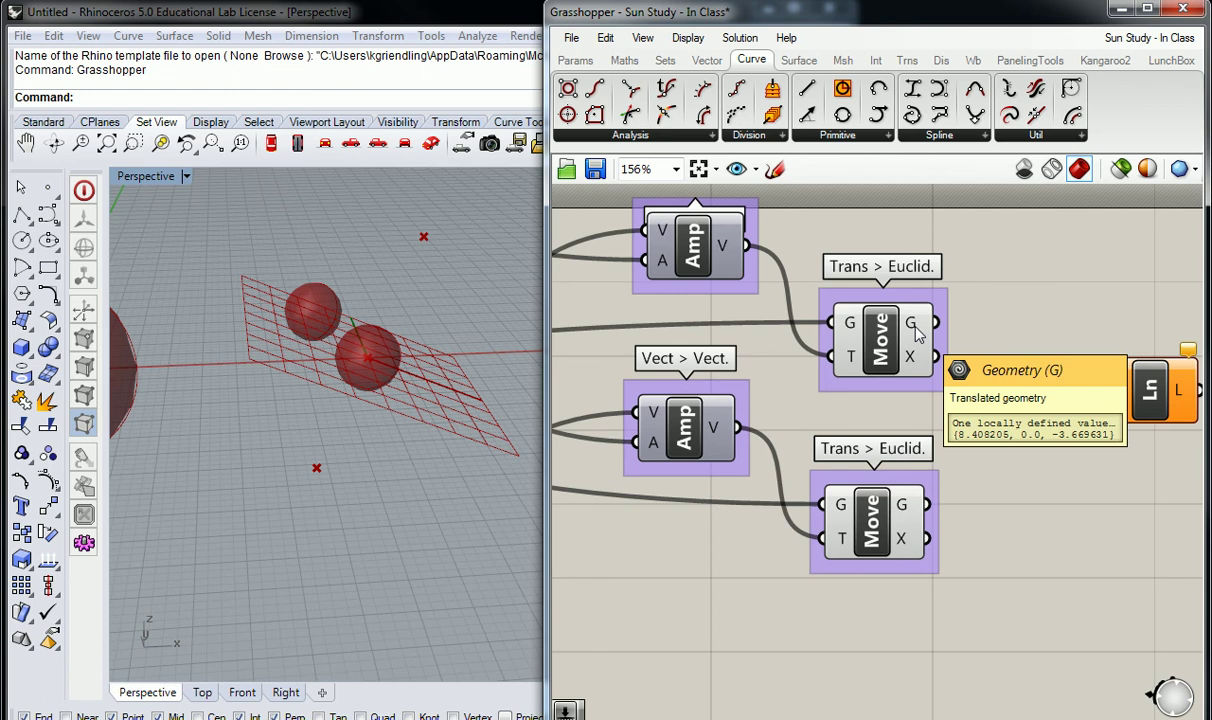
right_drag(1033, 330, 925, 310)
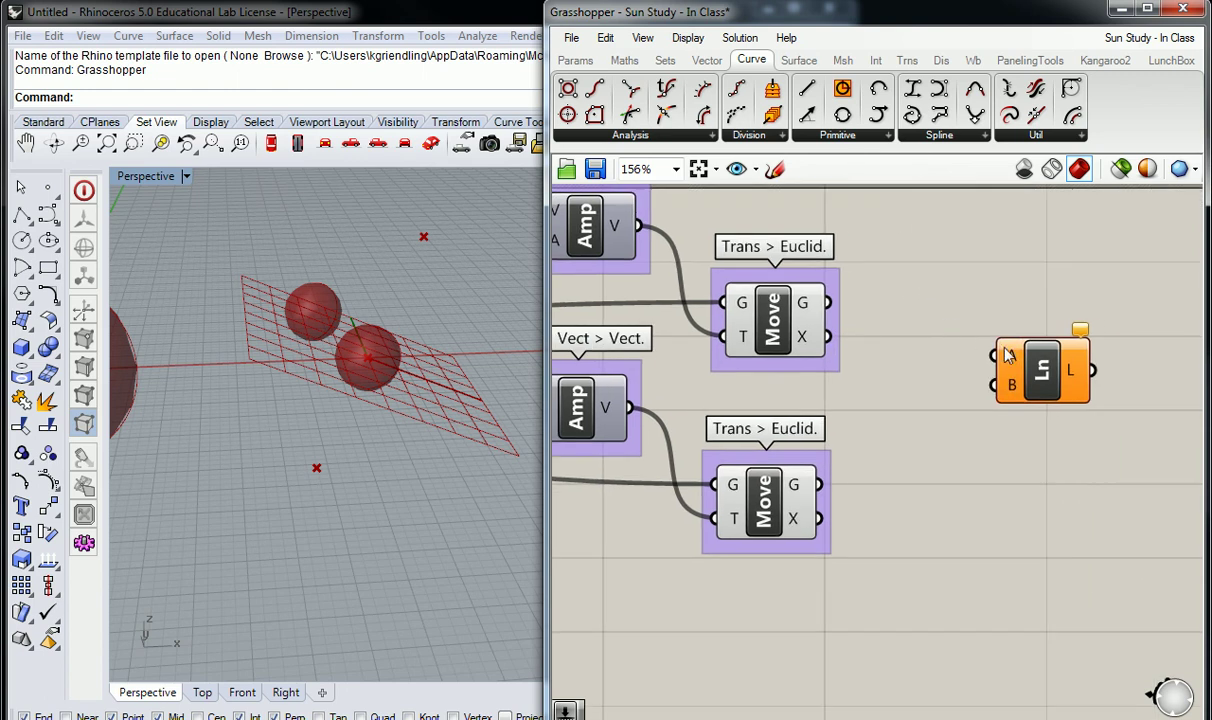
click(1015, 387)
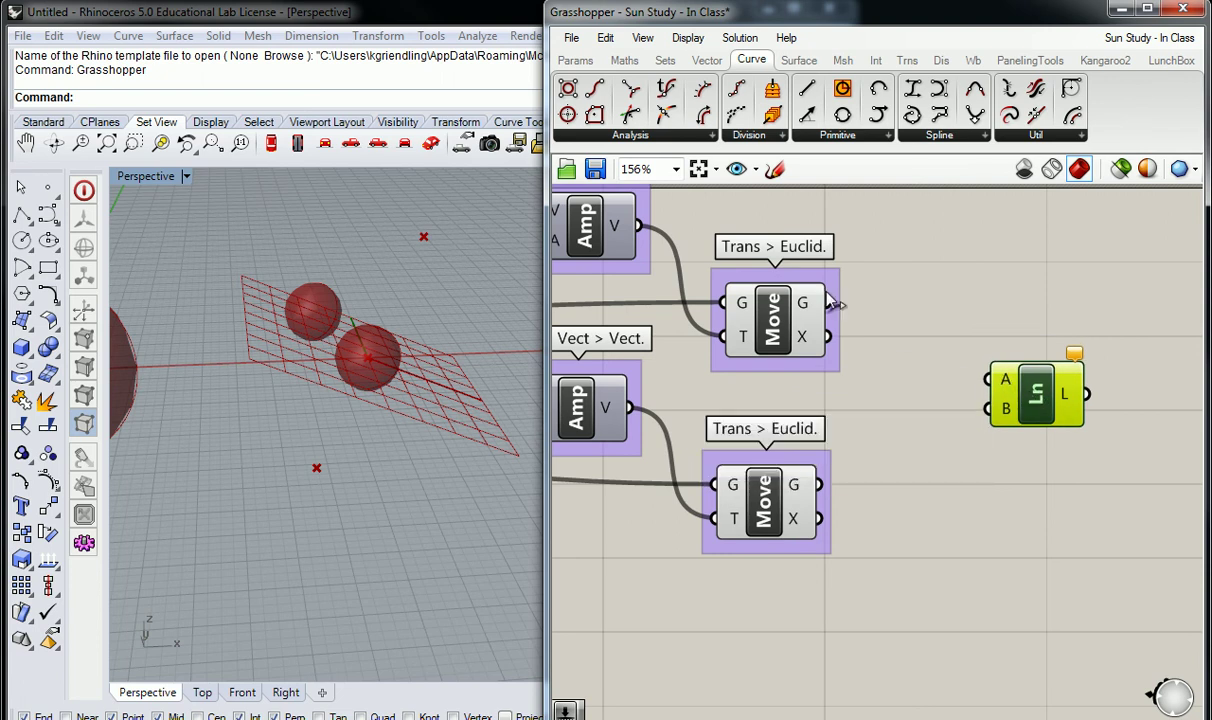
drag(830, 302, 985, 380)
click(933, 415)
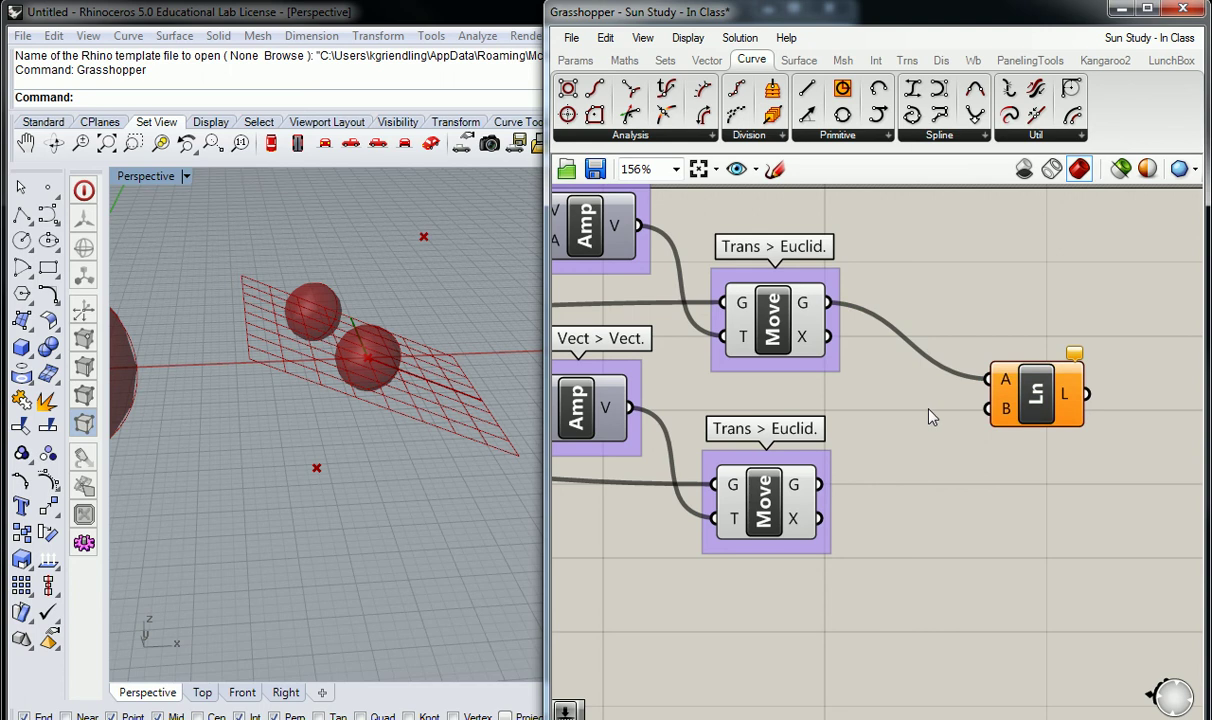
drag(822, 486, 988, 412)
right_drag(383, 398, 288, 405)
click(1010, 385)
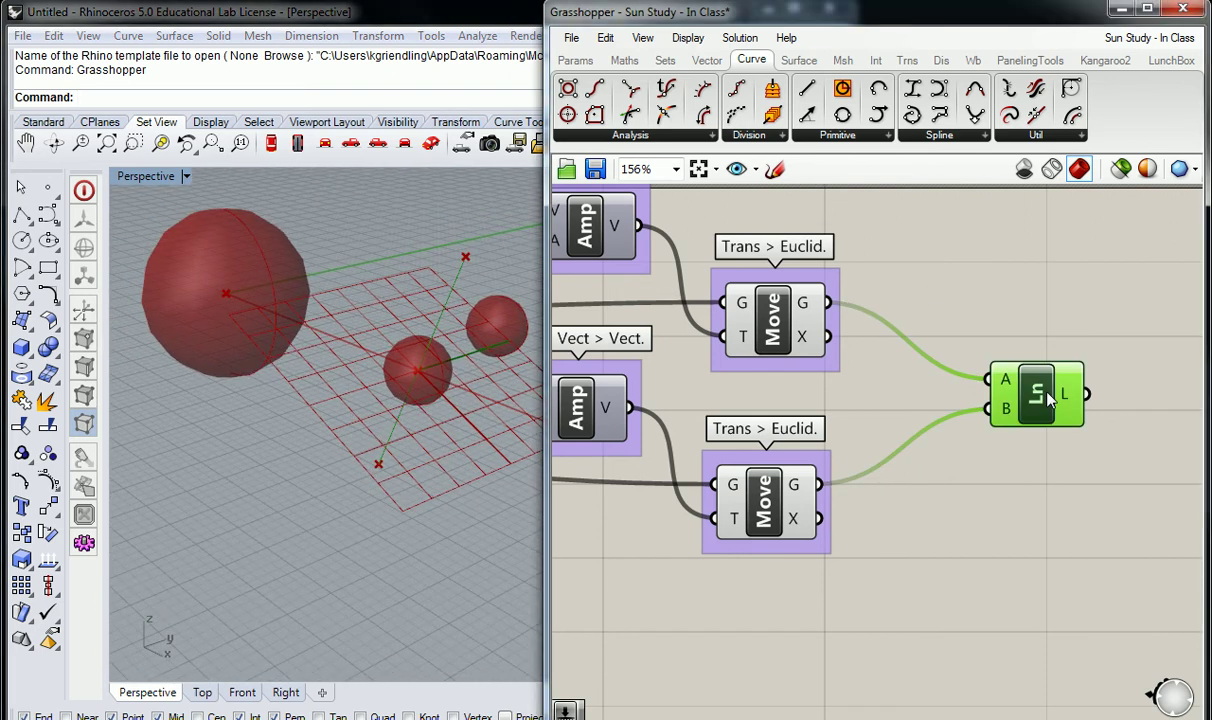
Put the Line component in its own group and label it "Crv > Prim".
key(ctrl+g)
right_click(1040, 357)
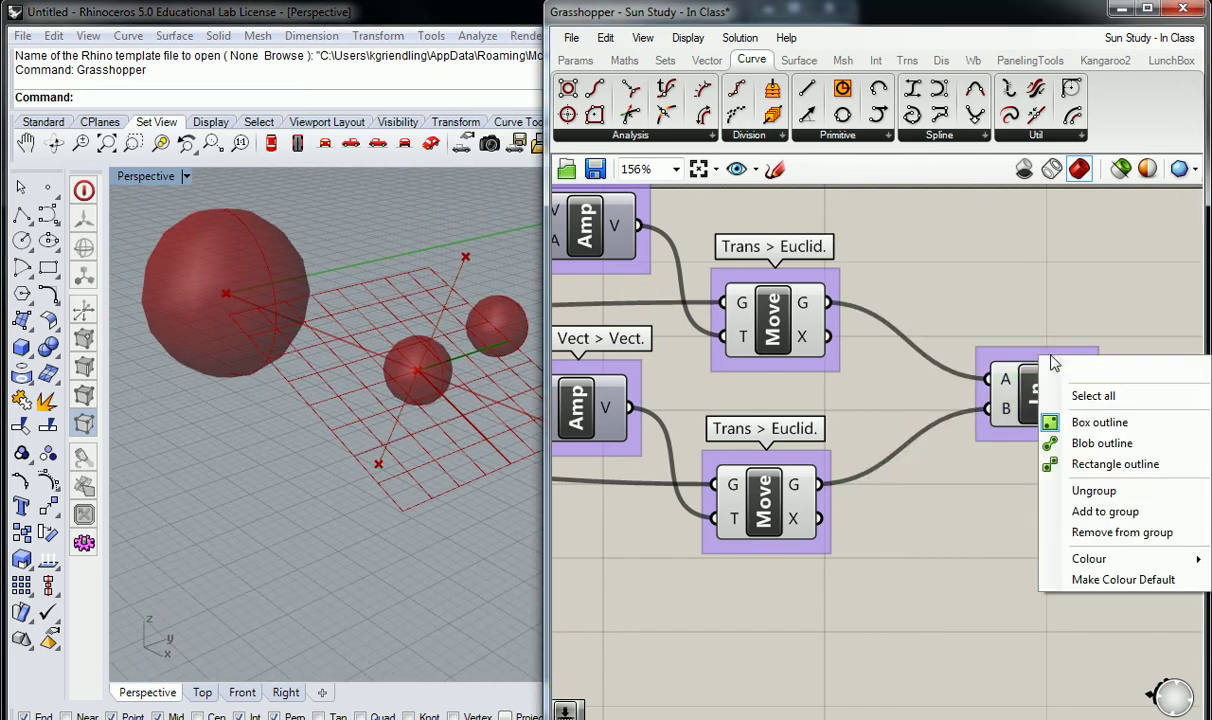
text(Crv > Prim)
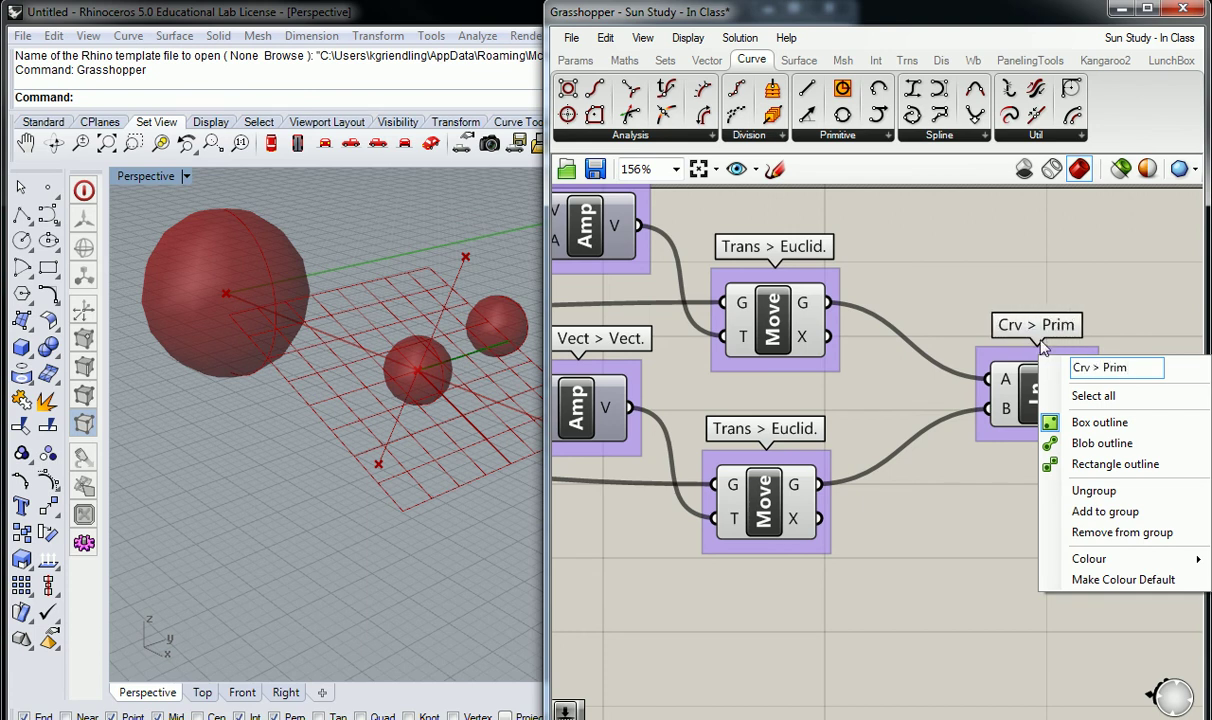
key(Return)
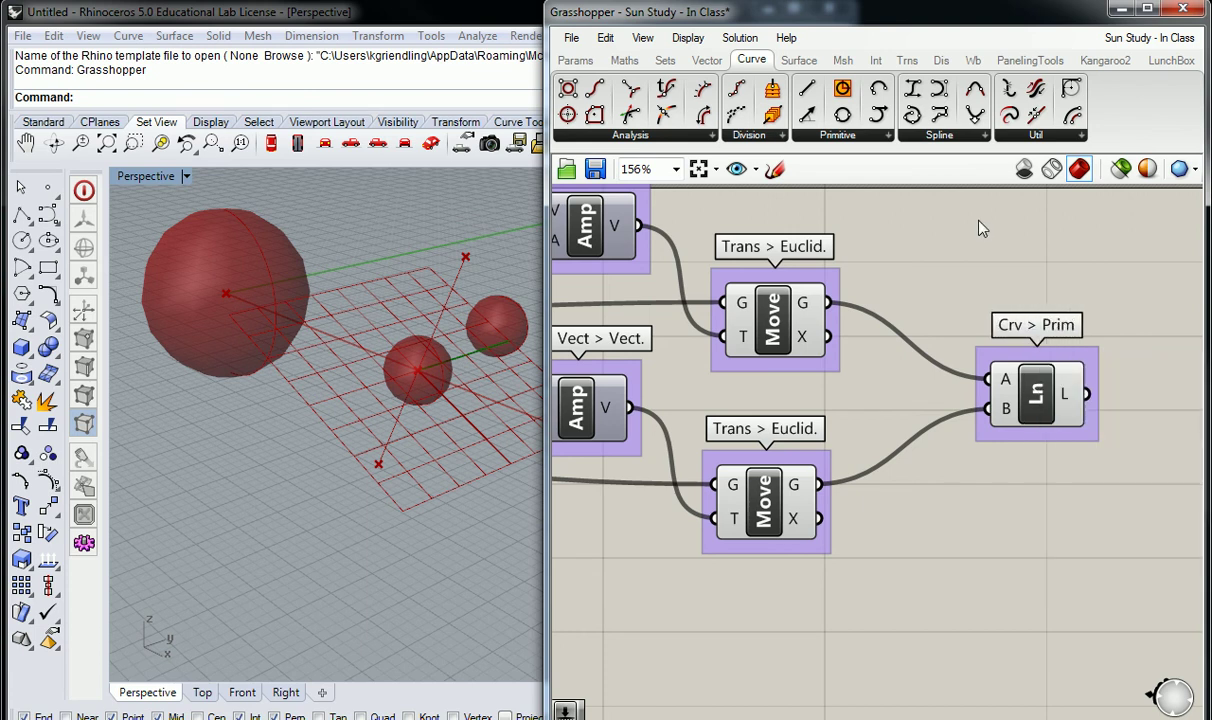
Shift the components from Earth Origin through Rotate 3D away from the second Deconstruct Plane and enclose them in one group.
scroll(885, 281, down, 3)
scroll(976, 340, down, 2)
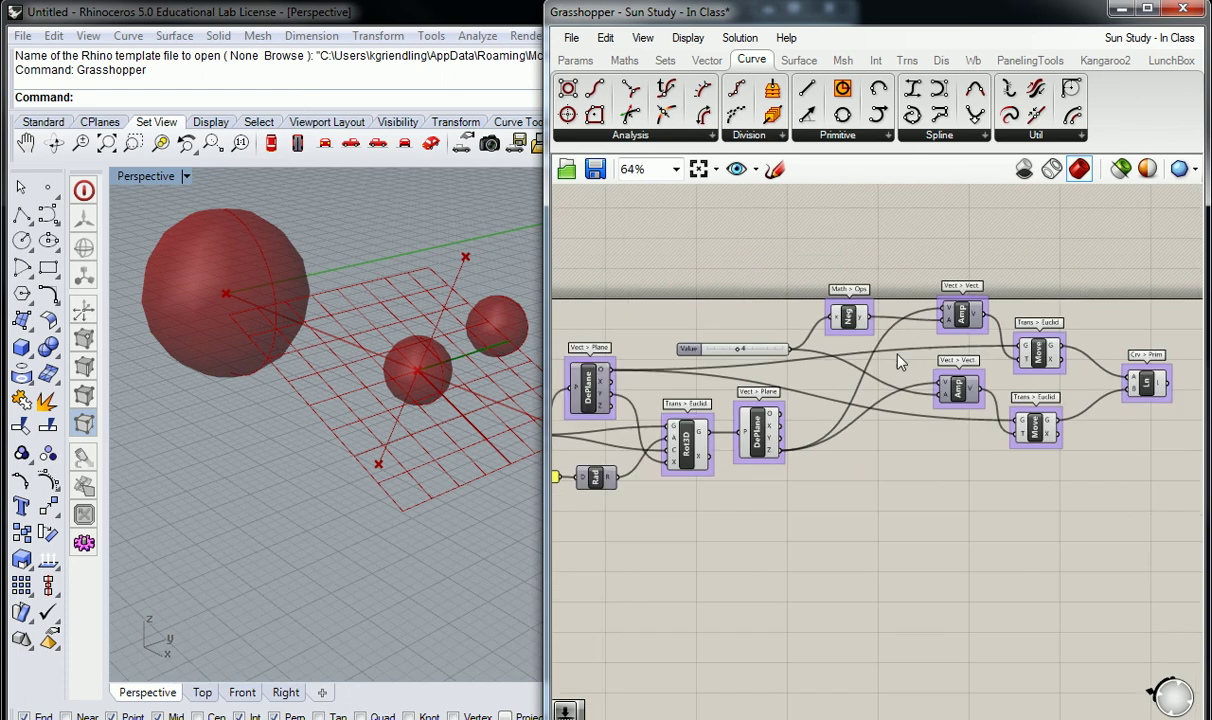
right_drag(628, 471, 963, 417)
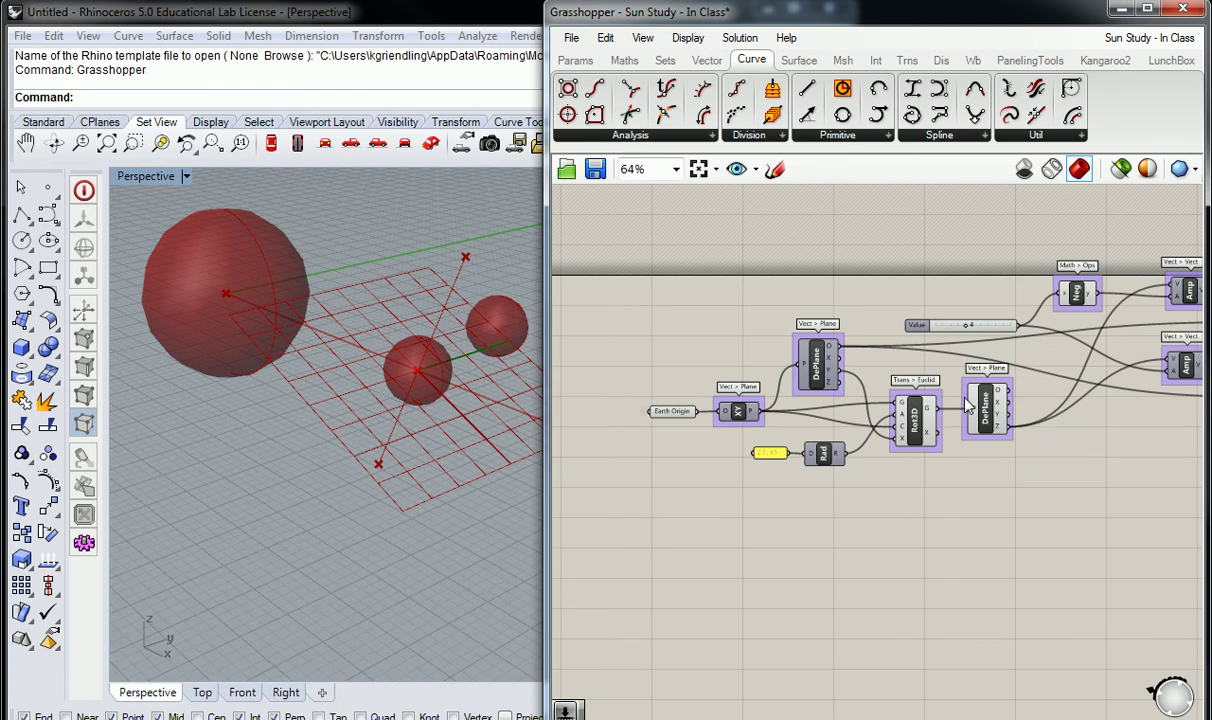
right_drag(967, 405, 852, 425)
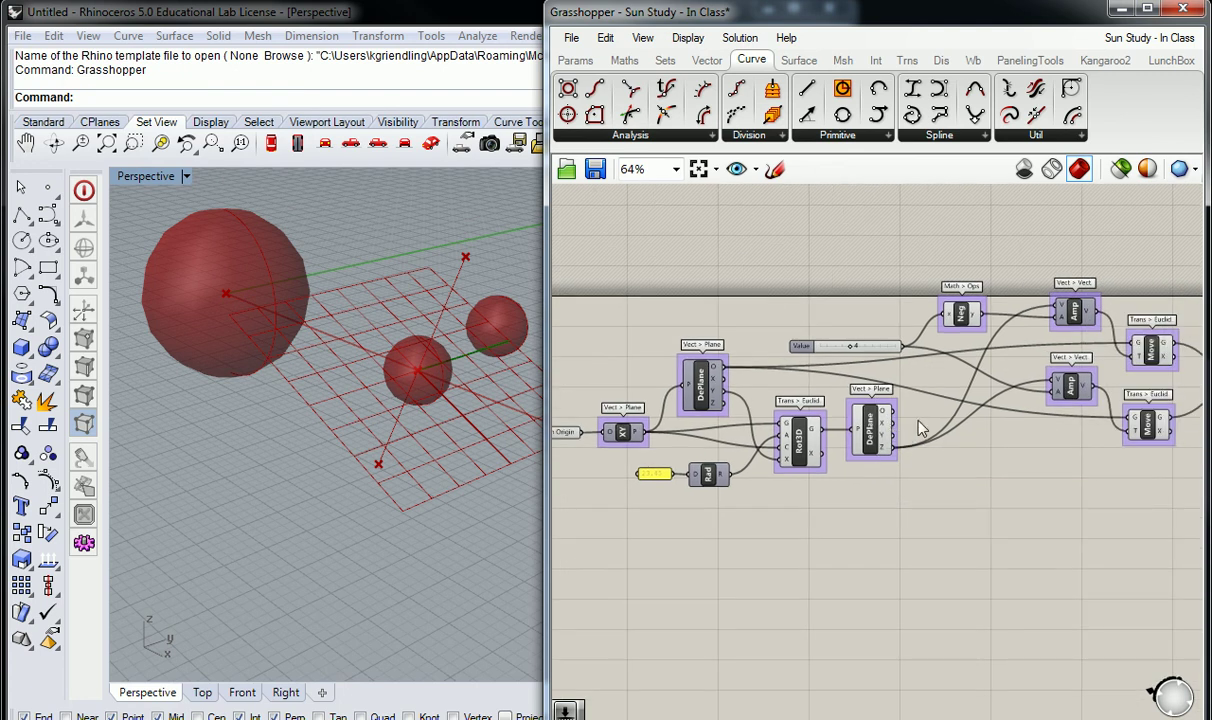
right_drag(917, 425, 1012, 405)
drag(886, 503, 632, 345)
drag(798, 377, 745, 470)
right_drag(745, 470, 850, 414)
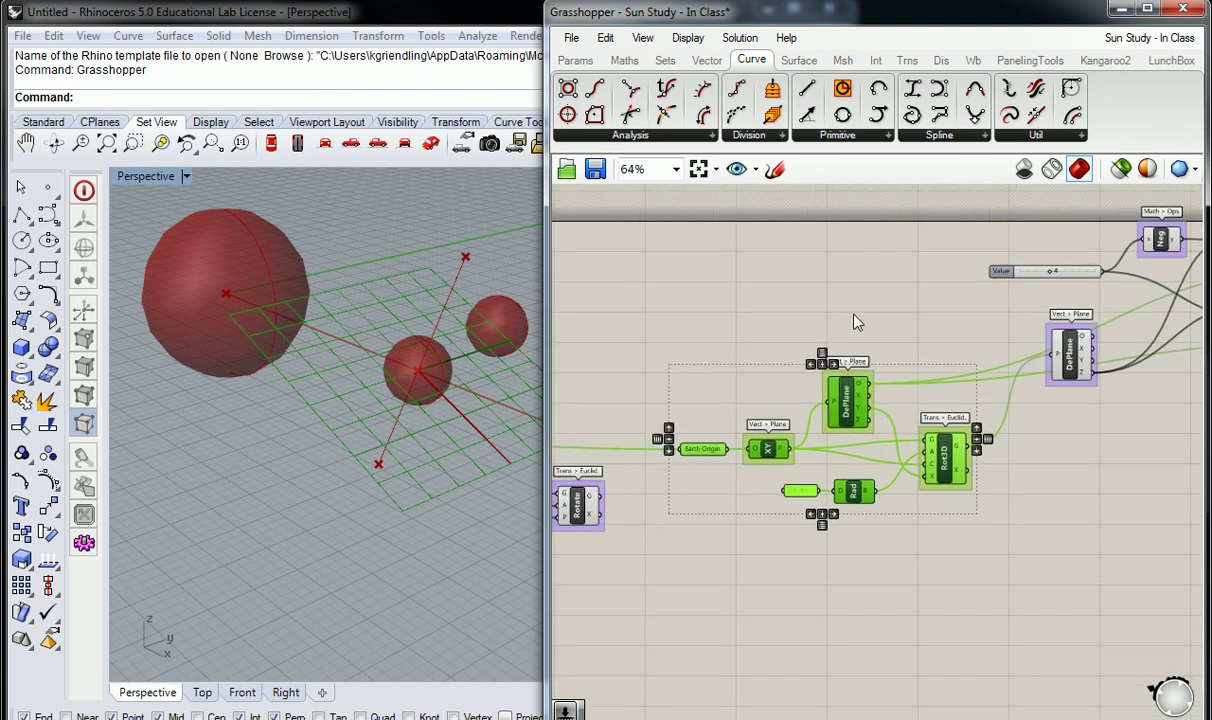
key(ctrl+g)
mouse_move(847, 329)
right_down()
mouse_move(750, 330)
mouse_move(867, 338)
right_up()
click(817, 327)
mouse_move(795, 410)
mouse_down()
mouse_move(808, 411)
mouse_move(795, 413)
mouse_up()
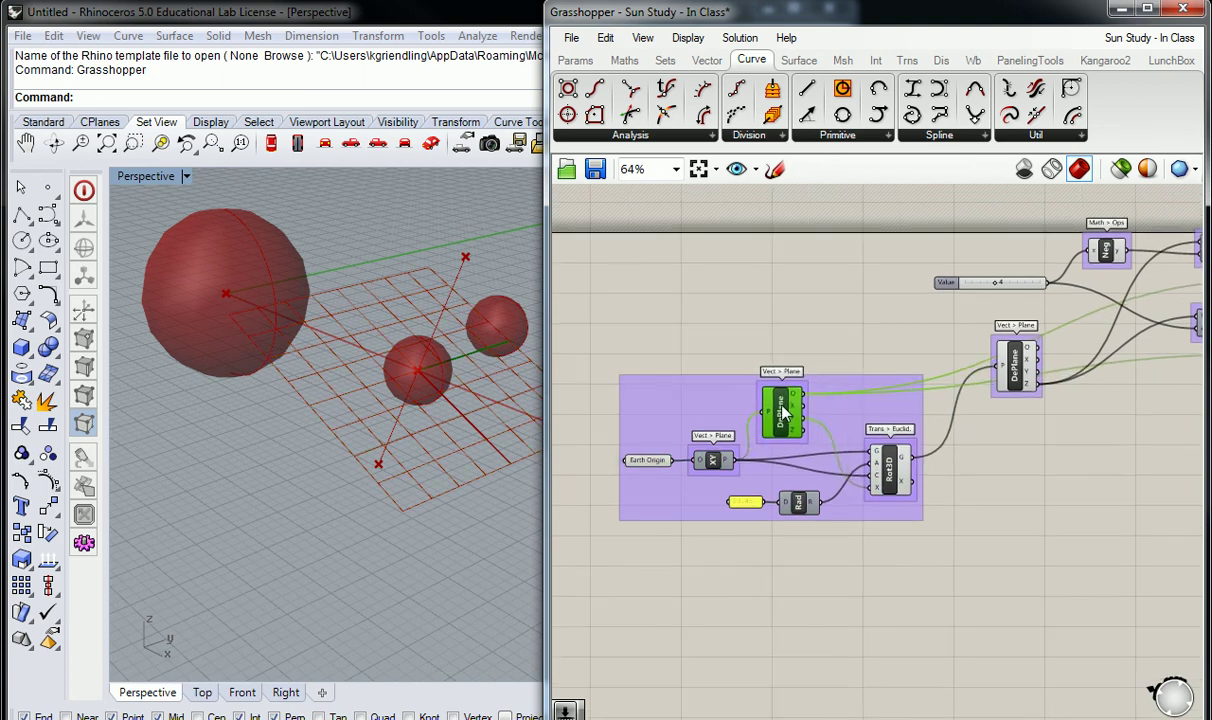
Move the second Deconstruct Plane closer to the Amplitude components, beneath the output end of the slider.
click(839, 288)
right_drag(839, 288, 672, 306)
right_drag(806, 312, 740, 322)
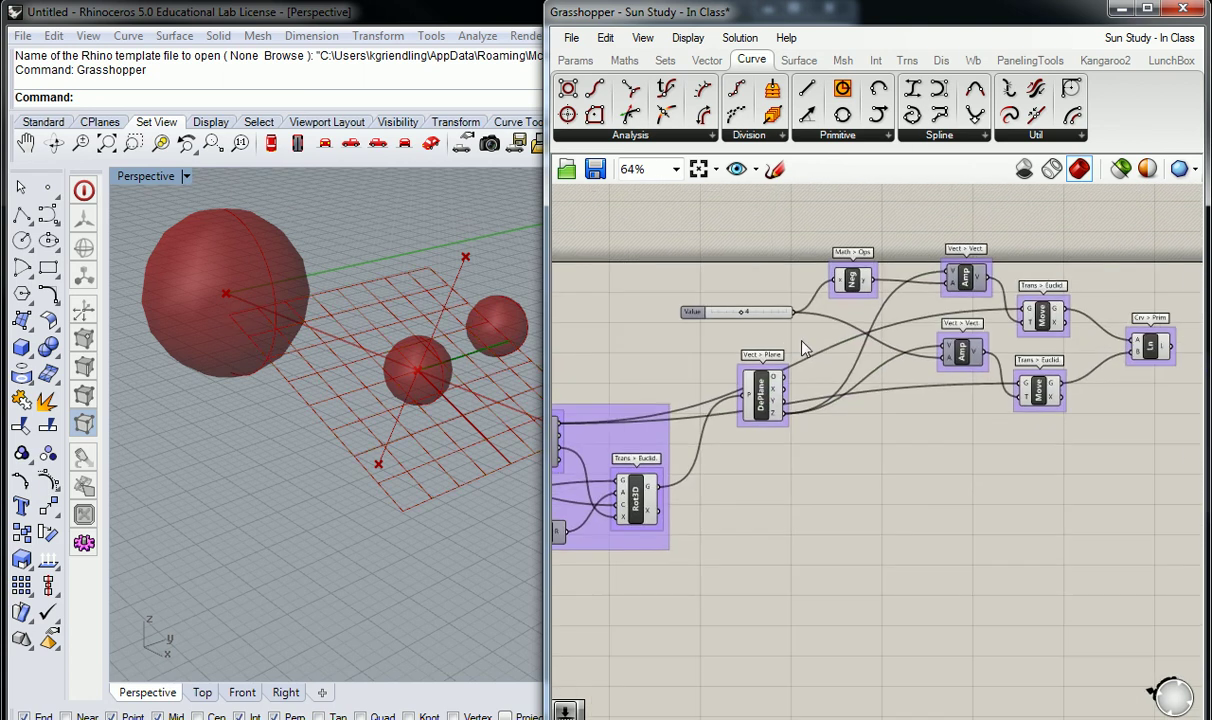
right_drag(1047, 307, 947, 317)
drag(672, 418, 719, 393)
click(678, 252)
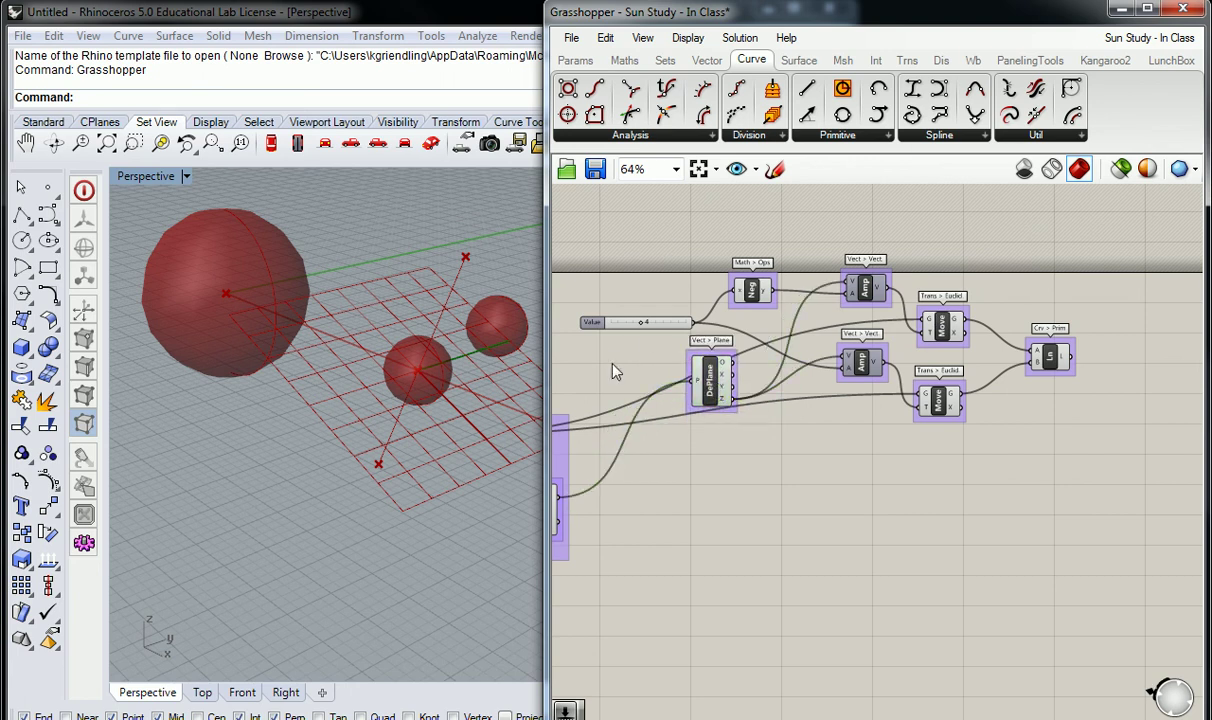
Group the axis components from the slider and Deconstruct Plane through the Line, and set the group apart from the tilt group.
right_drag(419, 392, 505, 335)
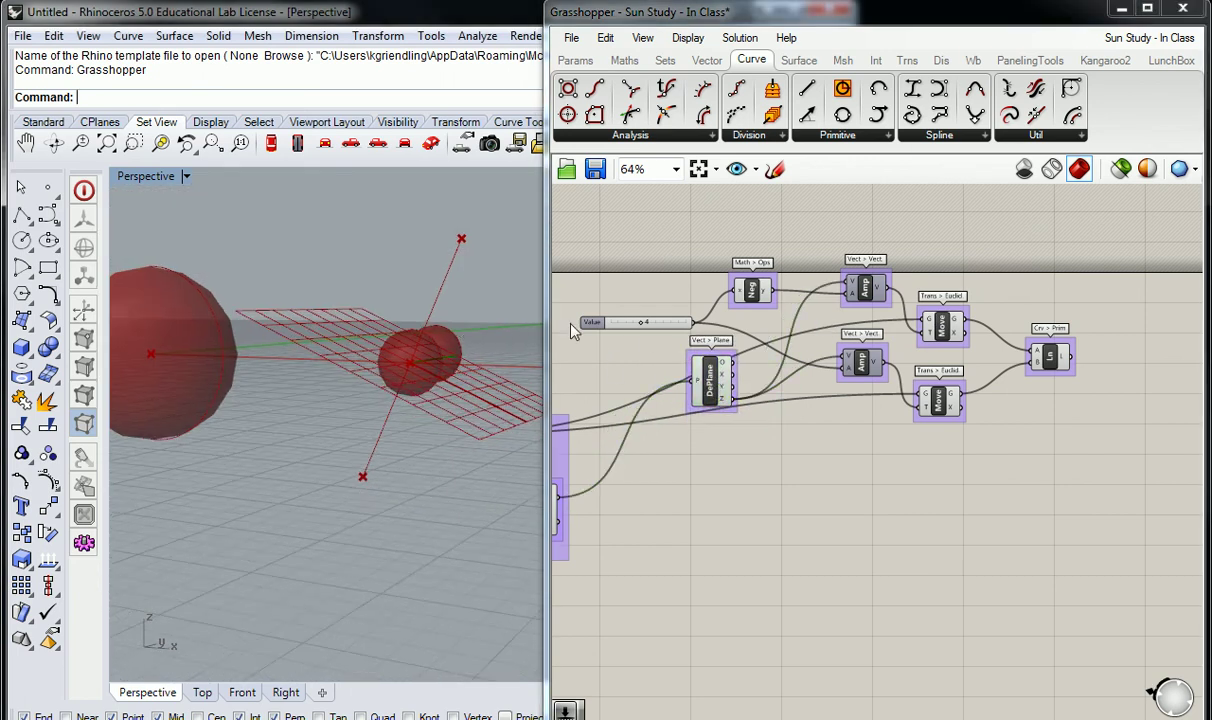
drag(1084, 204, 652, 421)
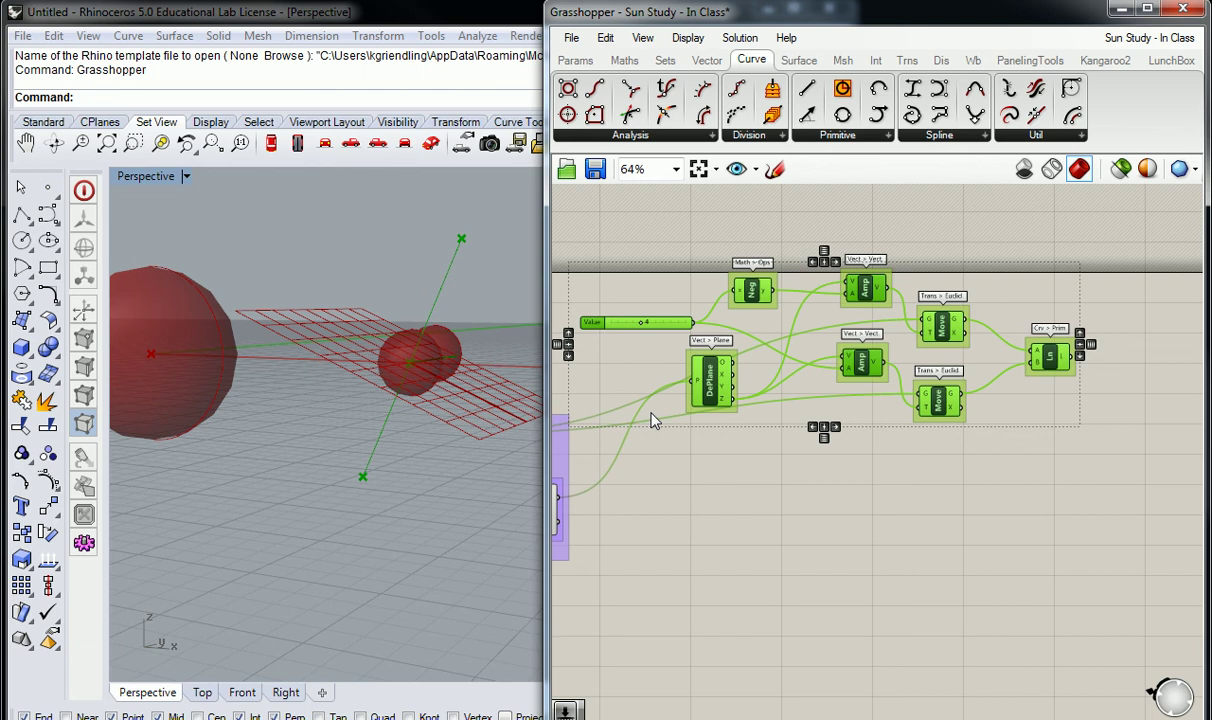
key(ctrl+g)
click(836, 528)
scroll(836, 528, down, 1)
click(757, 403)
drag(757, 403, 781, 401)
scroll(767, 433, up, 1)
Widen the Grasshopper window and place the axis group diagonally above the tilt group, with its Deconstruct Plane directly under the slider.
drag(553, 327, 437, 327)
right_drag(313, 302, 259, 383)
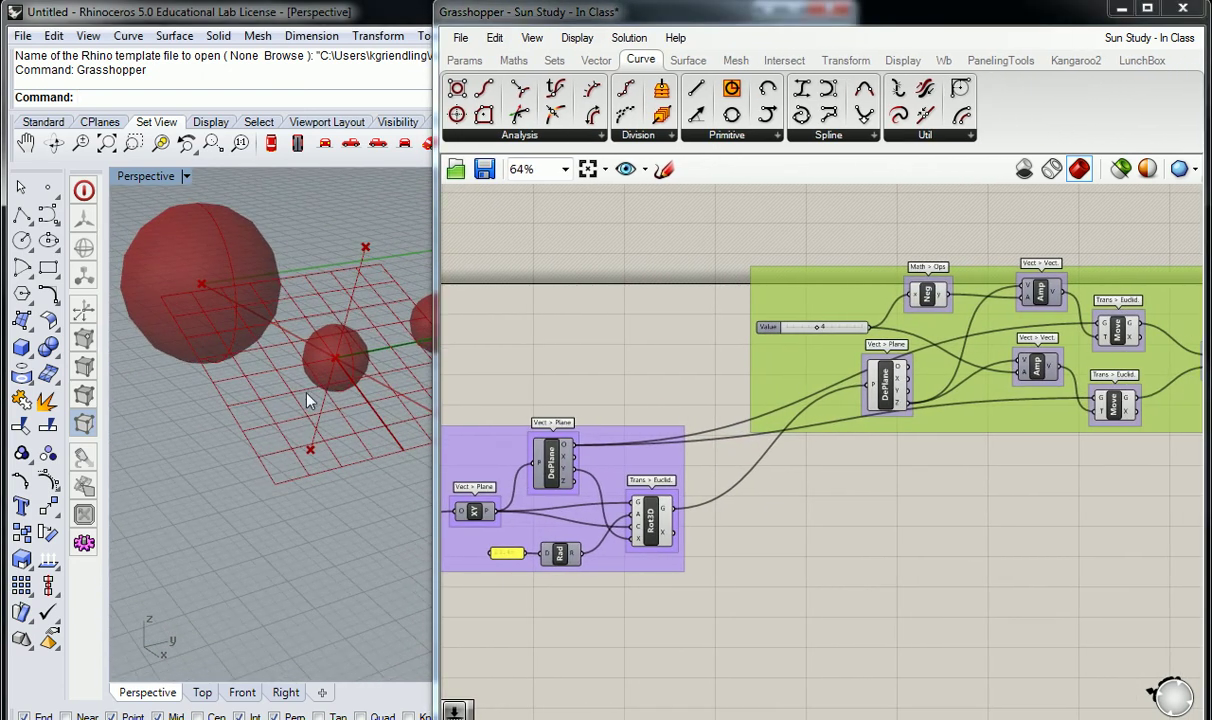
click(576, 352)
right_drag(576, 352, 600, 387)
drag(952, 449, 849, 404)
click(549, 373)
click(710, 383)
drag(710, 383, 660, 383)
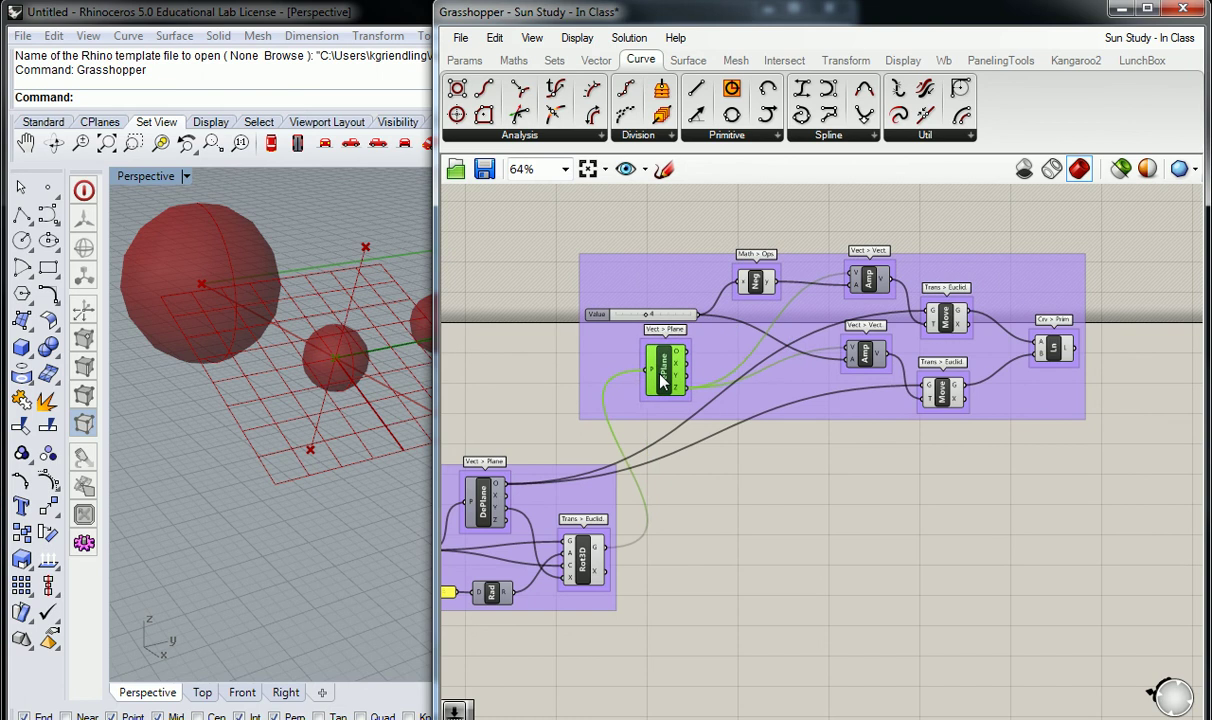
click(790, 485)
scroll(890, 475, down, 2)
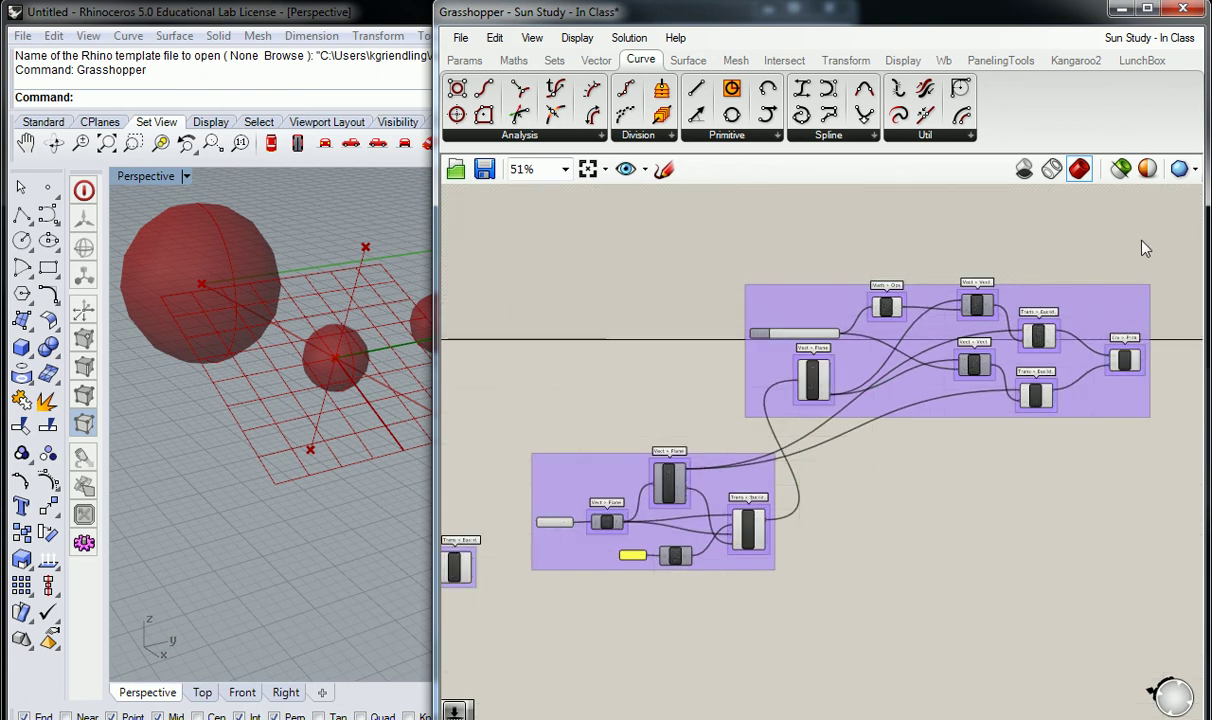
Look up the Maths operators and examine the slider value along with the Negative component's x input and y output.
scroll(1006, 281, up, 2)
right_drag(789, 272, 820, 262)
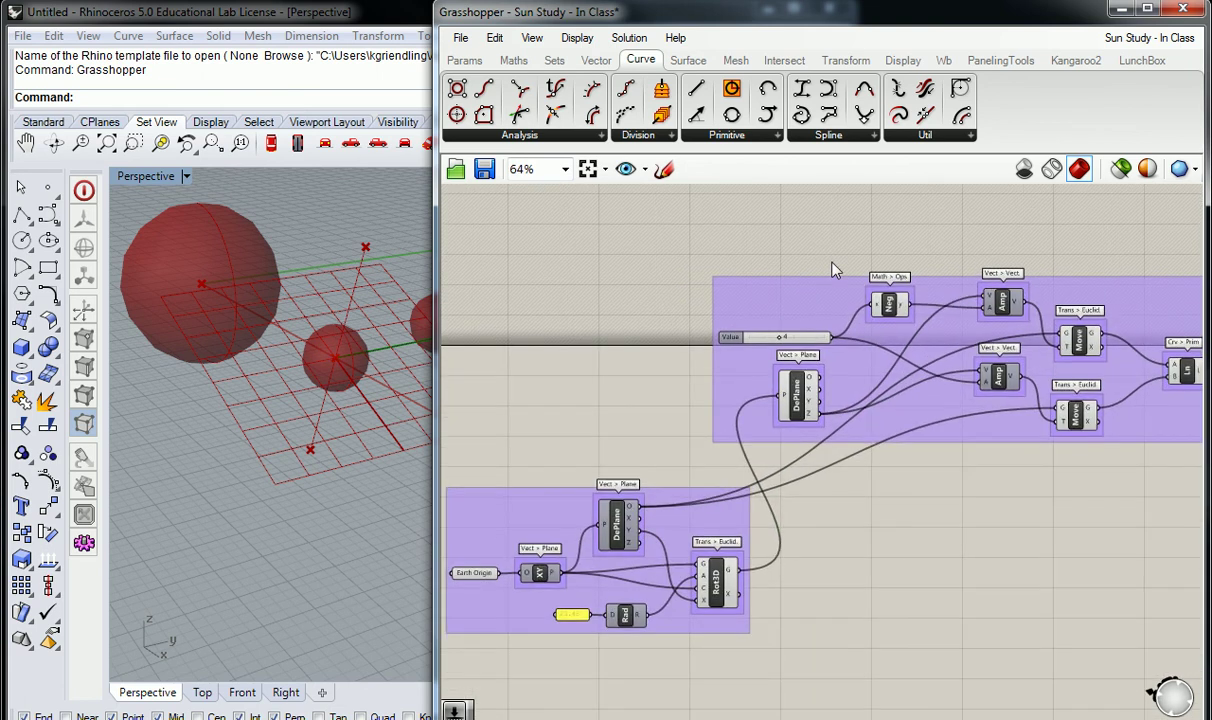
click(513, 59)
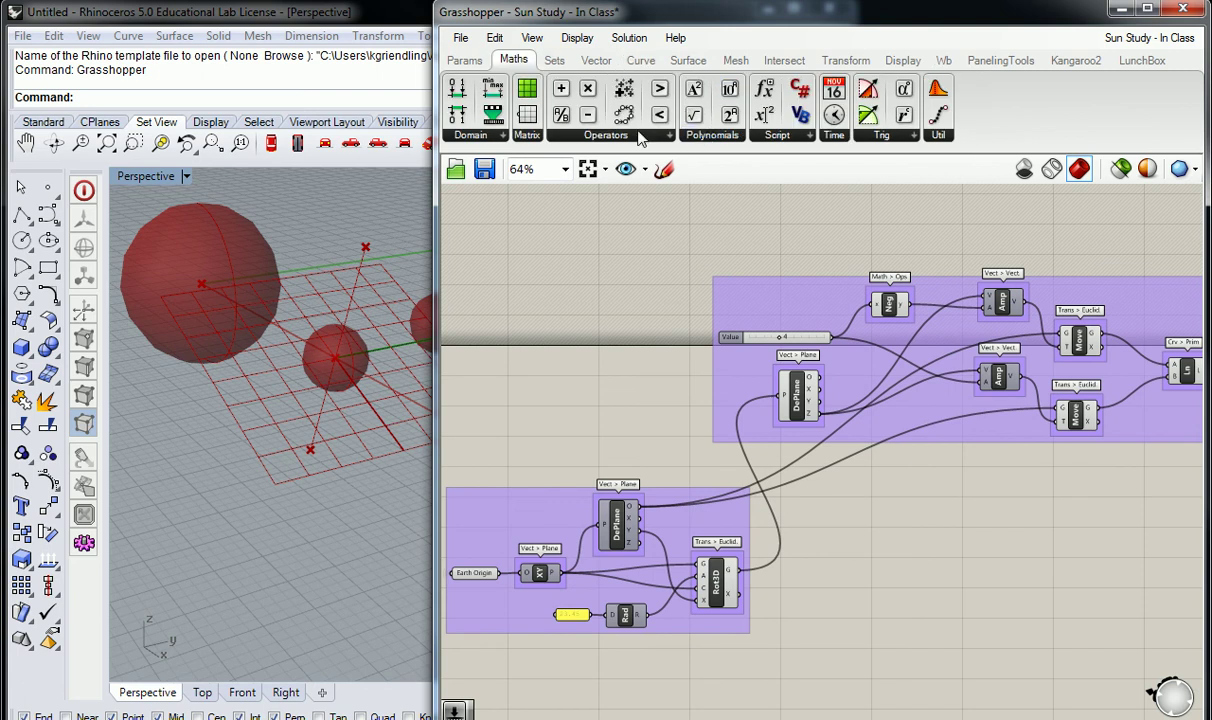
click(606, 134)
scroll(970, 490, up, 5)
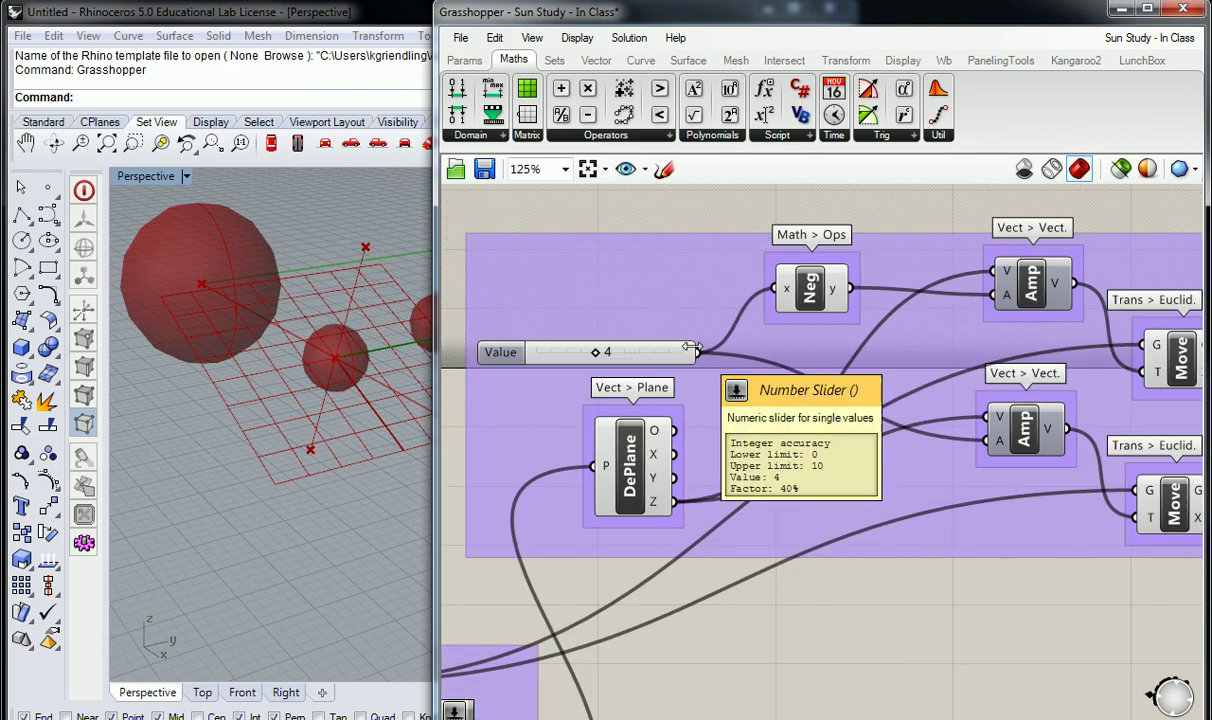
mouse_move(788, 297)
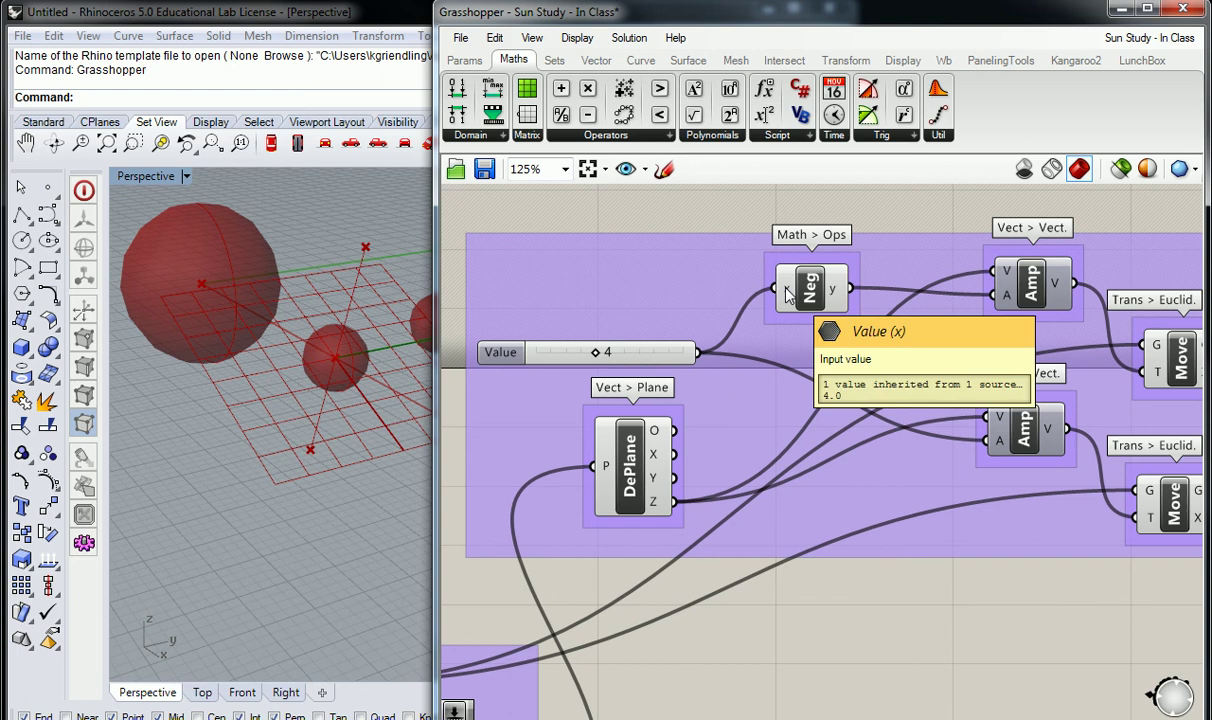
mouse_move(833, 294)
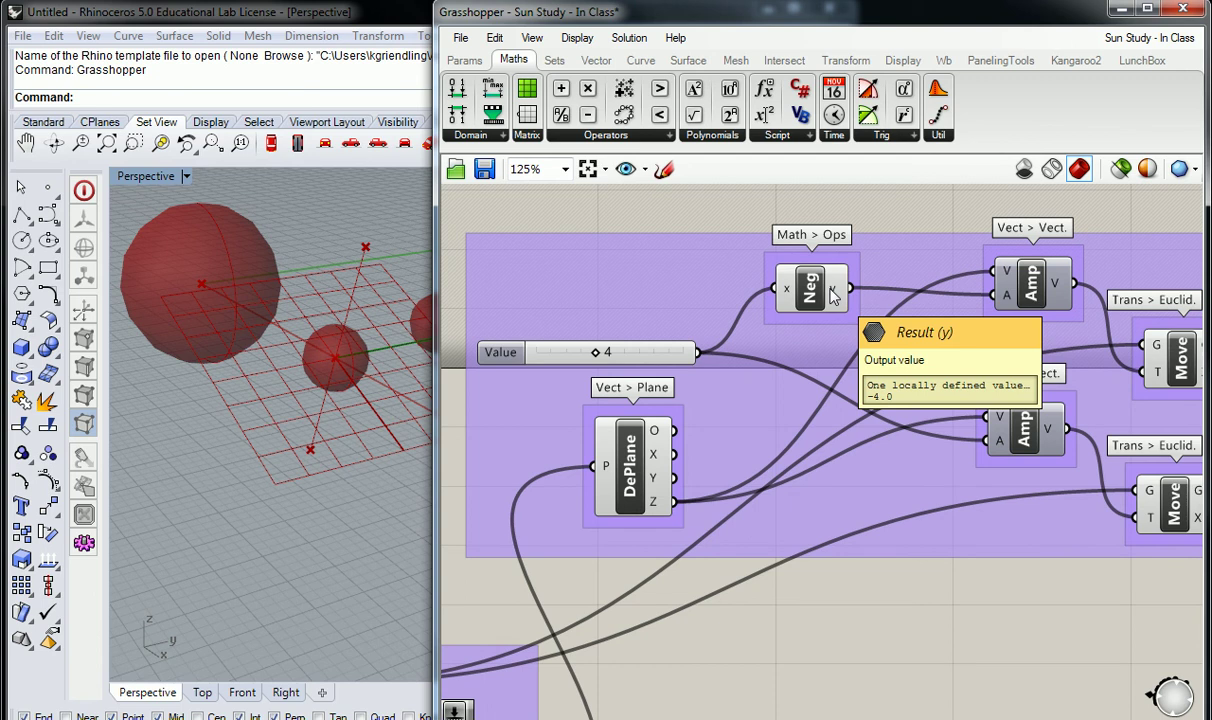
scroll(810, 288, down, 2)
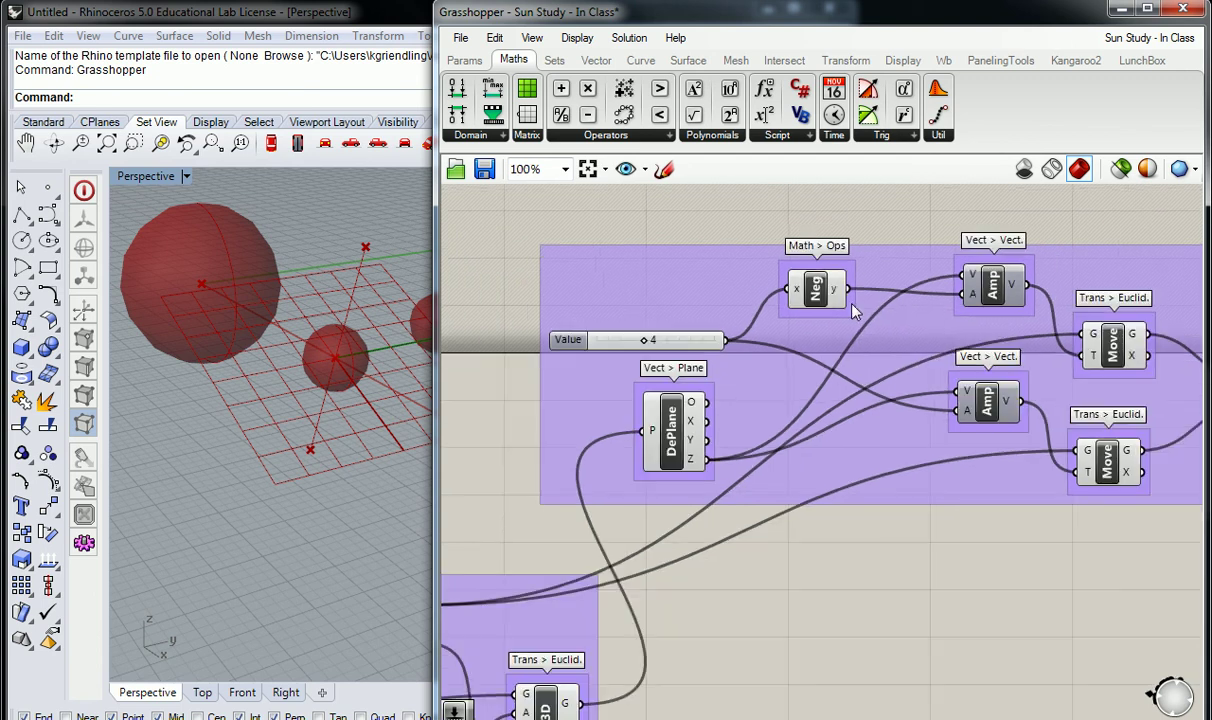
Nudge the axis group's Deconstruct Plane closer to the slider and widen the Grasshopper window further to fit both groups.
click(712, 405)
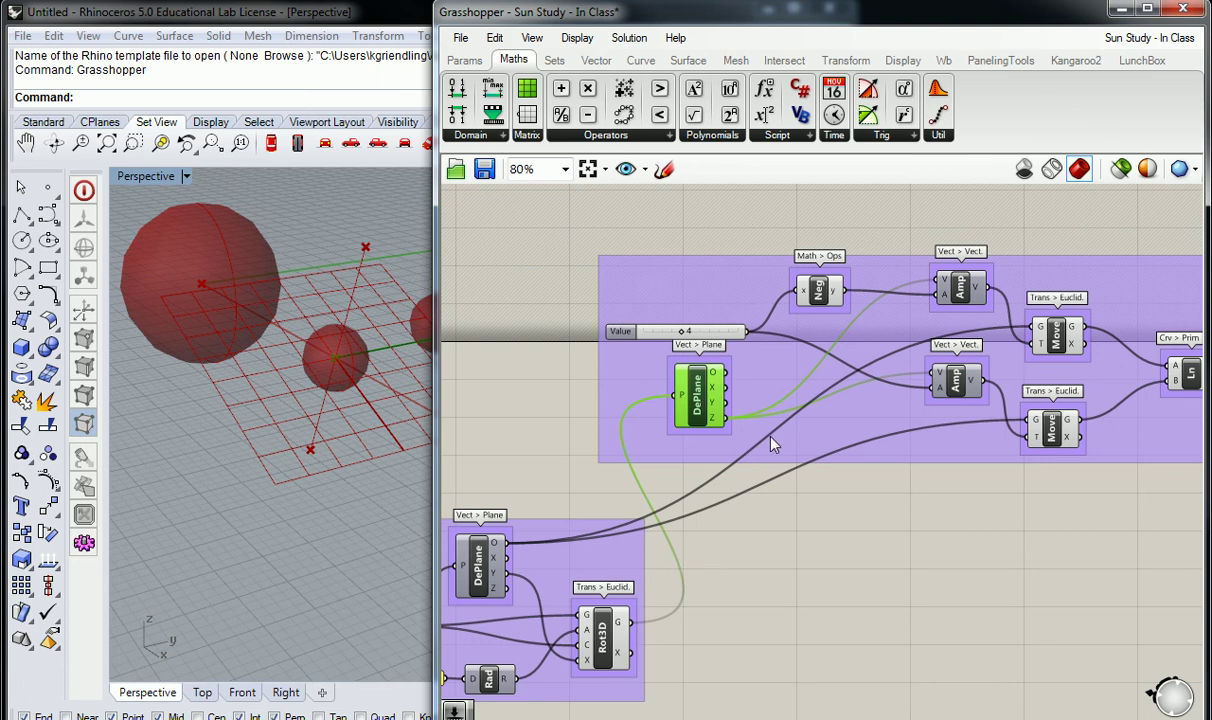
click(870, 515)
scroll(875, 520, down, 1)
right_drag(858, 525, 909, 495)
scroll(880, 485, down, 2)
scroll(840, 475, up, 2)
drag(437, 410, 384, 410)
shift+right_drag(333, 400, 307, 417)
right_drag(557, 437, 591, 391)
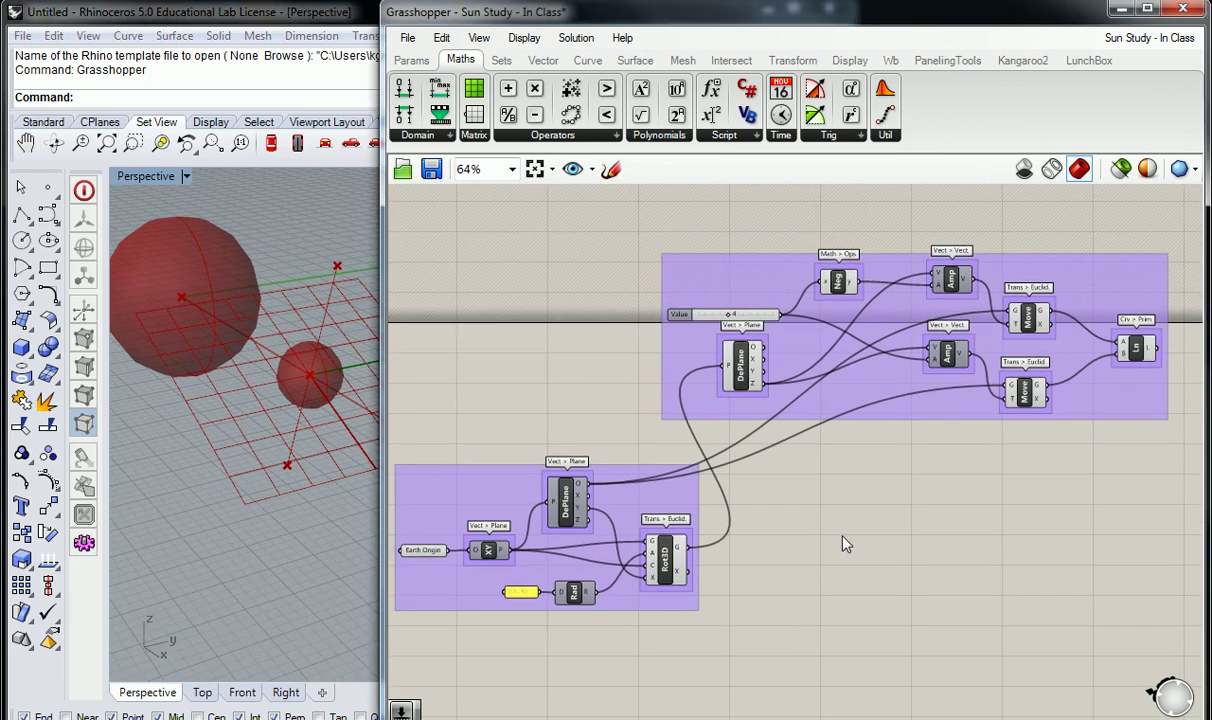